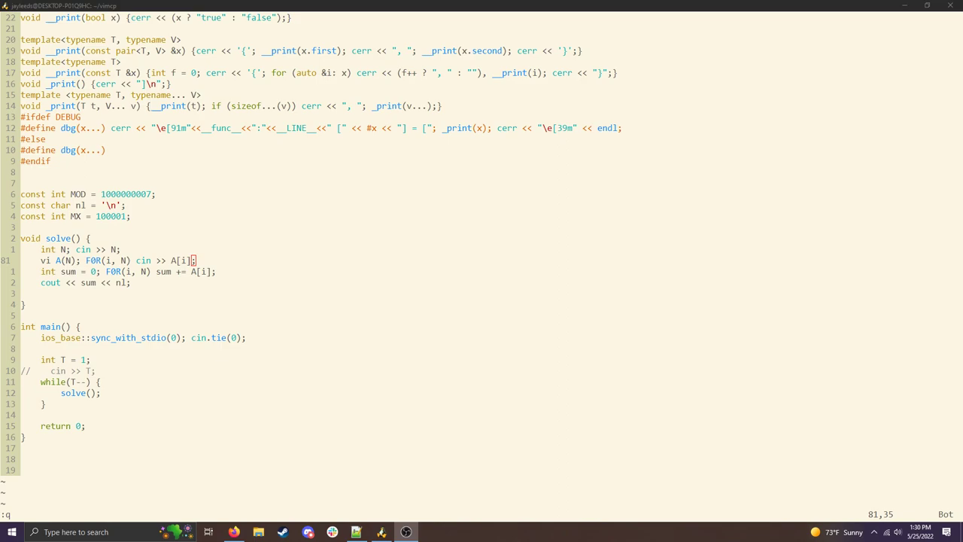
Select and clear the debug-printing helper block on lines 8–33 of Example.cpp
{"action": "left_click", "coordinate": [333, 231]}
{"action": "key", "text": "3k"}
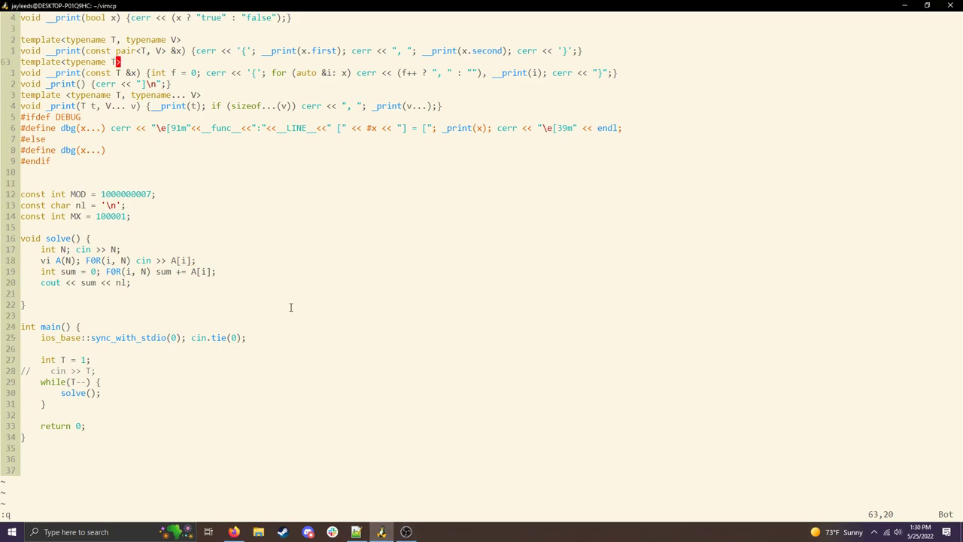
{"action": "key", "text": "6j"}
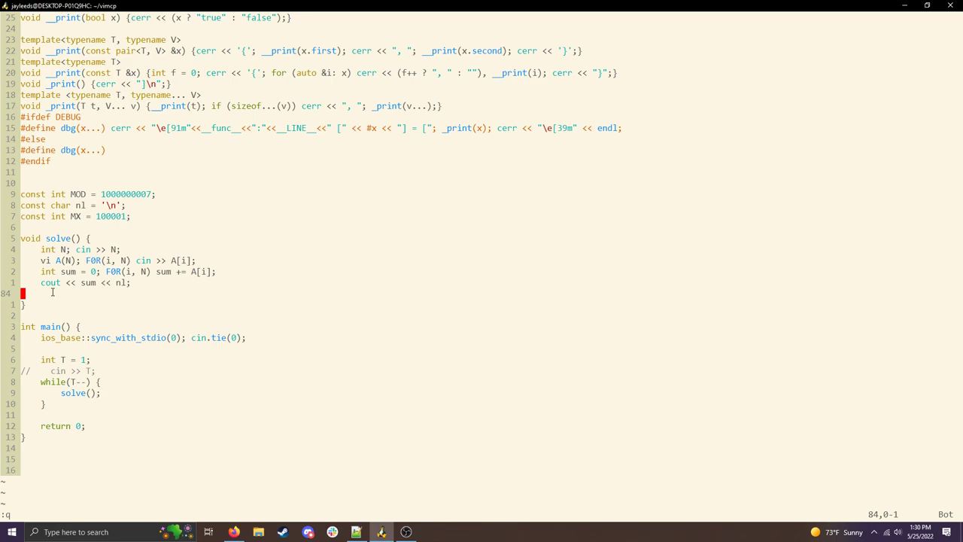
{"action": "key", "text": "ctrl+u"}
{"action": "key", "text": "ctrl+u"}
{"action": "key", "text": "ctrl+u"}
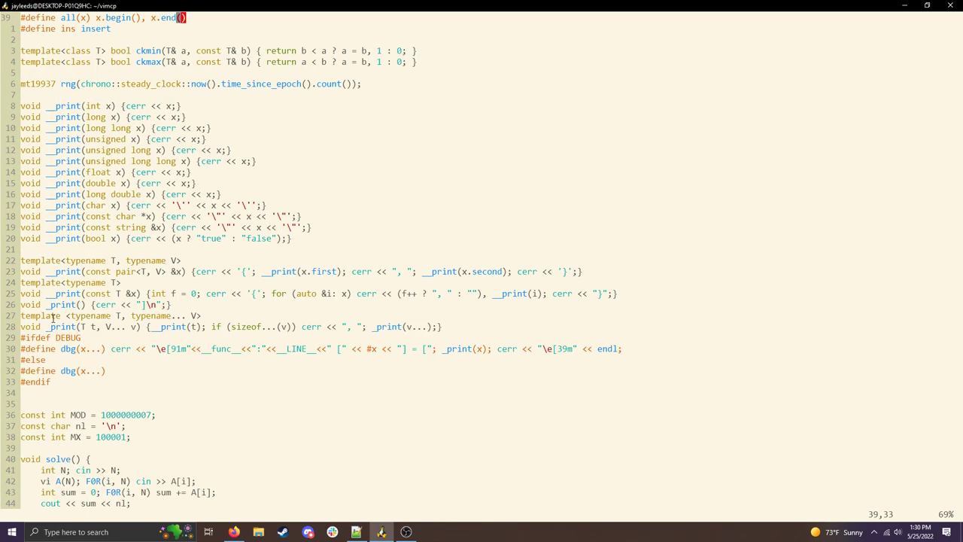
{"action": "left_click", "coordinate": [48, 382]}
{"action": "left_click_drag", "start_coordinate": [47, 381], "coordinate": [30, 106]}
{"action": "left_click", "coordinate": [197, 315]}
Return to main() and save, building Example.cpp with build.sh successfully
{"action": "key", "text": "ctrl+d"}
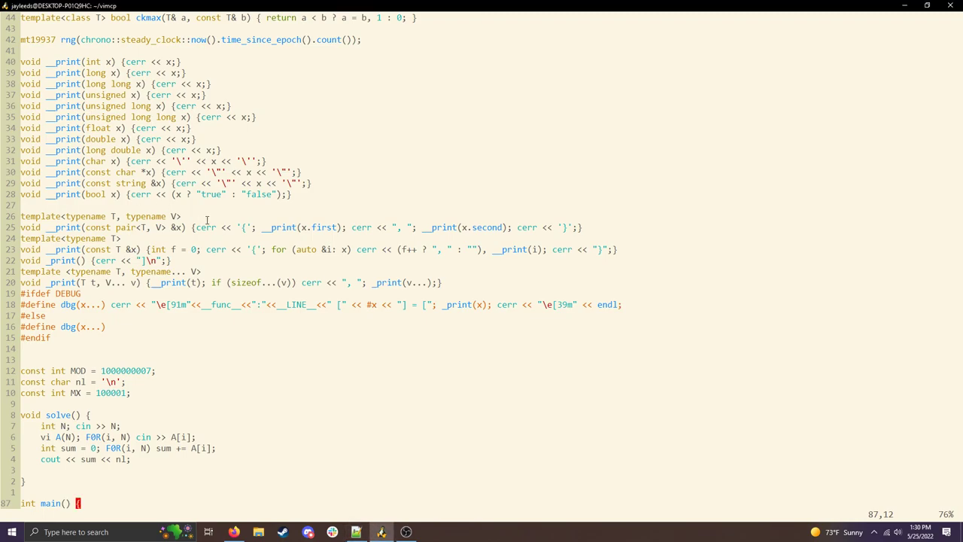
{"action": "key", "text": "j"}
{"action": "key", "text": "j"}
{"action": "key", "text": "j"}
{"action": "key", "text": "j"}
{"action": "key", "text": "j"}
{"action": "key", "text": "j"}
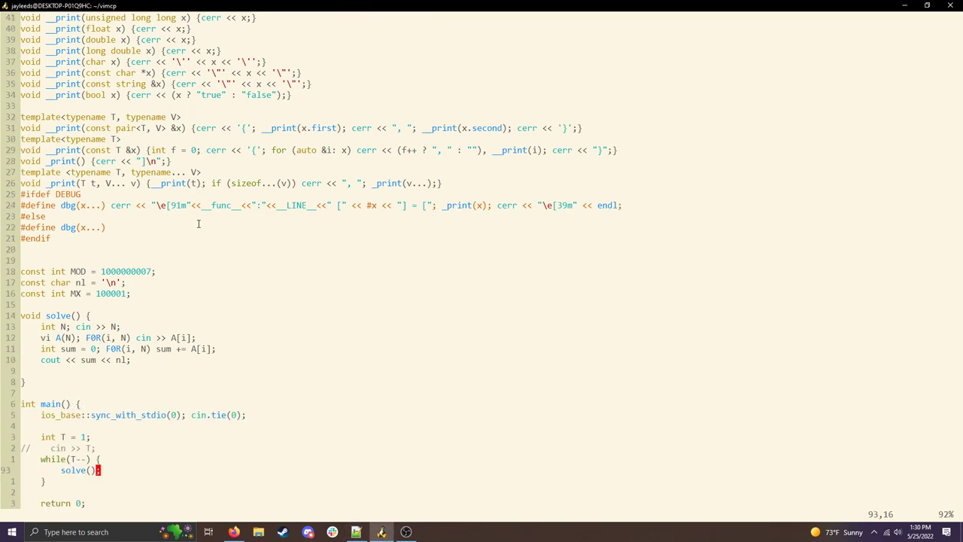
{"action": "key", "text": "k"}
{"action": "key", "text": "k"}
{"action": "key", "text": "k"}
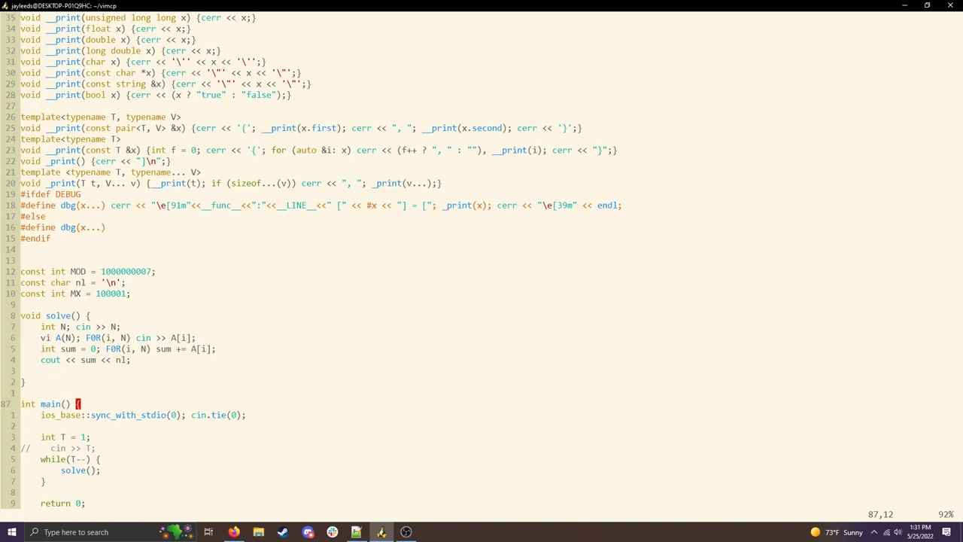
{"action": "key", "text": "k"}
{"action": "key", "text": "k"}
{"action": "key", "text": "k"}
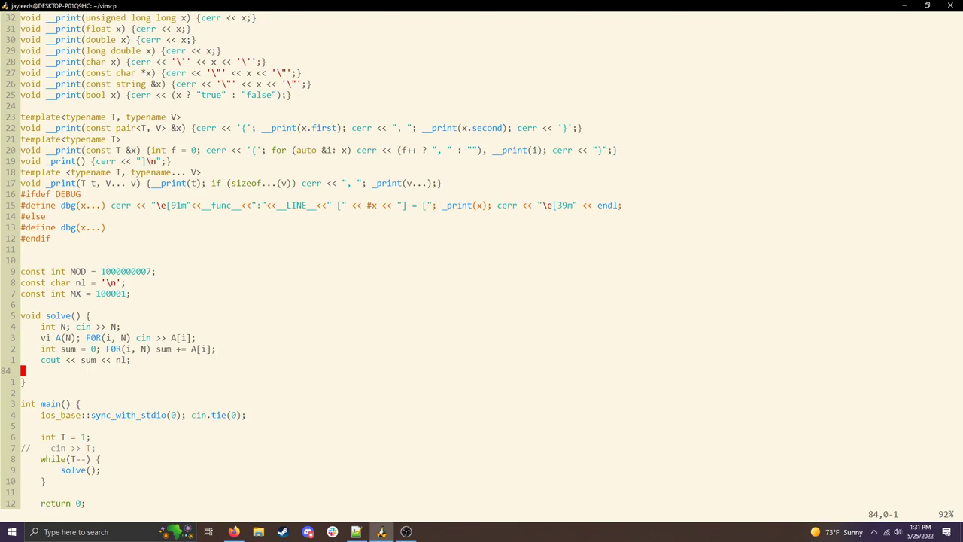
{"action": "key", "text": "ctrl+s"}
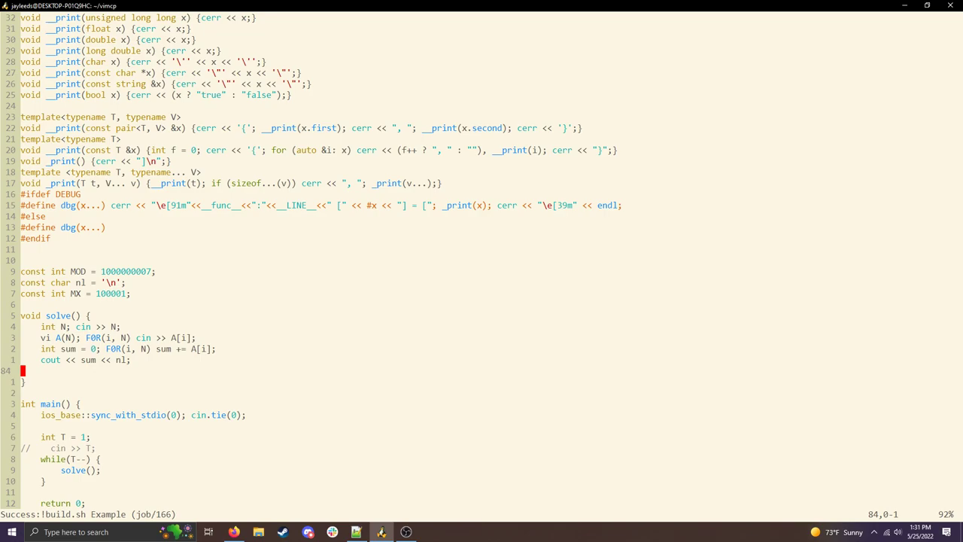
Run the program in a side terminal with input 3 and 1 2 3, see 6, then close the pane
{"action": "key", "text": "F5"}
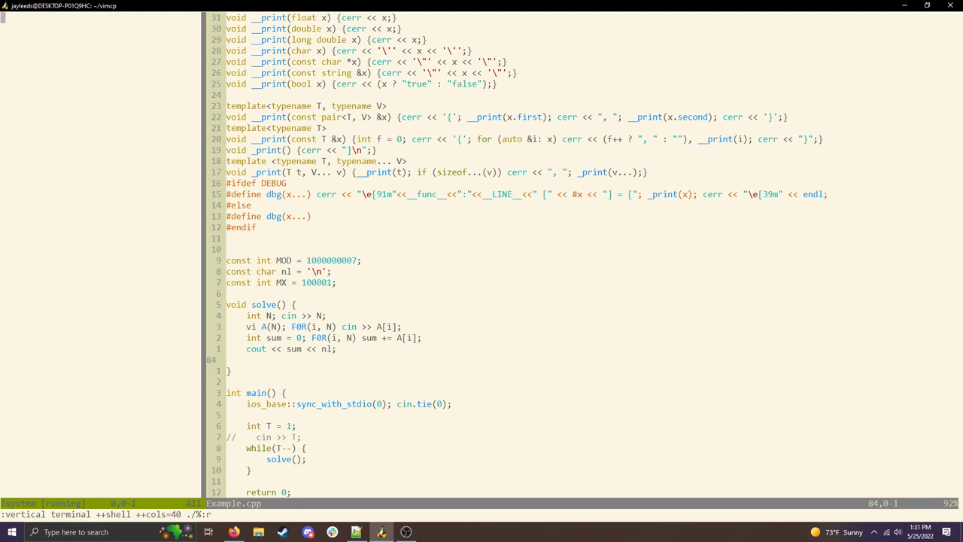
{"action": "type", "text": "3"}
{"action": "key", "text": "Return"}
{"action": "type", "text": "1 2 3"}
{"action": "key", "text": "Return"}
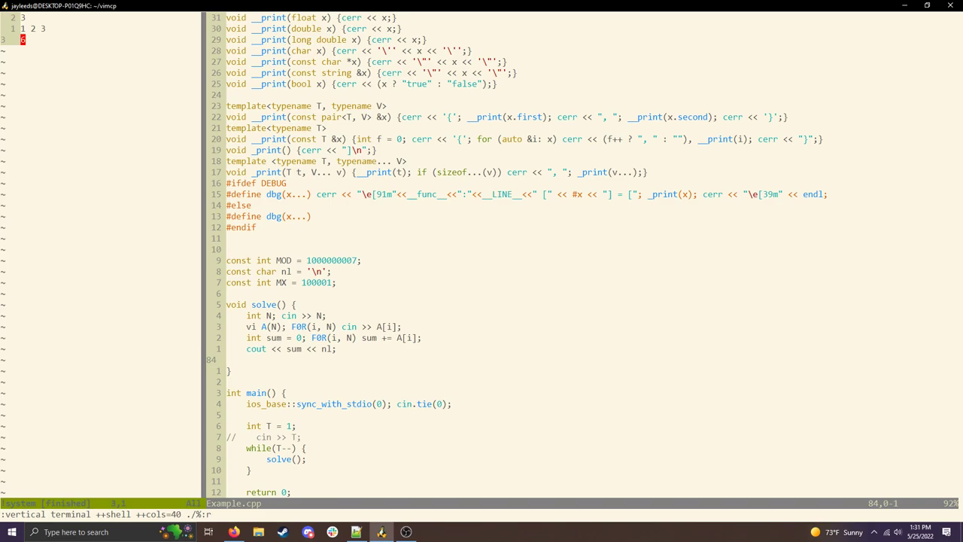
{"action": "key", "text": "g"}
{"action": "key", "text": "g"}
{"action": "type", "text": ":q"}
{"action": "key", "text": "Return"}
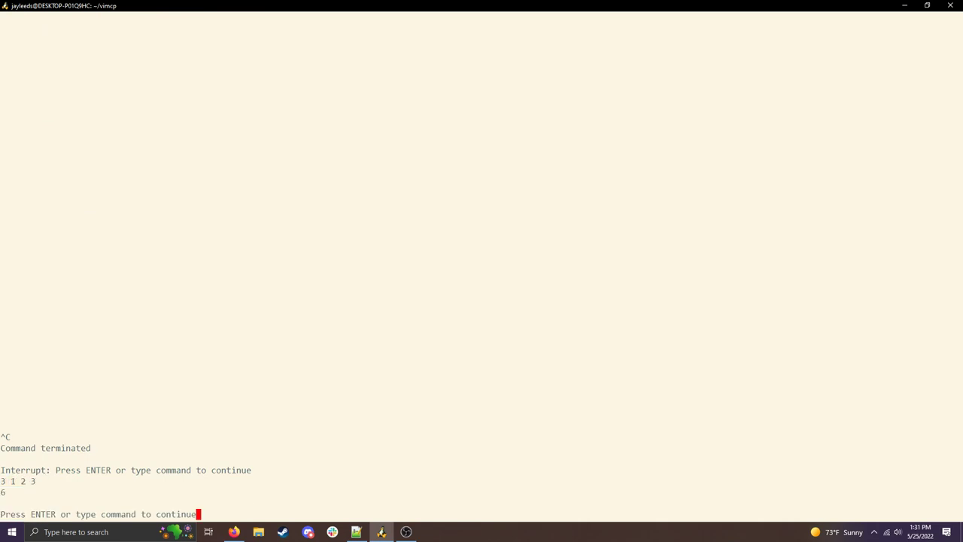
{"action": "key", "text": "Return"}
Rerun with input 3 1 2 3, confirm output 6, and exit to the ~/vimcp shell
{"action": "key", "text": "k"}
{"action": "key", "text": "k"}
{"action": "key", "text": "k"}
{"action": "key", "text": "k"}
{"action": "type", "text": "k"}
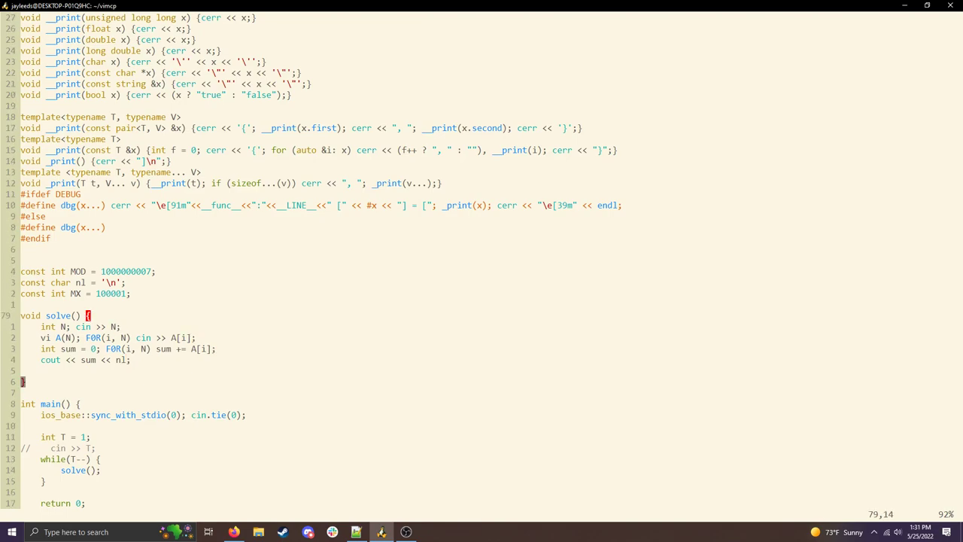
{"action": "type", "text": ":q"}
{"action": "key", "text": "Return"}
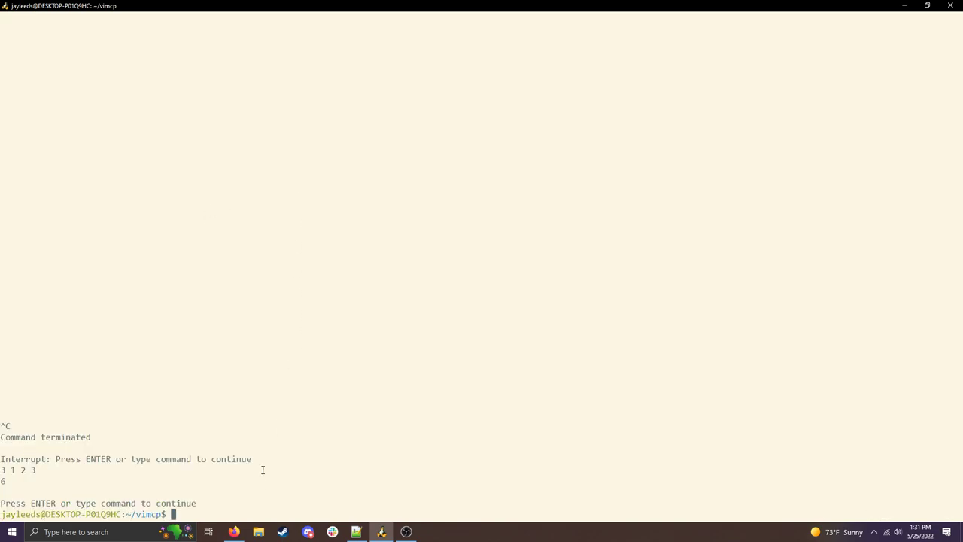
Switch to the .vimrc paste and copy its compile-and-run lines 36–46
{"action": "key", "text": "alt+Tab"}
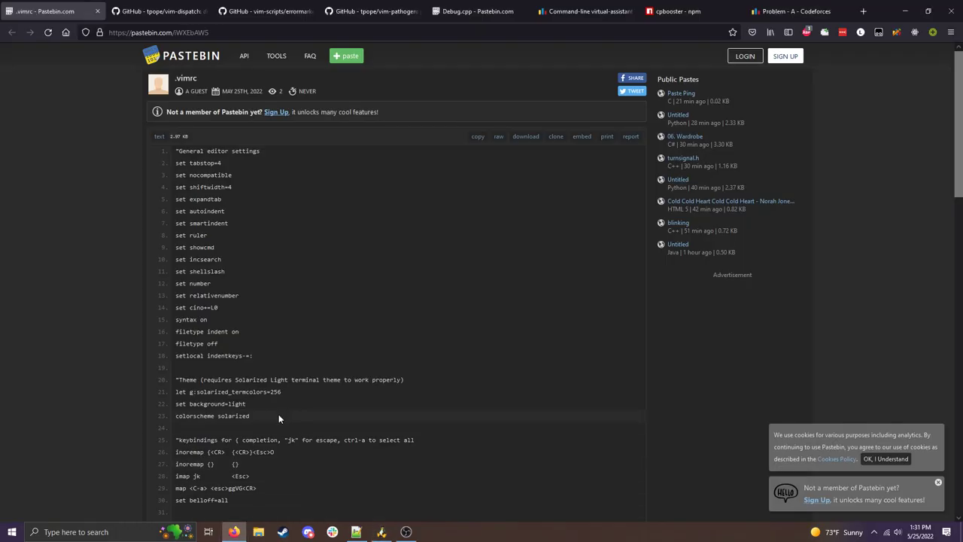
{"action": "scroll", "coordinate": [279, 414], "scroll_direction": "down", "scroll_amount": 3}
{"action": "scroll", "coordinate": [278, 411], "scroll_direction": "down", "scroll_amount": 3}
{"action": "scroll", "coordinate": [226, 410], "scroll_direction": "down", "scroll_amount": 2}
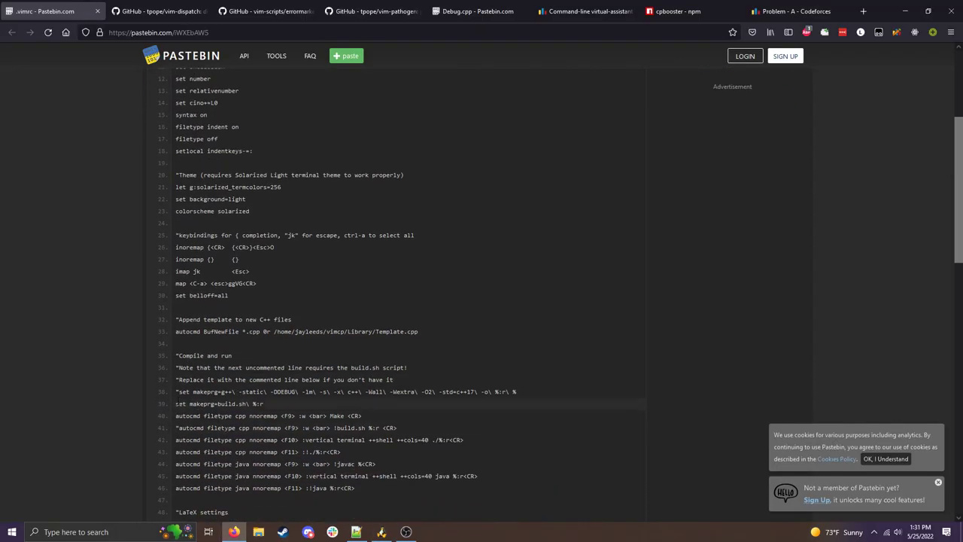
{"action": "left_click_drag", "start_coordinate": [385, 487], "coordinate": [176, 355]}
{"action": "key", "text": "ctrl+c"}
{"action": "left_click", "coordinate": [100, 354]}
{"action": "scroll", "coordinate": [100, 355], "scroll_direction": "down", "scroll_amount": 1}
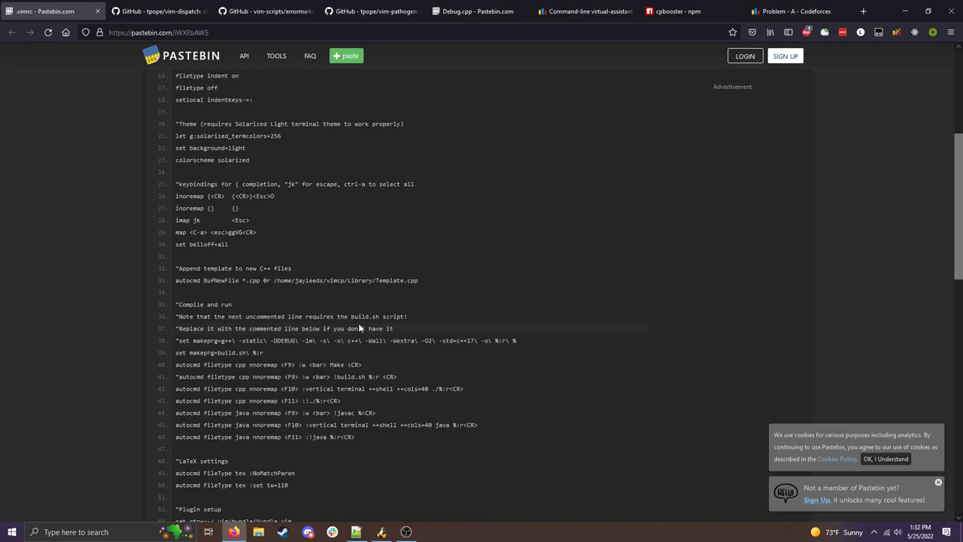
Flip through the vim-dispatch, errormarker and pathogen tabs, then highlight the build.sh makeprg line
{"action": "left_click", "coordinate": [158, 10]}
{"action": "left_click", "coordinate": [267, 10]}
{"action": "left_click", "coordinate": [373, 10]}
{"action": "left_click", "coordinate": [151, 10]}
{"action": "left_click", "coordinate": [45, 11]}
{"action": "mouse_move", "coordinate": [264, 352]}
{"action": "left_mouse_down"}
{"action": "mouse_move", "coordinate": [175, 352]}
{"action": "mouse_move", "coordinate": [264, 352]}
{"action": "left_mouse_up"}
{"action": "left_click", "coordinate": [276, 352]}
Highlight the commented-out g++ makeprg line and the C++ Make mapping on line 40
{"action": "left_click_drag", "start_coordinate": [174, 340], "coordinate": [550, 340]}
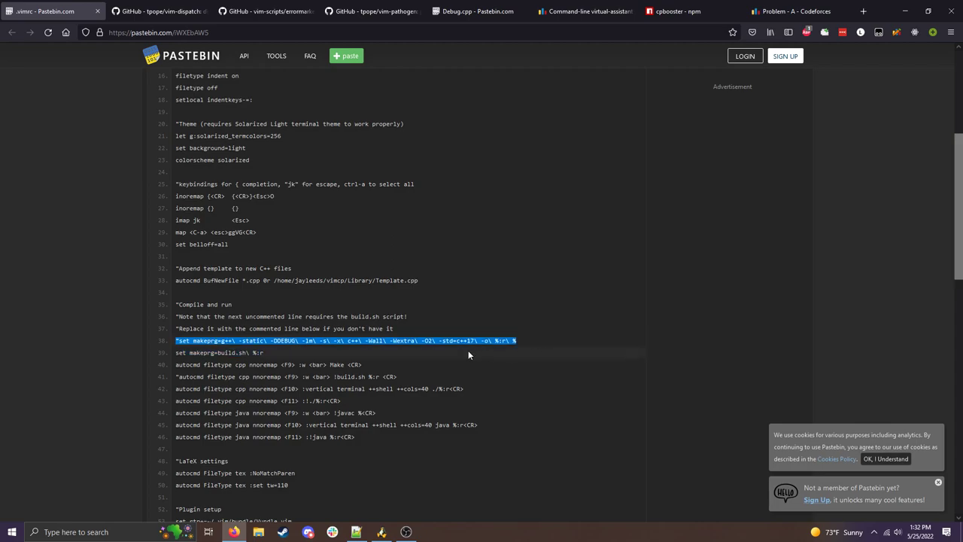
{"action": "left_click", "coordinate": [281, 349]}
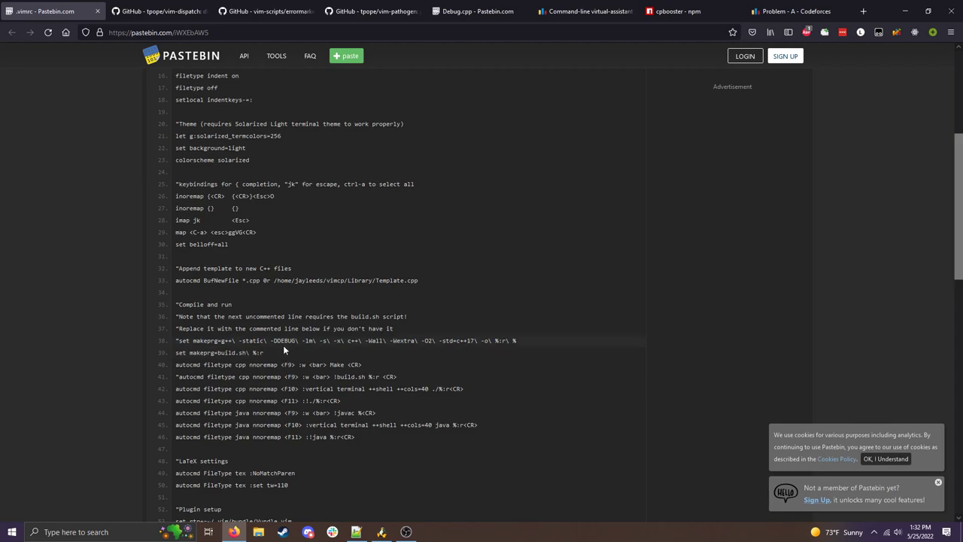
{"action": "left_click_drag", "start_coordinate": [175, 365], "coordinate": [383, 365]}
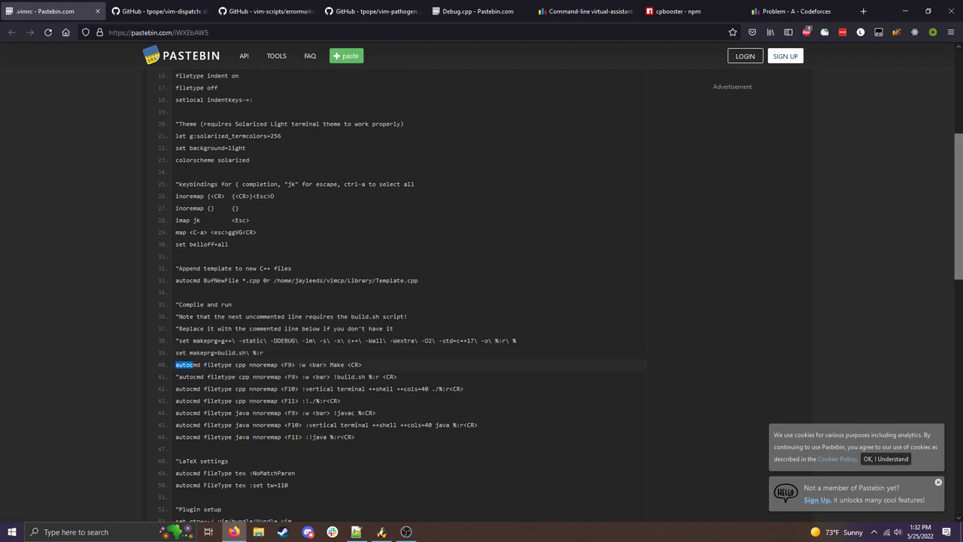
{"action": "left_click", "coordinate": [366, 369]}
Highlight the C++ run mappings on lines 42 and 43
{"action": "left_click_drag", "start_coordinate": [161, 352], "coordinate": [207, 388]}
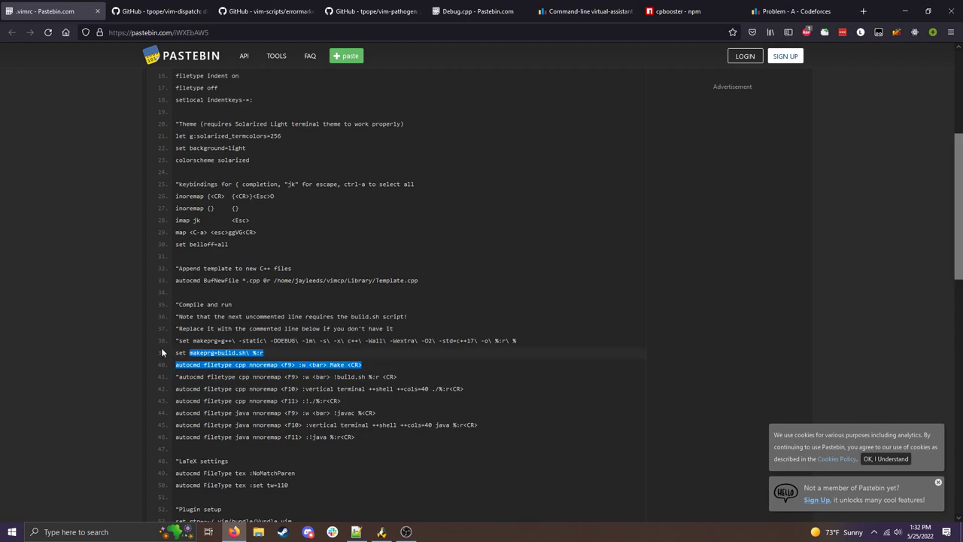
{"action": "triple_click", "coordinate": [207, 388]}
{"action": "triple_click", "coordinate": [211, 401]}
{"action": "left_click", "coordinate": [217, 413]}
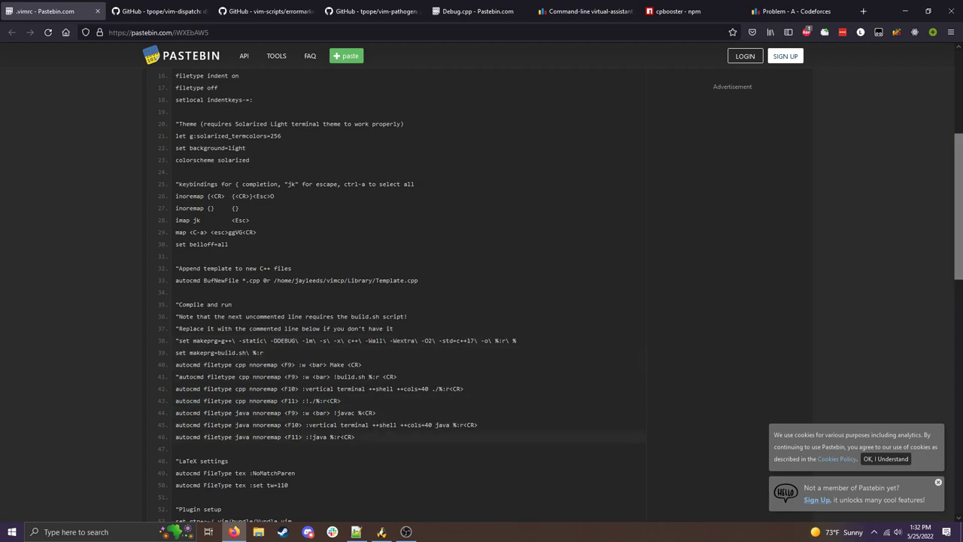
Highlight the Java compile and run mappings on lines 44–46
{"action": "left_click_drag", "start_coordinate": [316, 436], "coordinate": [171, 417]}
{"action": "left_click", "coordinate": [203, 404]}
{"action": "triple_click", "coordinate": [176, 424]}
{"action": "left_click_drag", "start_coordinate": [354, 437], "coordinate": [176, 414]}
{"action": "left_click", "coordinate": [176, 418]}
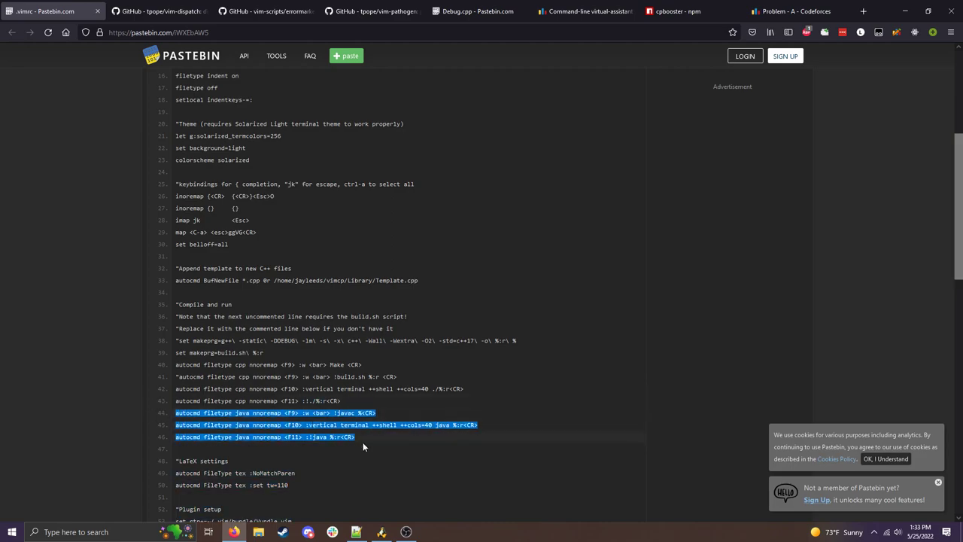
{"action": "left_click", "coordinate": [362, 447]}
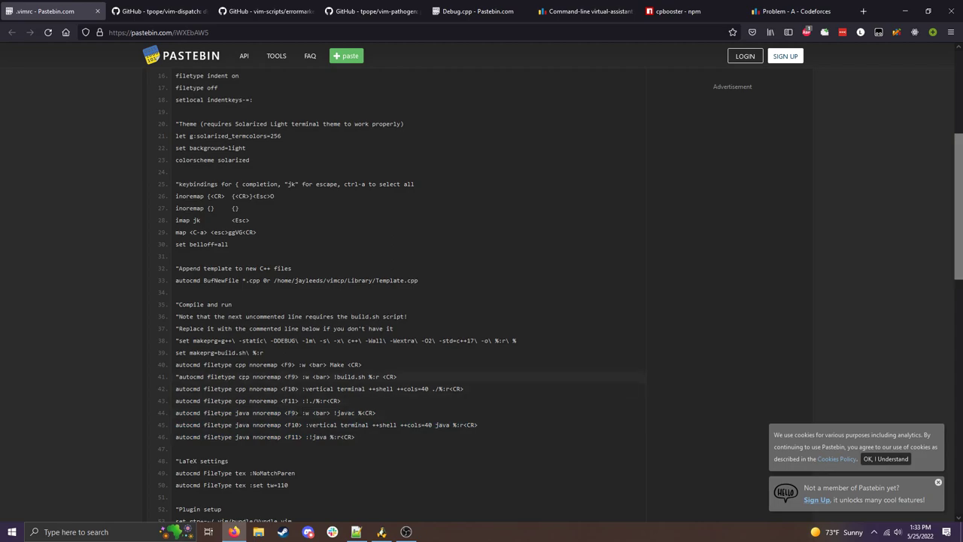
Compare the vim-dispatch page with the .vimrc plugin line, then open the errormarker README
{"action": "left_click", "coordinate": [154, 11]}
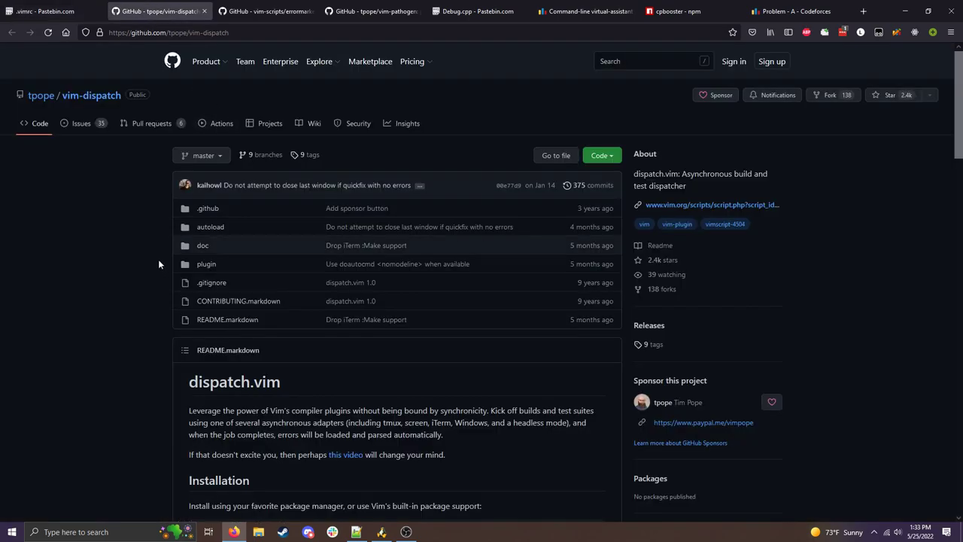
{"action": "scroll", "coordinate": [126, 268], "scroll_direction": "down", "scroll_amount": 1}
{"action": "scroll", "coordinate": [126, 263], "scroll_direction": "up", "scroll_amount": 1}
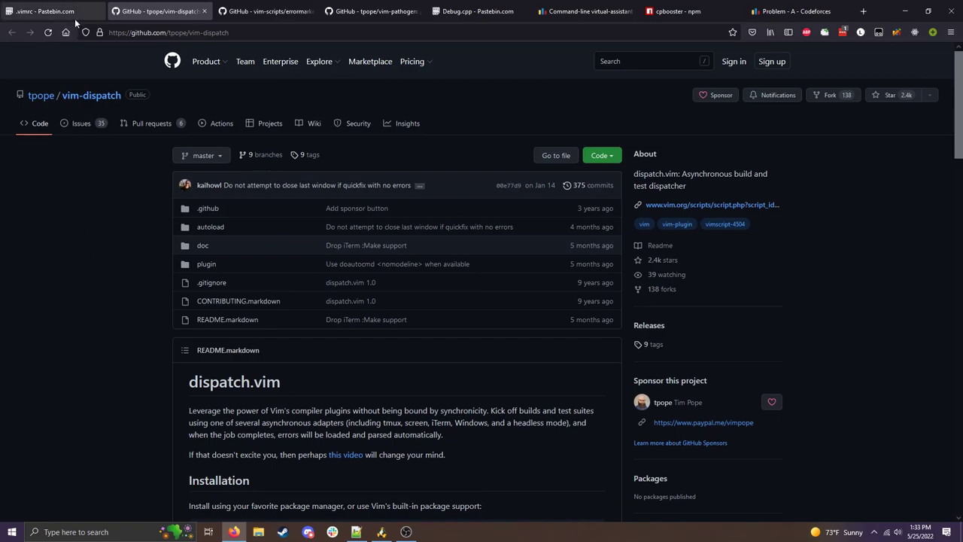
{"action": "left_click", "coordinate": [46, 10]}
{"action": "scroll", "coordinate": [376, 301], "scroll_direction": "down", "scroll_amount": 3}
{"action": "scroll", "coordinate": [376, 301], "scroll_direction": "down", "scroll_amount": 2}
{"action": "scroll", "coordinate": [376, 301], "scroll_direction": "down", "scroll_amount": 1}
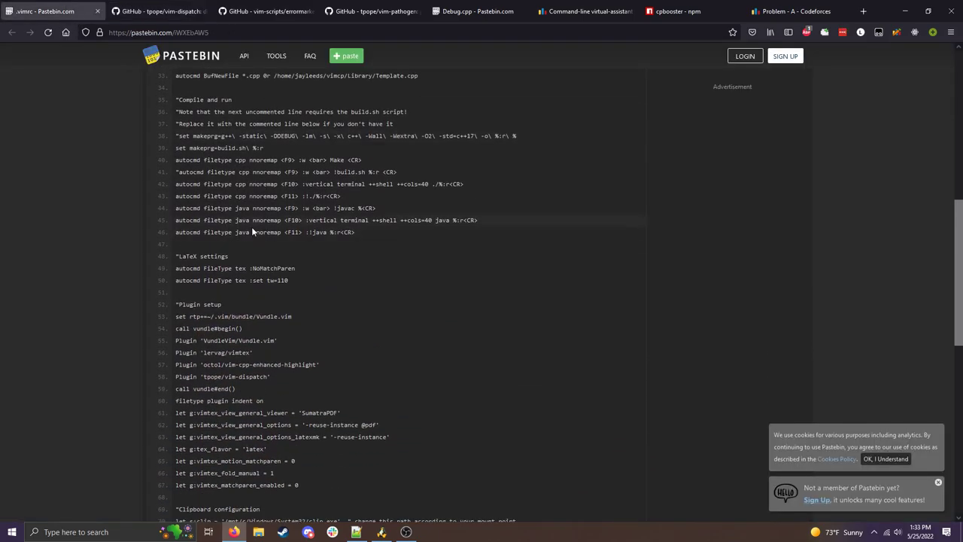
{"action": "left_click", "coordinate": [157, 10]}
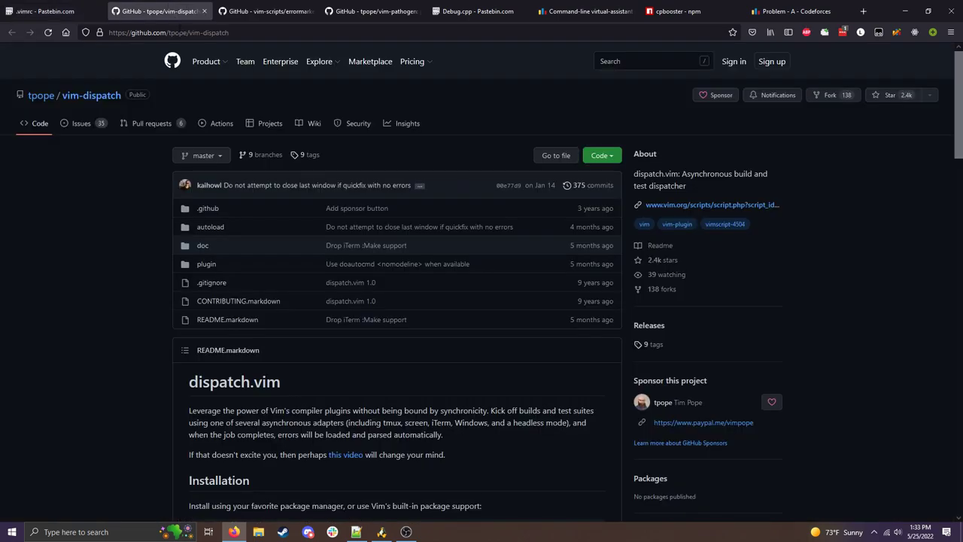
{"action": "left_click", "coordinate": [66, 9]}
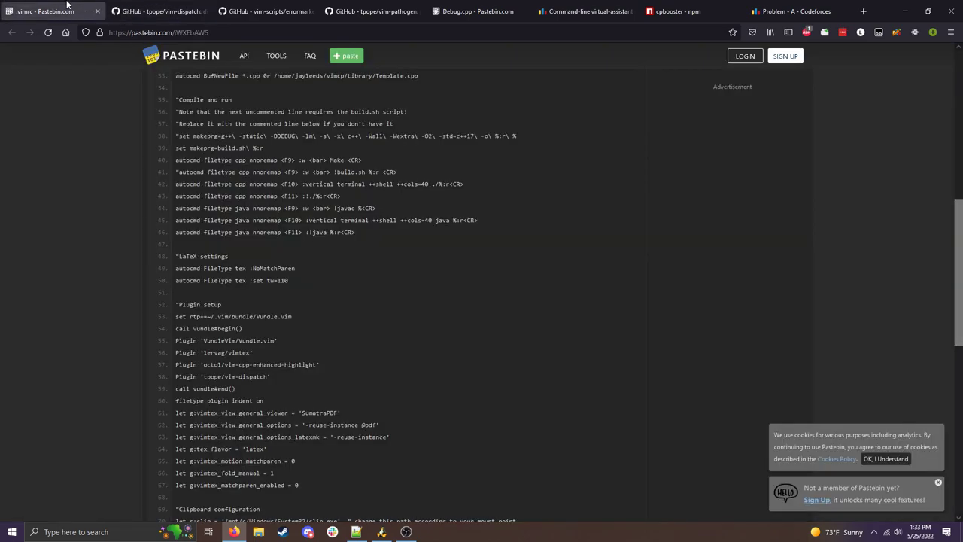
{"action": "triple_click", "coordinate": [316, 376]}
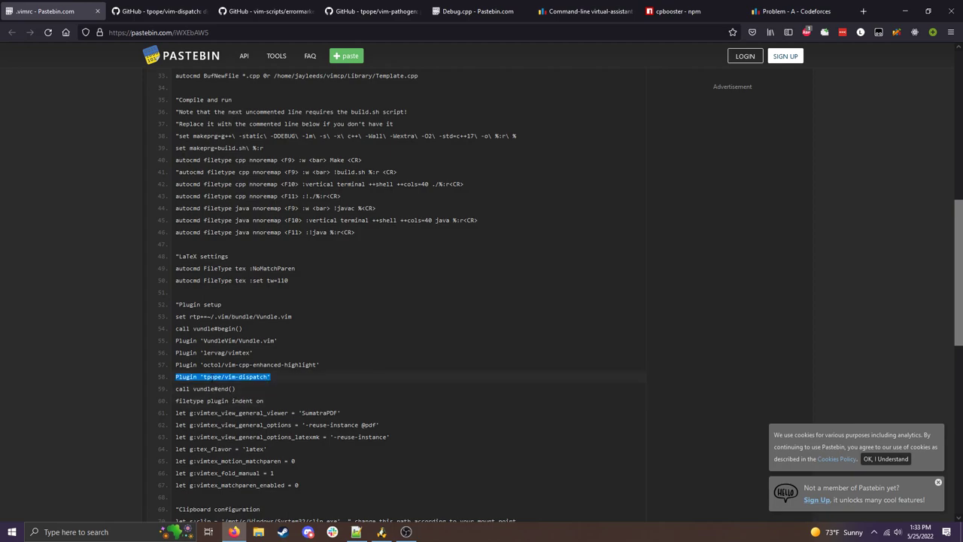
{"action": "left_click", "coordinate": [334, 375]}
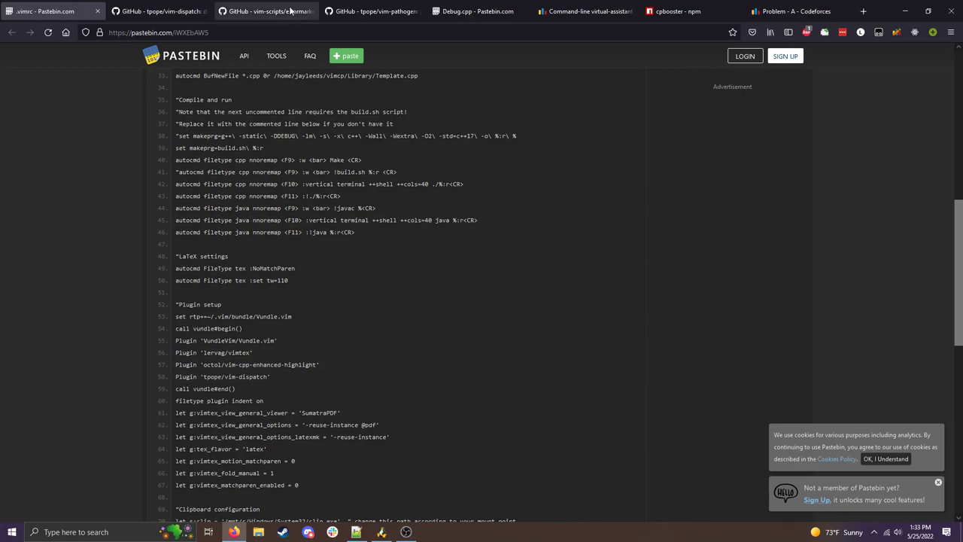
{"action": "left_click", "coordinate": [267, 11]}
{"action": "scroll", "coordinate": [282, 155], "scroll_direction": "down", "scroll_amount": 2}
{"action": "scroll", "coordinate": [282, 155], "scroll_direction": "down", "scroll_amount": 3}
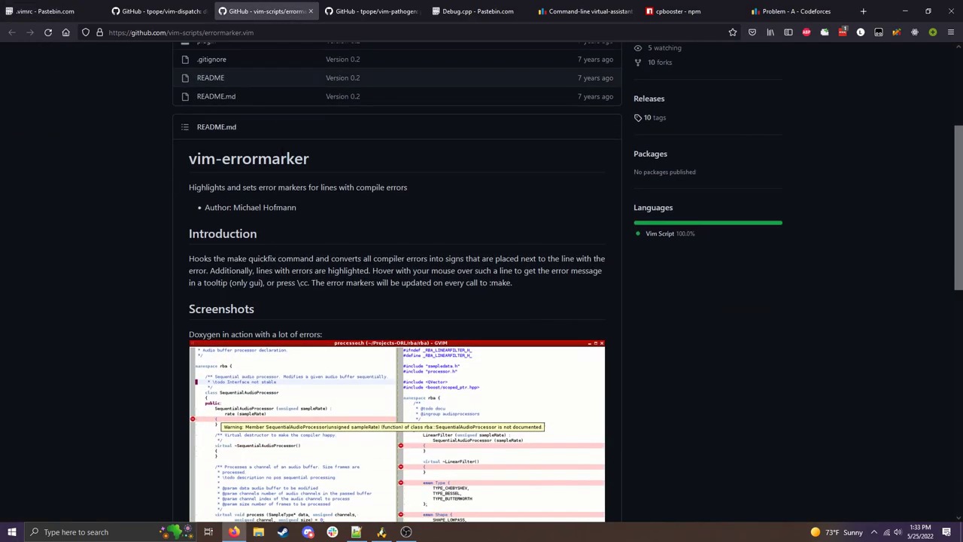
{"action": "scroll", "coordinate": [282, 154], "scroll_direction": "down", "scroll_amount": 2}
{"action": "scroll", "coordinate": [282, 154], "scroll_direction": "down", "scroll_amount": 1}
{"action": "scroll", "coordinate": [283, 162], "scroll_direction": "down", "scroll_amount": 2}
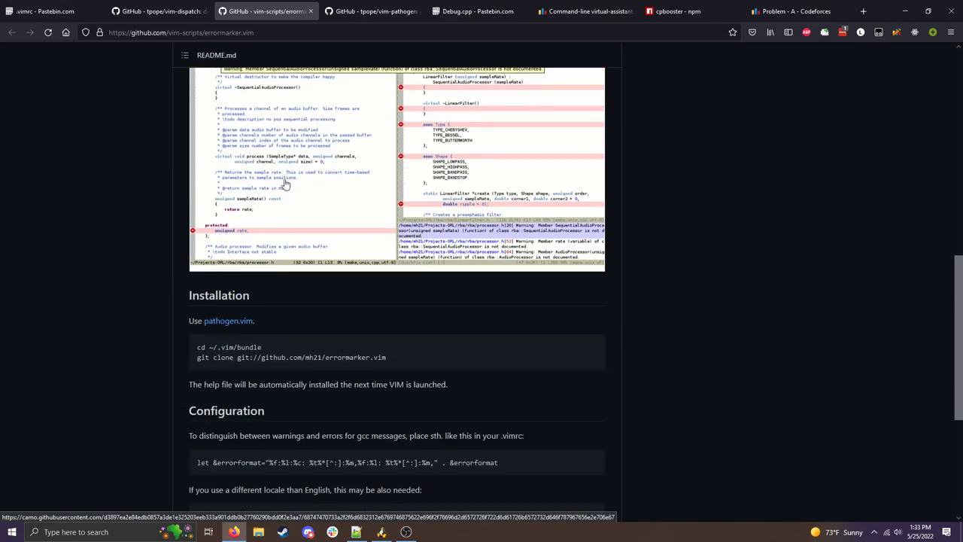
Reopen Example.cpp in Vim and move to the end of the summing line in solve()
{"action": "left_click", "coordinate": [380, 532]}
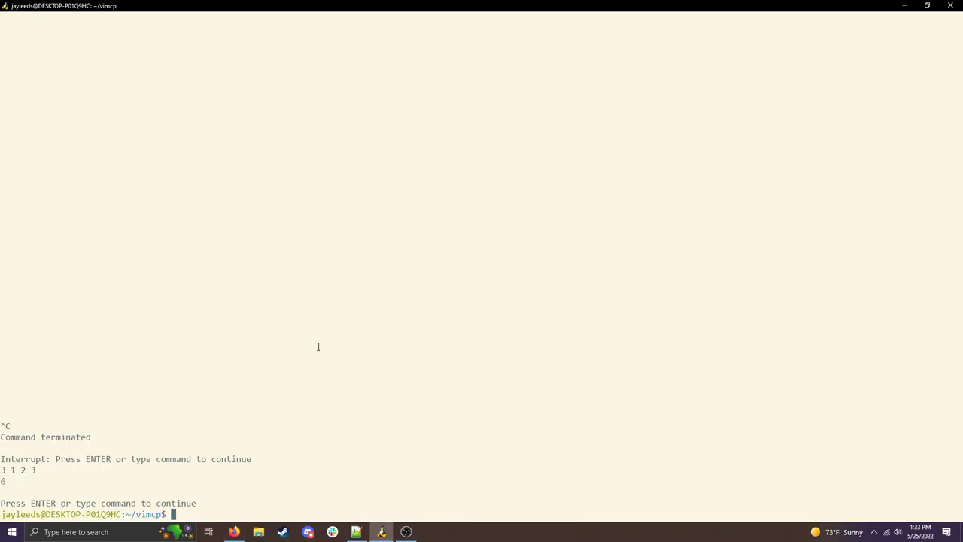
{"action": "type", "text": "vim Example.cpp"}
{"action": "key", "text": "Return"}
{"action": "type", "text": "/sol"}
{"action": "key", "text": "Return"}
{"action": "key", "text": "j"}
{"action": "key", "text": "j"}
{"action": "key", "text": "j"}
{"action": "key", "text": "End"}
{"action": "key", "text": "x"}
Build to reveal the error, add the missing semicolon after A[i] on line 82, and rebuild
{"action": "key", "text": "F9"}
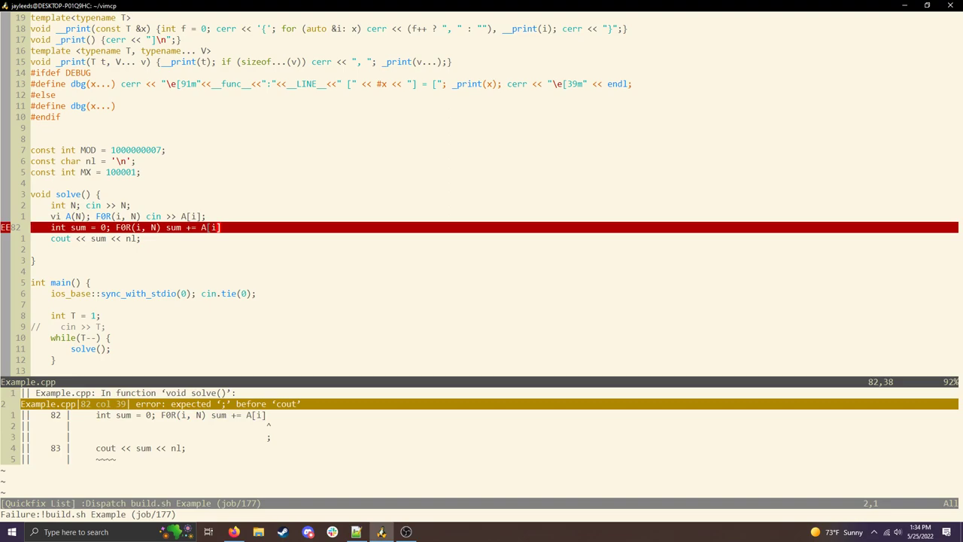
{"action": "type", "text": "a;"}
{"action": "key", "text": "Escape"}
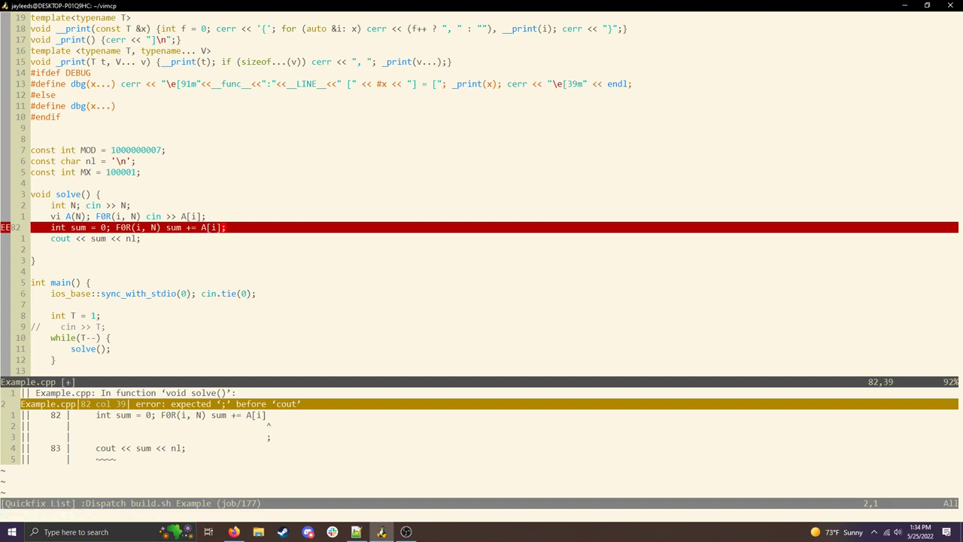
{"action": "key", "text": "ctrl+s"}
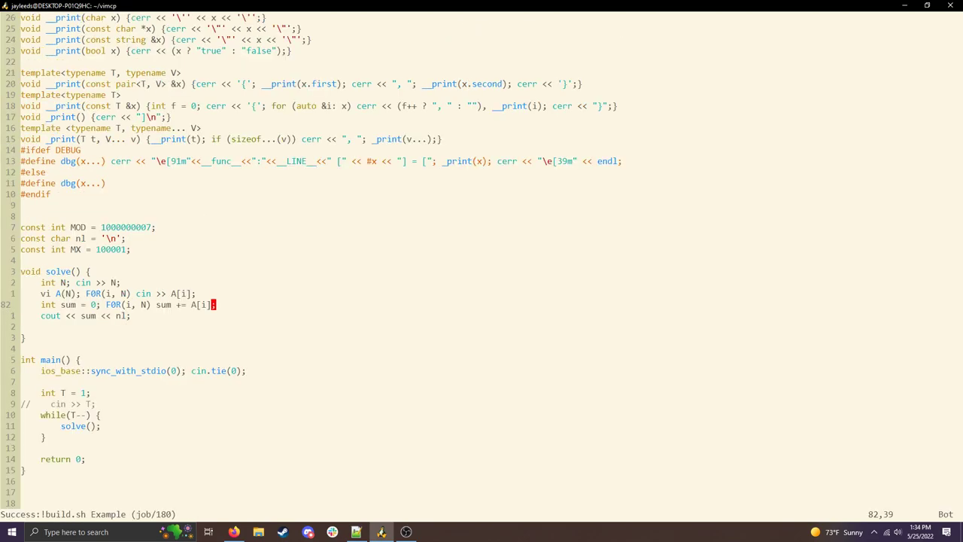
{"action": "type", "text": ":q"}
Quit Vim, switch to Firefox, and flip between the pathogen and errormarker README tabs
{"action": "key", "text": "Return"}
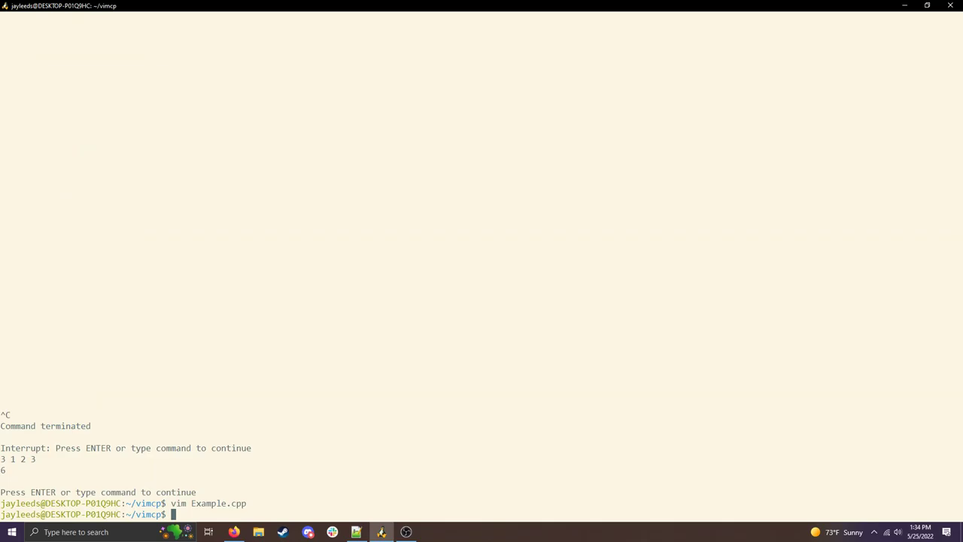
{"action": "key", "text": "alt+Tab"}
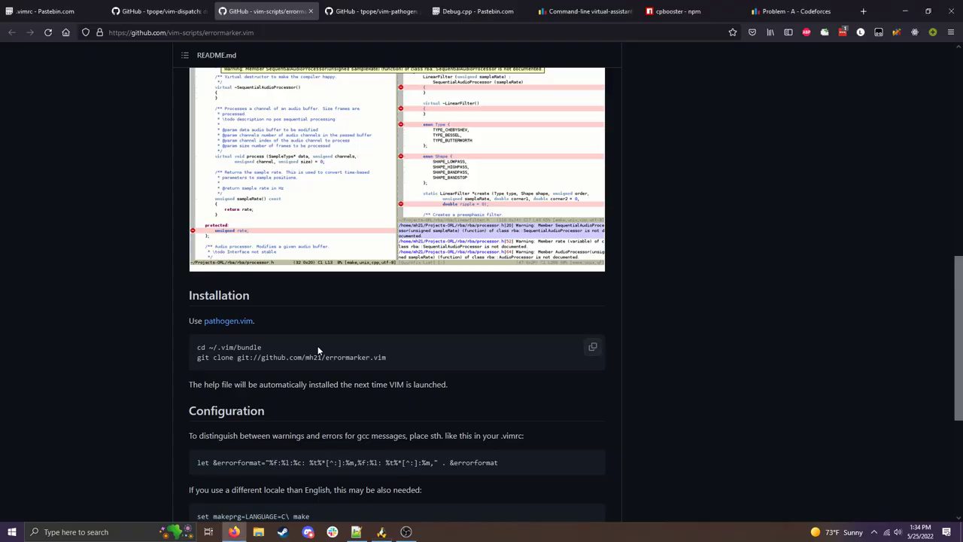
{"action": "mouse_move", "coordinate": [218, 295]}
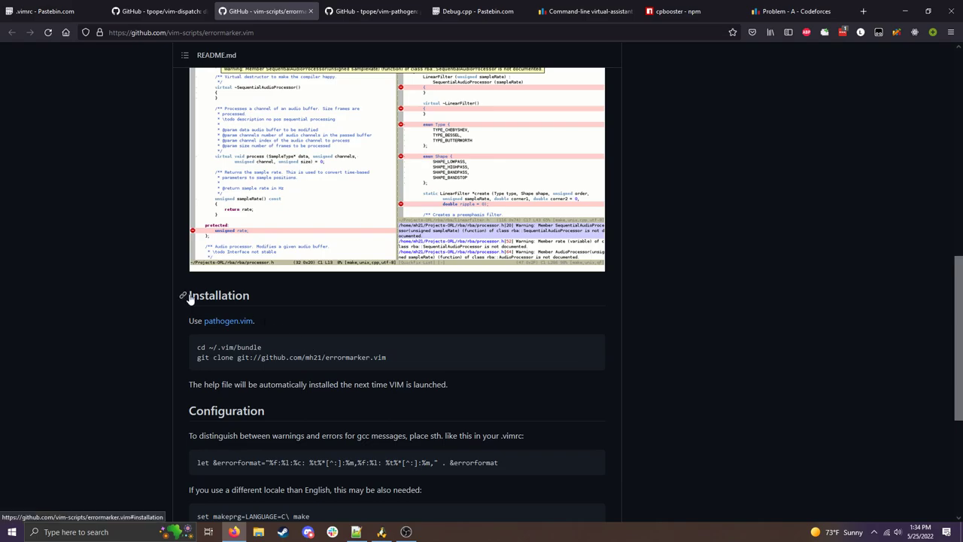
{"action": "left_click", "coordinate": [373, 12]}
{"action": "scroll", "coordinate": [339, 235], "scroll_direction": "down", "scroll_amount": 2}
{"action": "scroll", "coordinate": [339, 237], "scroll_direction": "down", "scroll_amount": 1}
{"action": "scroll", "coordinate": [338, 238], "scroll_direction": "down", "scroll_amount": 1}
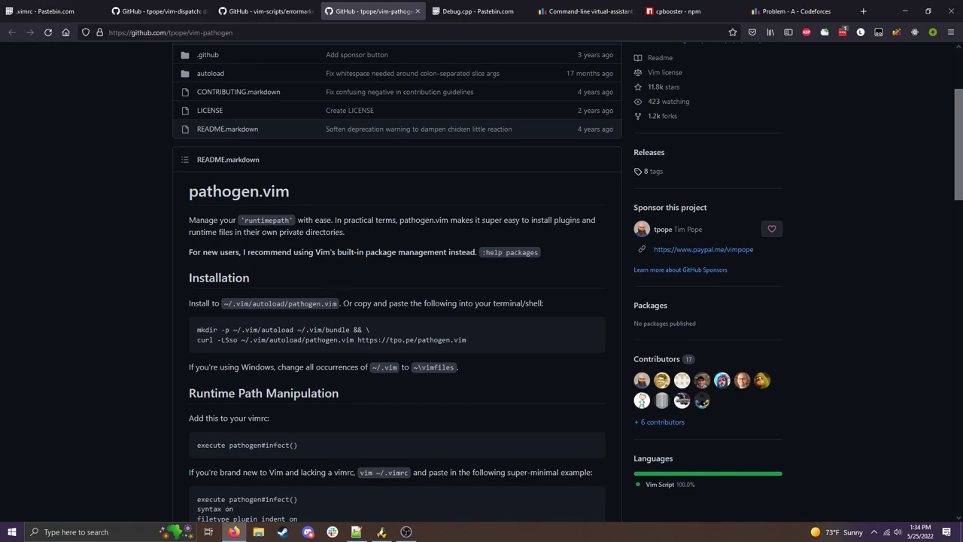
{"action": "scroll", "coordinate": [339, 248], "scroll_direction": "down", "scroll_amount": 1}
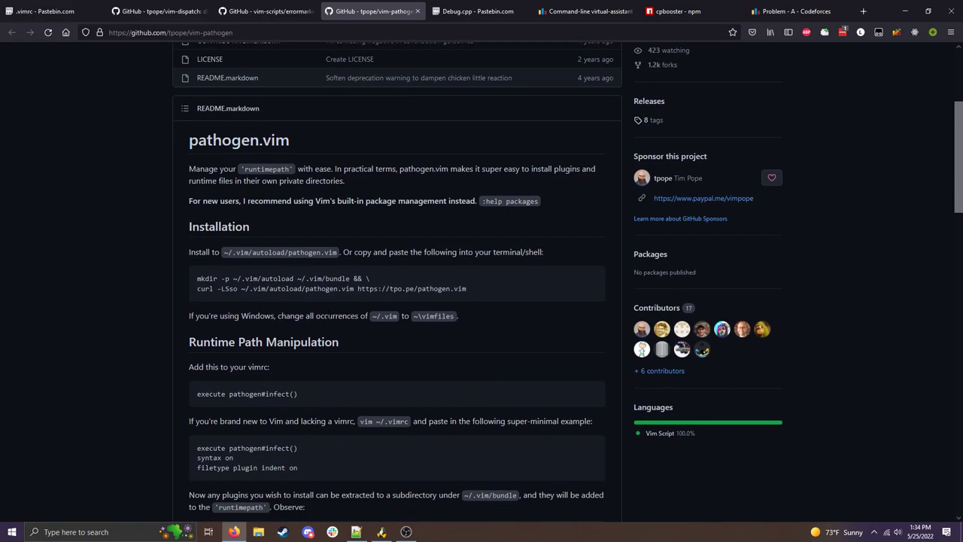
{"action": "left_click", "coordinate": [265, 9]}
{"action": "scroll", "coordinate": [271, 211], "scroll_direction": "down", "scroll_amount": 1}
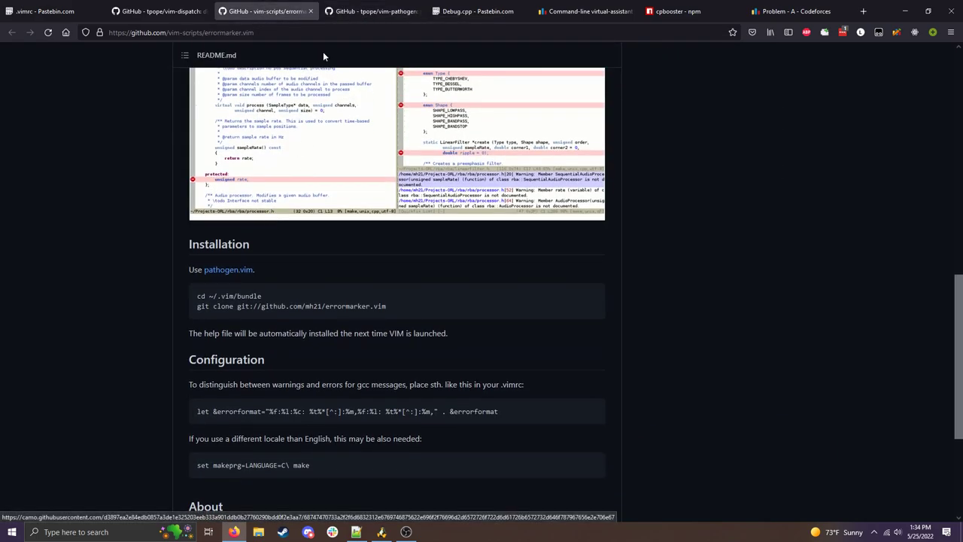
{"action": "left_click", "coordinate": [354, 11]}
{"action": "left_click", "coordinate": [265, 10]}
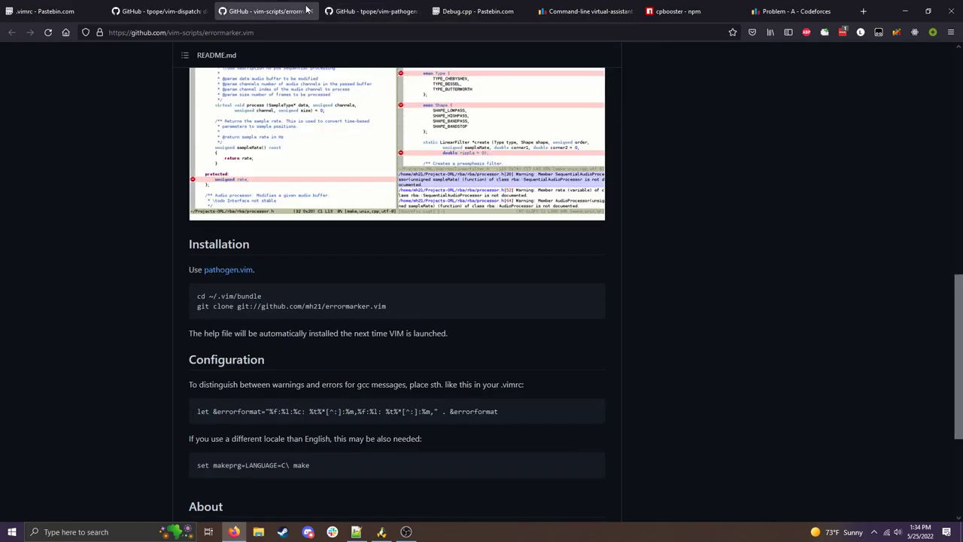
{"action": "left_click", "coordinate": [45, 11]}
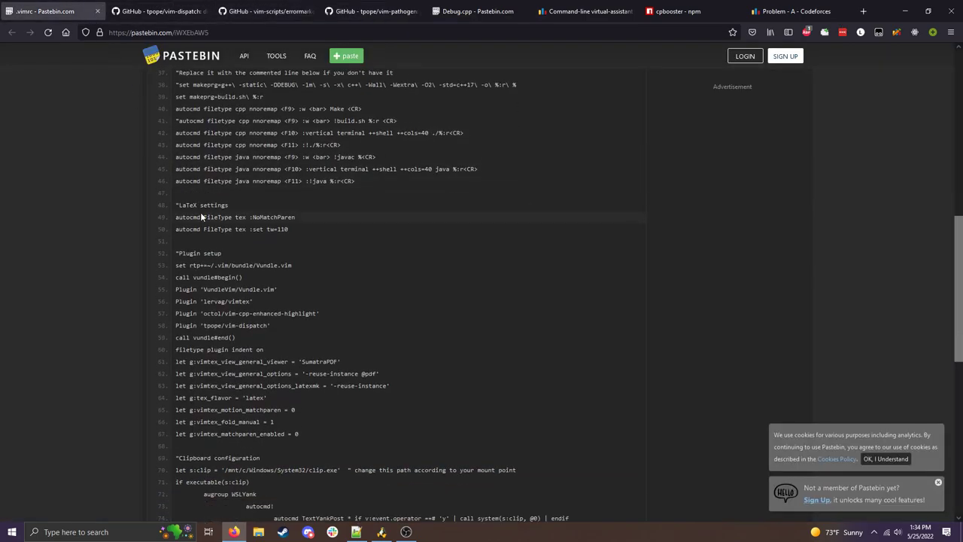
{"action": "scroll", "coordinate": [205, 233], "scroll_direction": "down", "scroll_amount": 3}
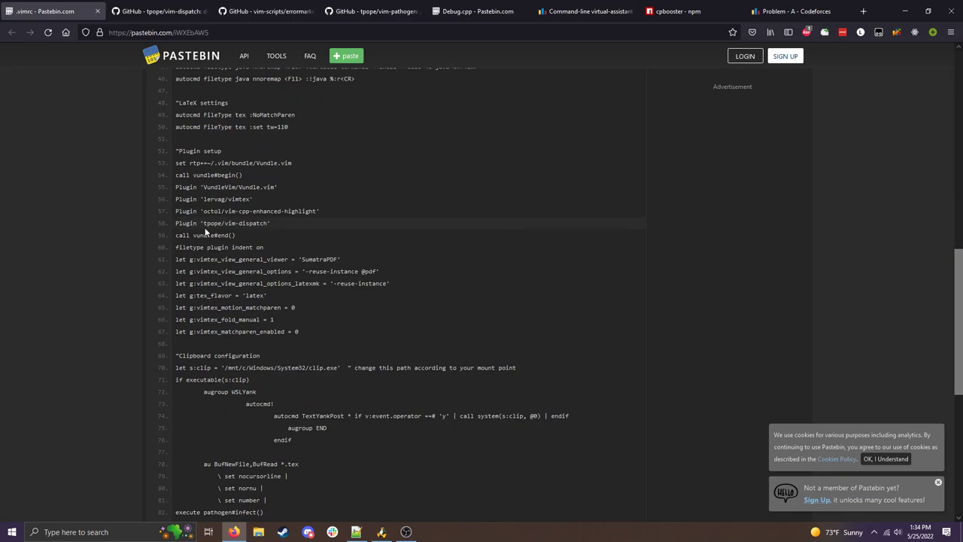
{"action": "scroll", "coordinate": [205, 232], "scroll_direction": "down", "scroll_amount": 3}
{"action": "scroll", "coordinate": [205, 231], "scroll_direction": "down", "scroll_amount": 2}
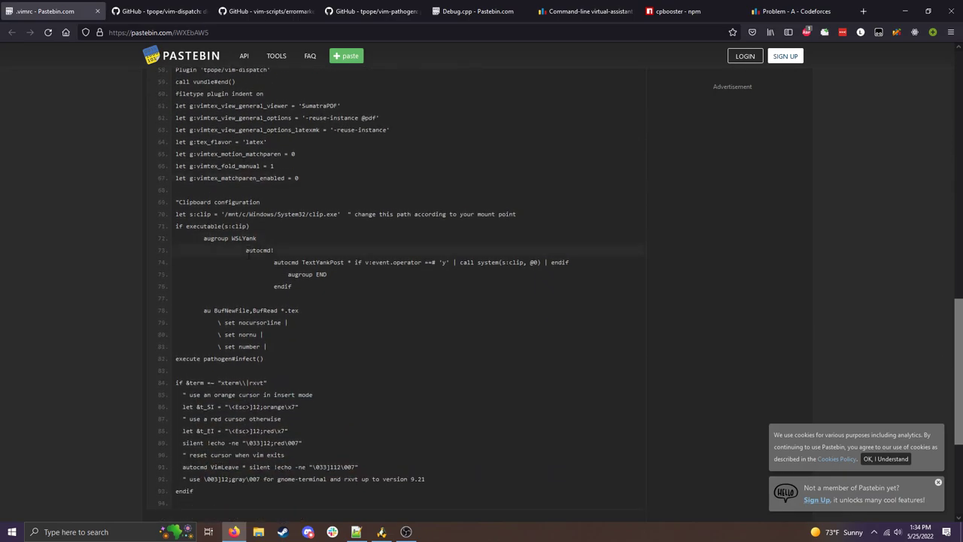
{"action": "mouse_move", "coordinate": [264, 358]}
{"action": "left_mouse_down"}
{"action": "mouse_move", "coordinate": [175, 359]}
{"action": "mouse_move", "coordinate": [280, 359]}
{"action": "mouse_move", "coordinate": [172, 362]}
{"action": "mouse_move", "coordinate": [269, 358]}
{"action": "left_mouse_up"}
{"action": "left_click", "coordinate": [280, 359]}
{"action": "left_click", "coordinate": [173, 362]}
{"action": "left_click", "coordinate": [270, 359]}
{"action": "scroll", "coordinate": [297, 373], "scroll_direction": "up", "scroll_amount": 5}
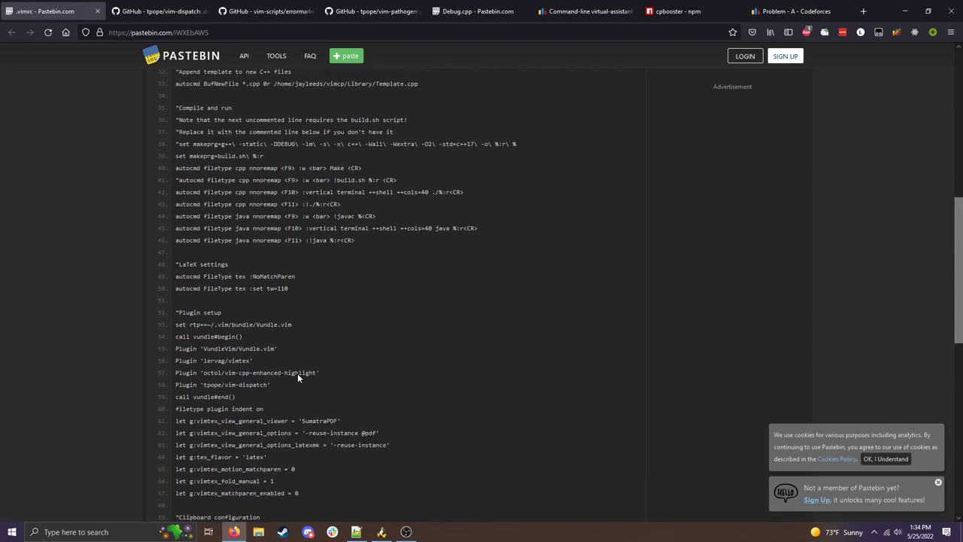
{"action": "scroll", "coordinate": [298, 373], "scroll_direction": "up", "scroll_amount": 3}
{"action": "double_click", "coordinate": [351, 287]}
{"action": "left_click", "coordinate": [351, 287]}
{"action": "scroll", "coordinate": [333, 293], "scroll_direction": "down", "scroll_amount": 5}
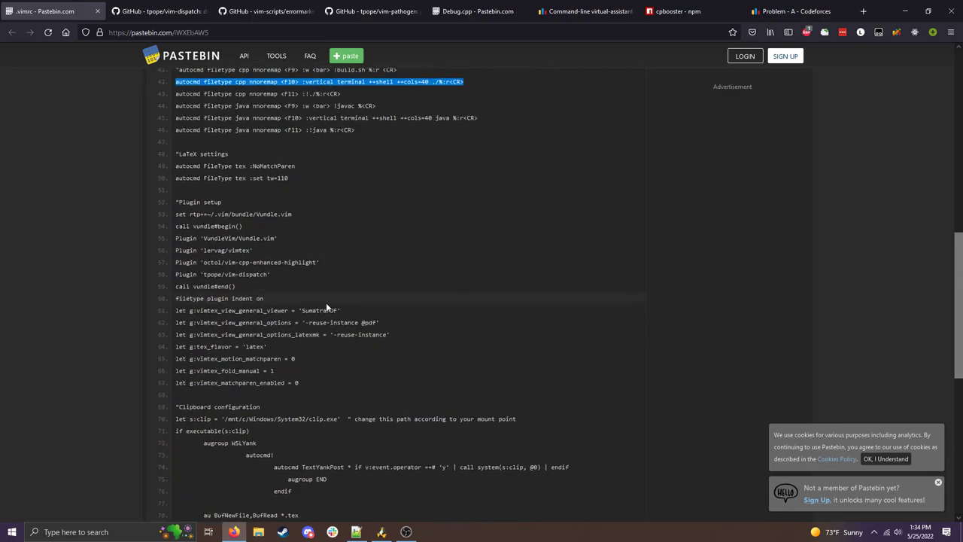
{"action": "scroll", "coordinate": [325, 303], "scroll_direction": "down", "scroll_amount": 4}
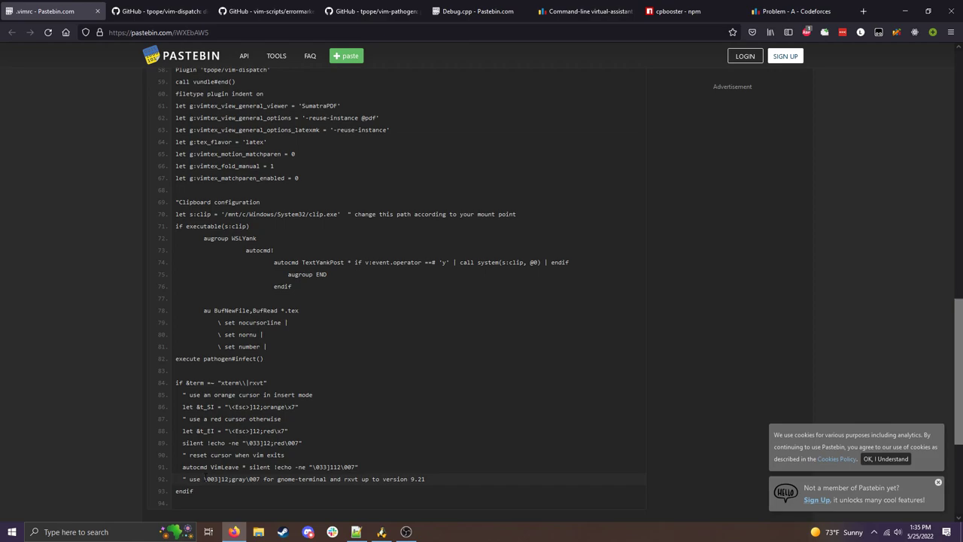
{"action": "left_click_drag", "start_coordinate": [205, 486], "coordinate": [177, 383]}
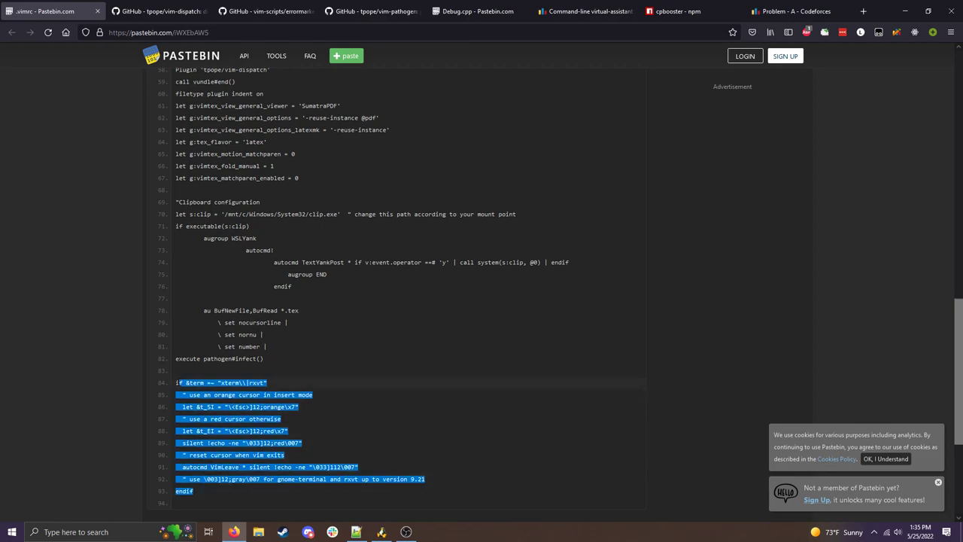
{"action": "left_click", "coordinate": [215, 495]}
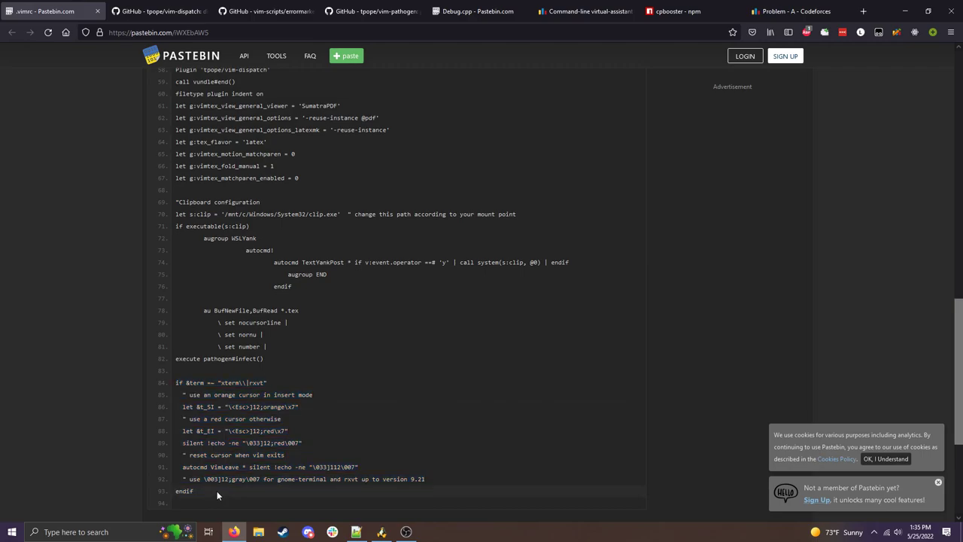
{"action": "left_click", "coordinate": [381, 532]}
{"action": "type", "text": "vim Example.cpp"}
{"action": "key", "text": "Return"}
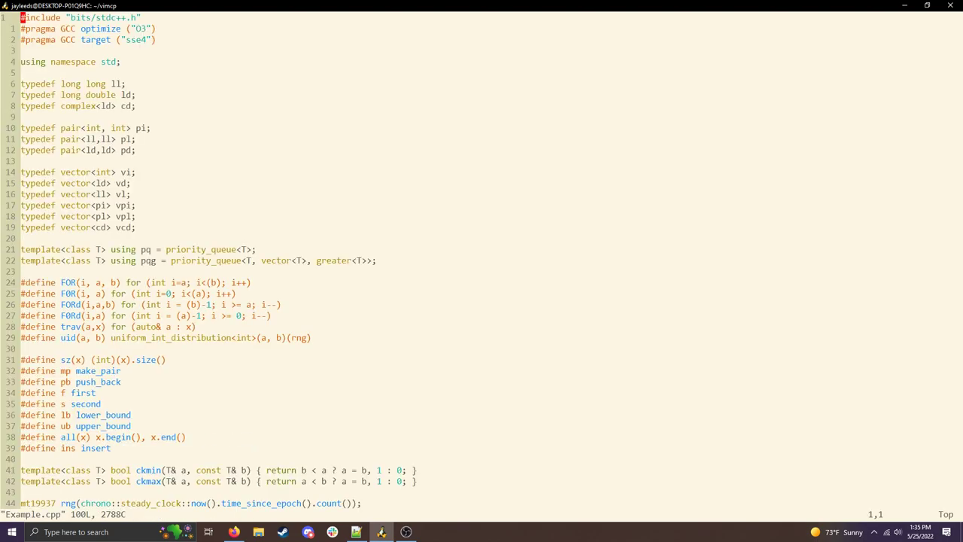
{"action": "key", "text": "shift+g"}
{"action": "key", "text": "k"}
{"action": "key", "text": "4k"}
{"action": "key", "text": "8k"}
{"action": "key", "text": "7k"}
{"action": "key", "text": "shift+v"}
{"action": "key", "text": "j"}
{"action": "key", "text": "Escape"}
{"action": "key", "text": "j"}
{"action": "key", "text": "i"}
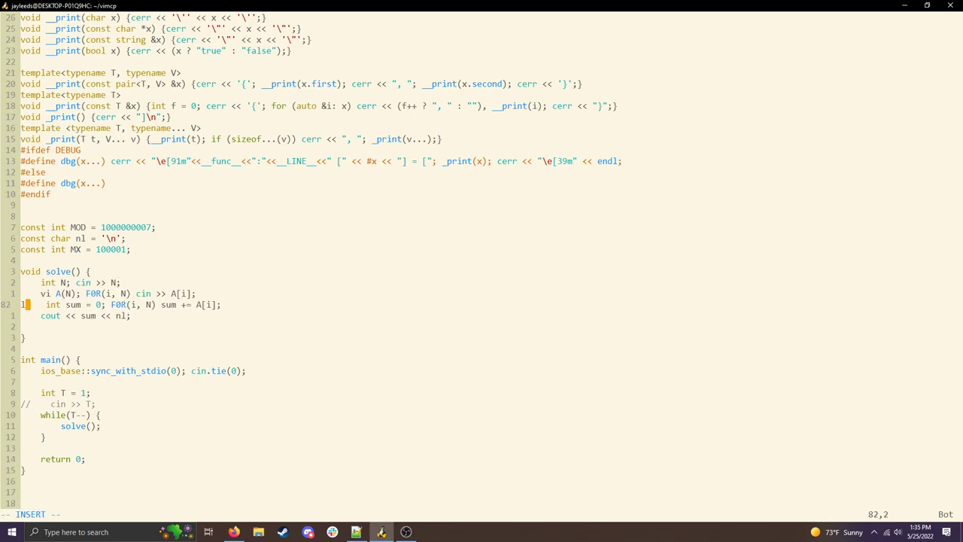
{"action": "key", "text": "Escape"}
{"action": "key", "text": "shift+4"}
{"action": "key", "text": "0"}
{"action": "key", "text": "shift+4"}
{"action": "type", "text": ":q"}
{"action": "key", "text": "Return"}
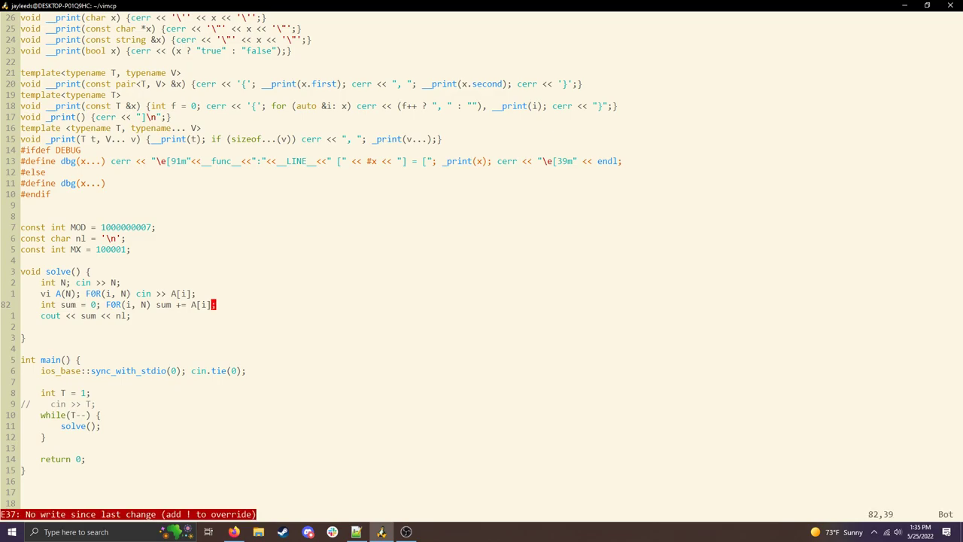
{"action": "type", "text": ":q!"}
Quit Vim discarding changes, reread the .vimrc paste, and move to the Debug.cpp tab
{"action": "key", "text": "Return"}
{"action": "key", "text": "alt+Tab"}
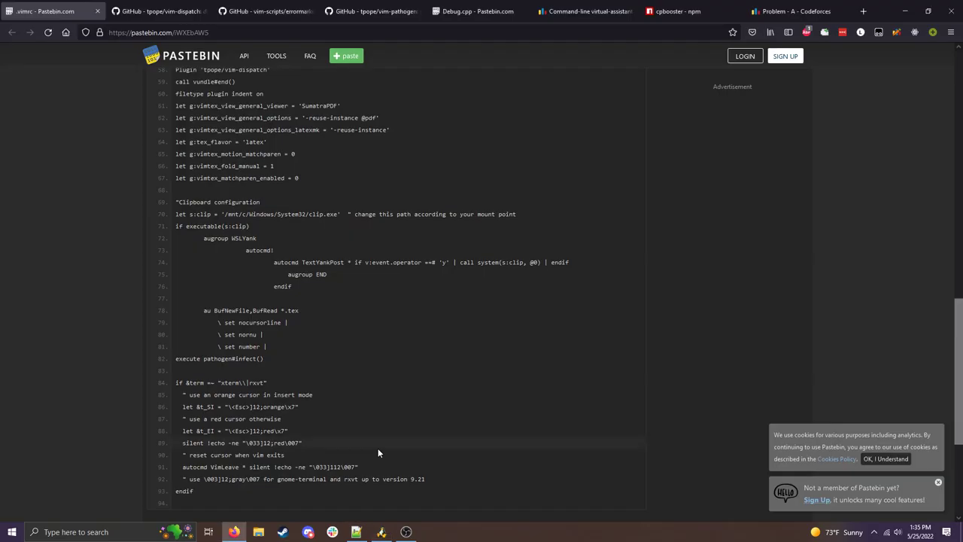
{"action": "scroll", "coordinate": [377, 448], "scroll_direction": "up", "scroll_amount": 5}
{"action": "scroll", "coordinate": [378, 448], "scroll_direction": "up", "scroll_amount": 3}
{"action": "scroll", "coordinate": [361, 448], "scroll_direction": "down", "scroll_amount": 3}
{"action": "scroll", "coordinate": [616, 433], "scroll_direction": "up", "scroll_amount": 3}
{"action": "scroll", "coordinate": [606, 448], "scroll_direction": "up", "scroll_amount": 2}
{"action": "scroll", "coordinate": [604, 447], "scroll_direction": "down", "scroll_amount": 1}
{"action": "scroll", "coordinate": [603, 453], "scroll_direction": "up", "scroll_amount": 1}
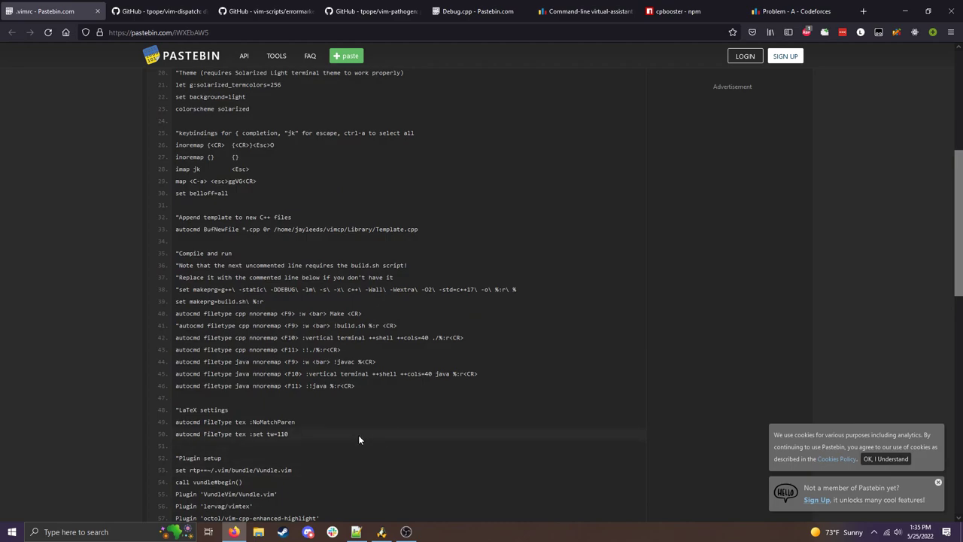
{"action": "scroll", "coordinate": [358, 434], "scroll_direction": "down", "scroll_amount": 2}
{"action": "scroll", "coordinate": [358, 435], "scroll_direction": "down", "scroll_amount": 3}
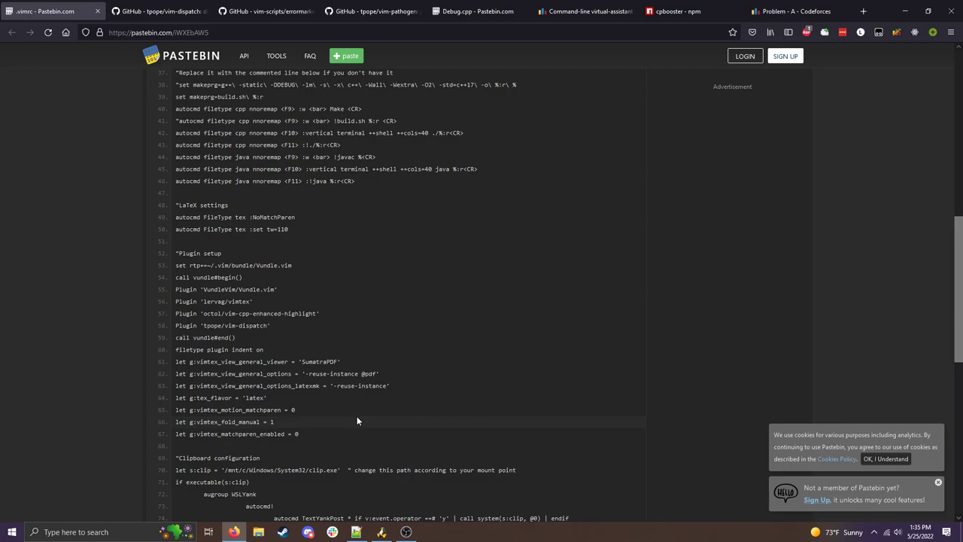
{"action": "scroll", "coordinate": [369, 403], "scroll_direction": "up", "scroll_amount": 6}
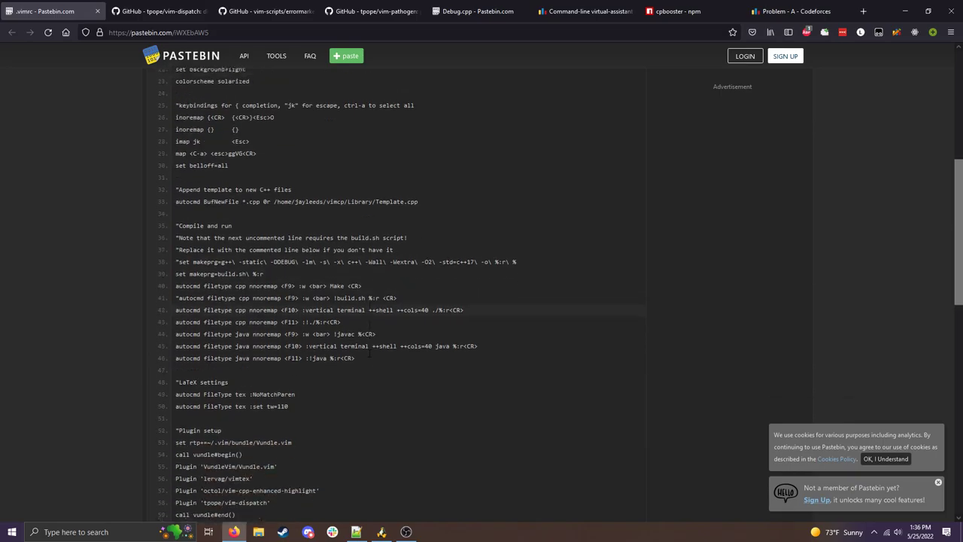
{"action": "scroll", "coordinate": [372, 342], "scroll_direction": "down", "scroll_amount": 3}
{"action": "left_click", "coordinate": [381, 532]}
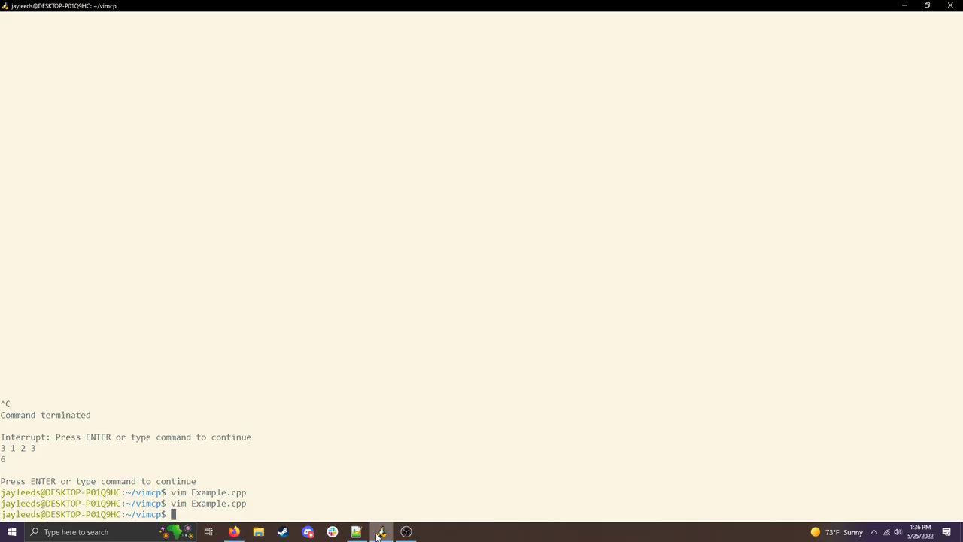
{"action": "left_click", "coordinate": [380, 533]}
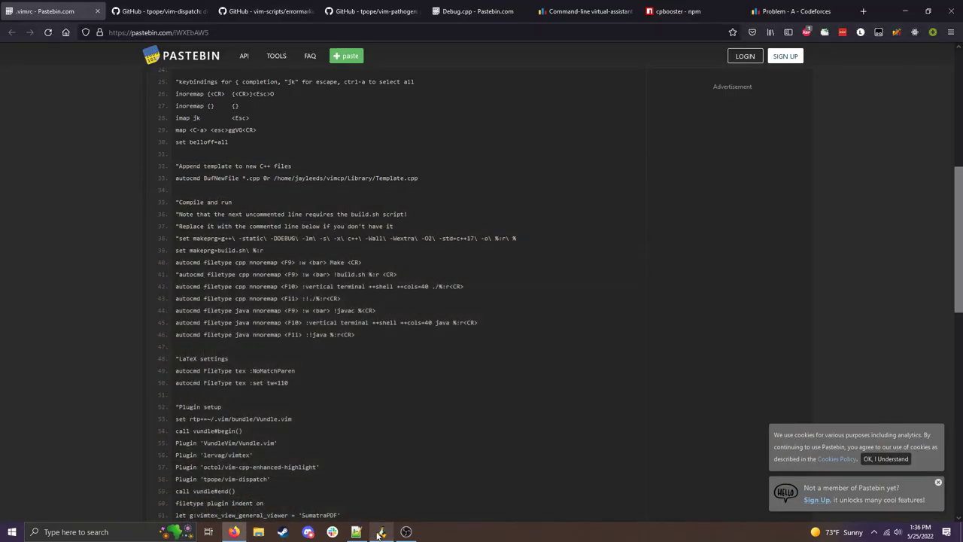
{"action": "scroll", "coordinate": [340, 412], "scroll_direction": "down", "scroll_amount": 3}
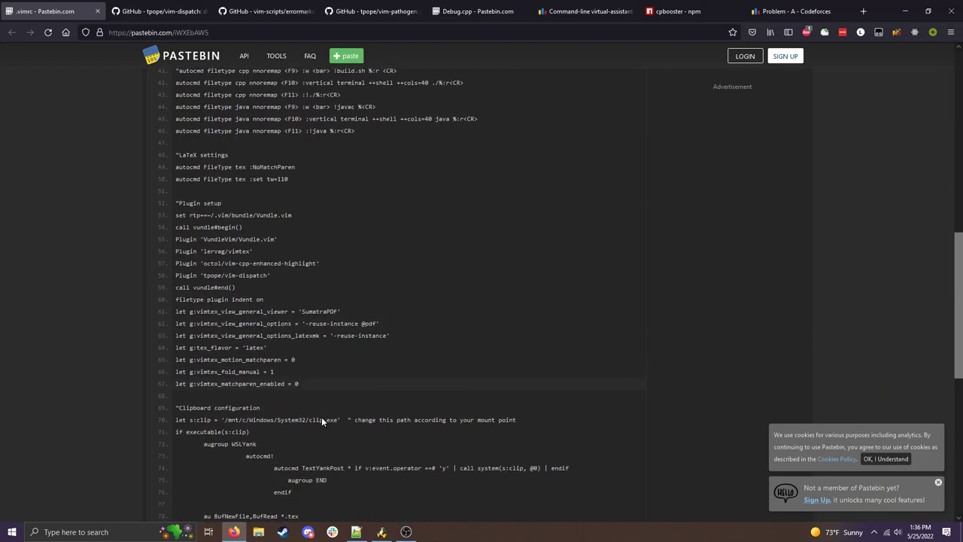
{"action": "scroll", "coordinate": [321, 417], "scroll_direction": "down", "scroll_amount": 2}
{"action": "scroll", "coordinate": [317, 426], "scroll_direction": "down", "scroll_amount": 2}
{"action": "mouse_move", "coordinate": [271, 399]}
{"action": "left_mouse_down"}
{"action": "mouse_move", "coordinate": [170, 285]}
{"action": "mouse_move", "coordinate": [174, 265]}
{"action": "left_mouse_up"}
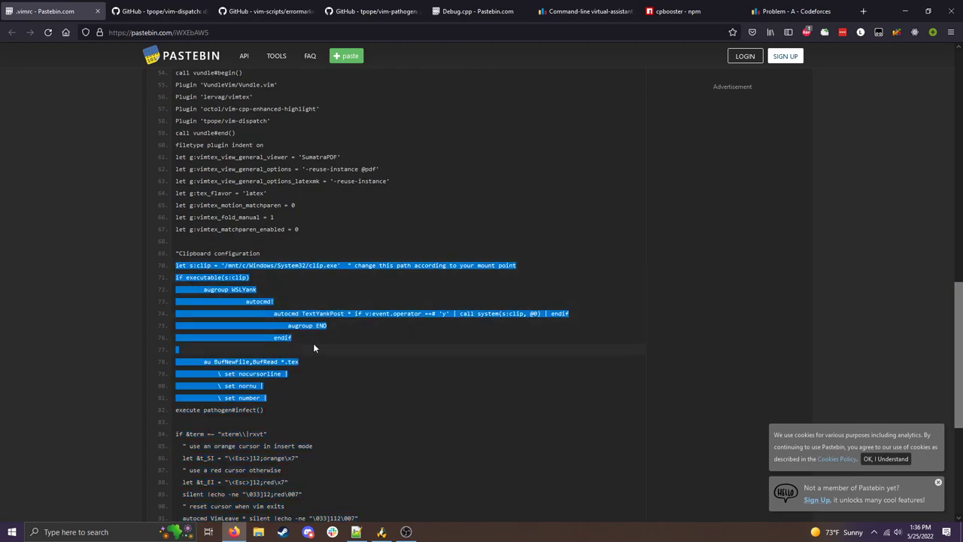
{"action": "left_click", "coordinate": [299, 399]}
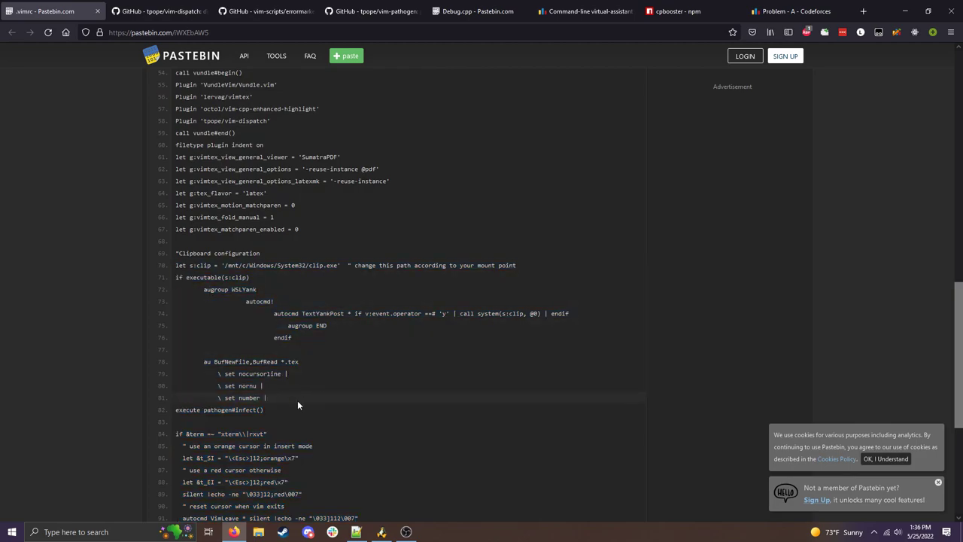
{"action": "scroll", "coordinate": [297, 404], "scroll_direction": "up", "scroll_amount": 3}
{"action": "scroll", "coordinate": [300, 403], "scroll_direction": "up", "scroll_amount": 3}
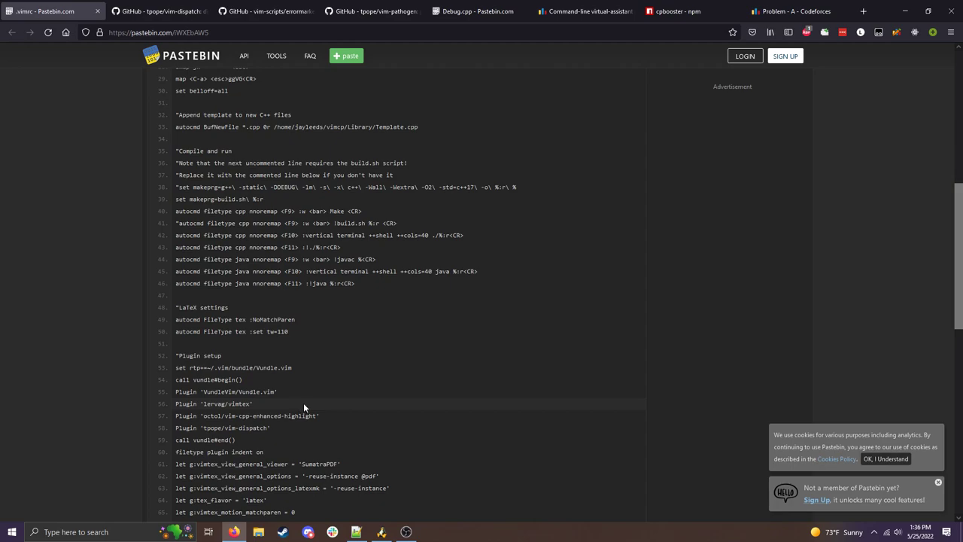
{"action": "left_click", "coordinate": [467, 11]}
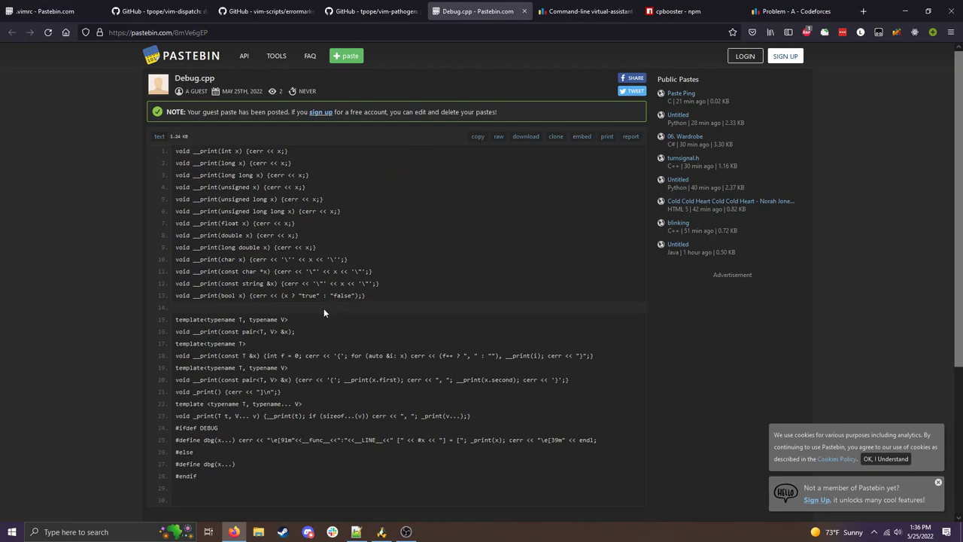
Highlight the Debug.cpp helper code, then reopen Example.cpp and go to solve()'s sum line
{"action": "left_click_drag", "start_coordinate": [213, 482], "coordinate": [172, 154]}
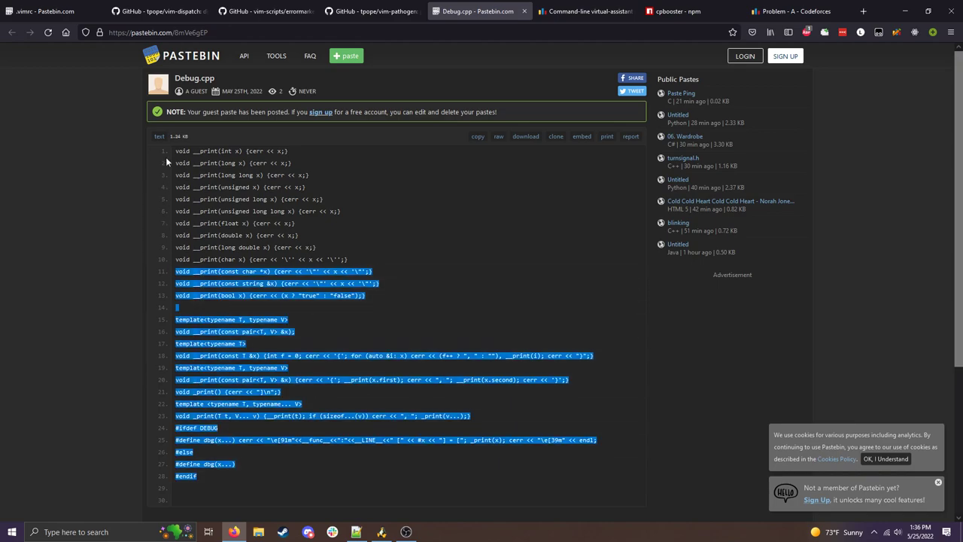
{"action": "left_click", "coordinate": [225, 223]}
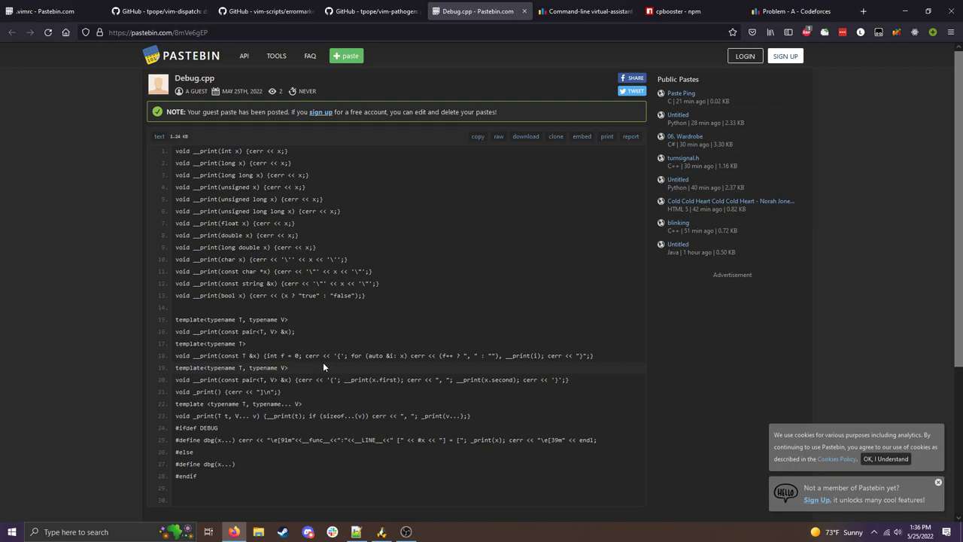
{"action": "left_click", "coordinate": [380, 532]}
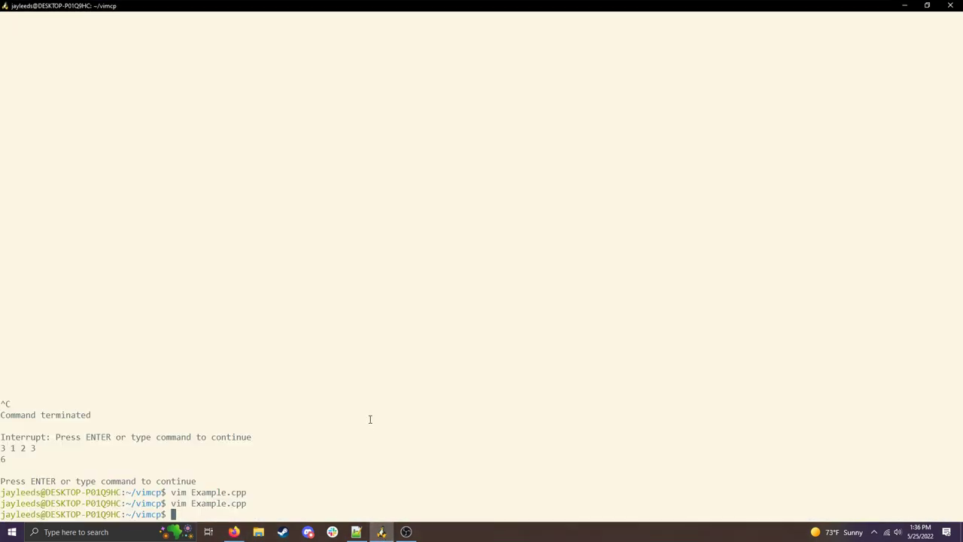
{"action": "key", "text": "Up"}
{"action": "key", "text": "Return"}
{"action": "key", "text": "shift+g"}
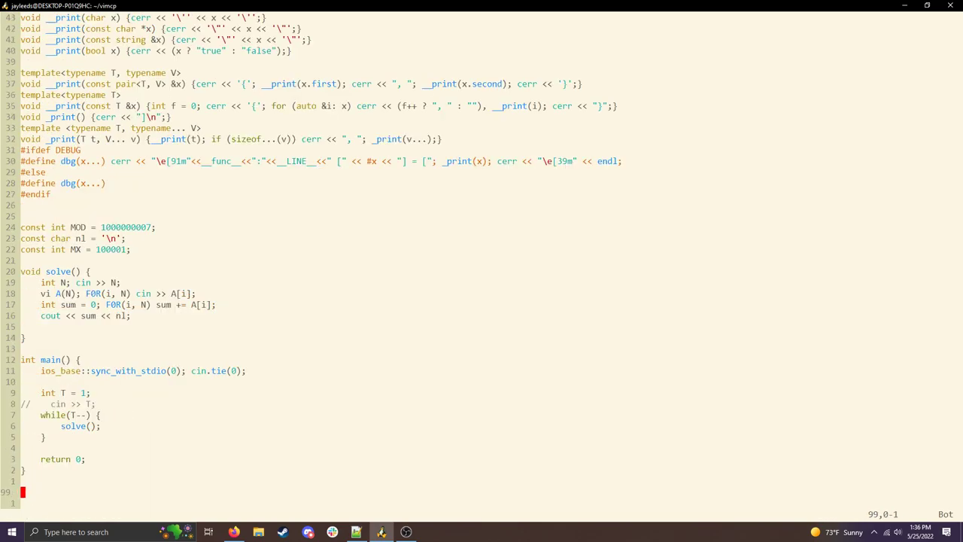
{"action": "key", "text": "k"}
{"action": "key", "text": "k"}
{"action": "key", "text": "k"}
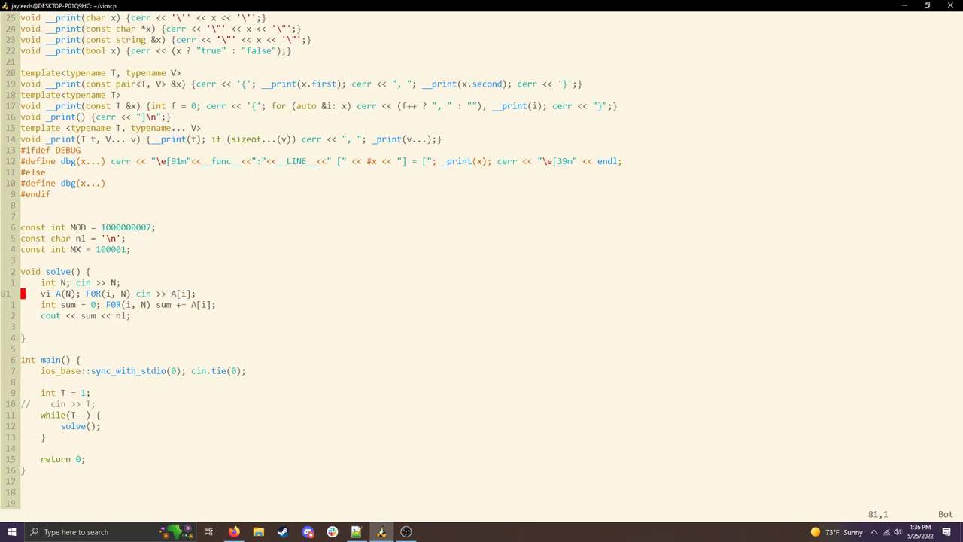
{"action": "key", "text": "j"}
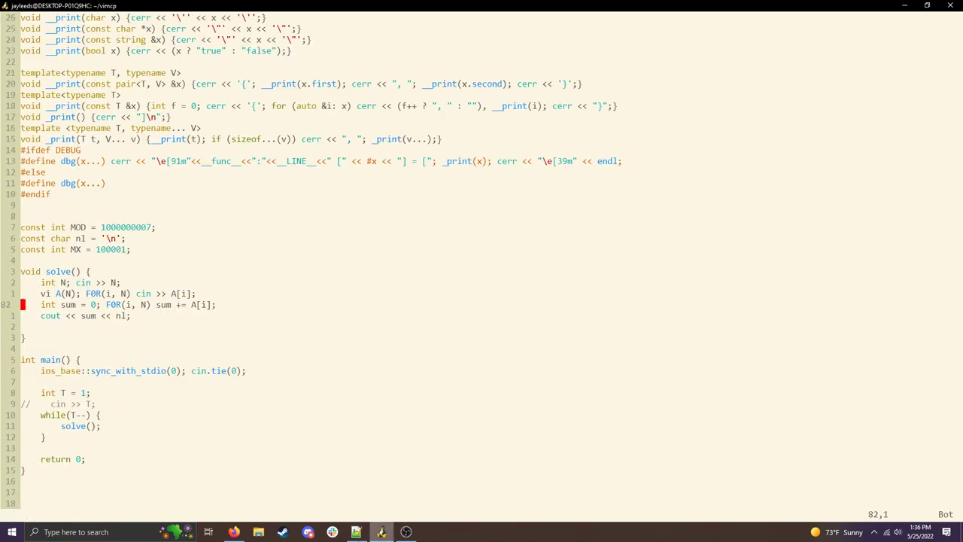
Compare Debug.cpp's basic-type and bool print helpers (lines 1–13) with Example.cpp
{"action": "key", "text": "alt+Tab"}
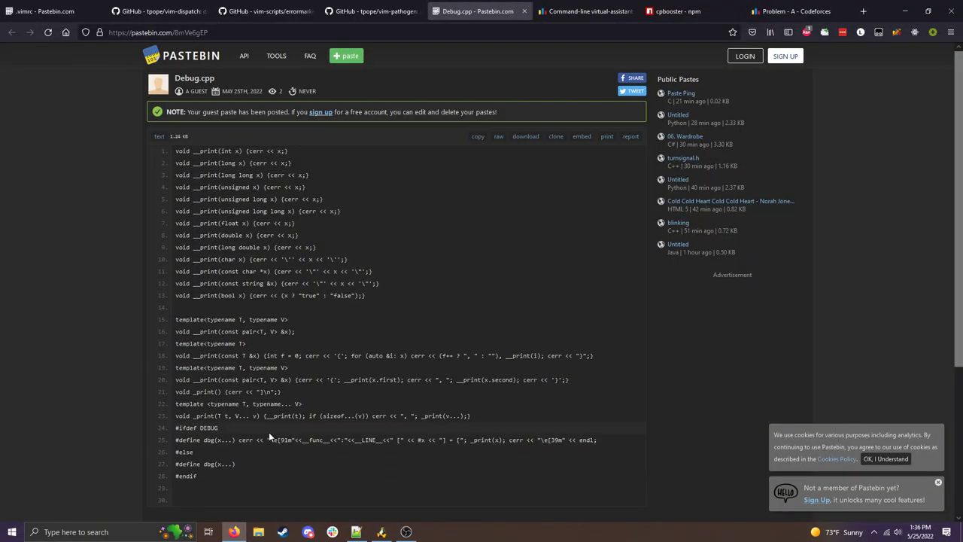
{"action": "left_click_drag", "start_coordinate": [370, 297], "coordinate": [170, 149]}
{"action": "left_click", "coordinate": [170, 150]}
{"action": "left_click", "coordinate": [381, 532]}
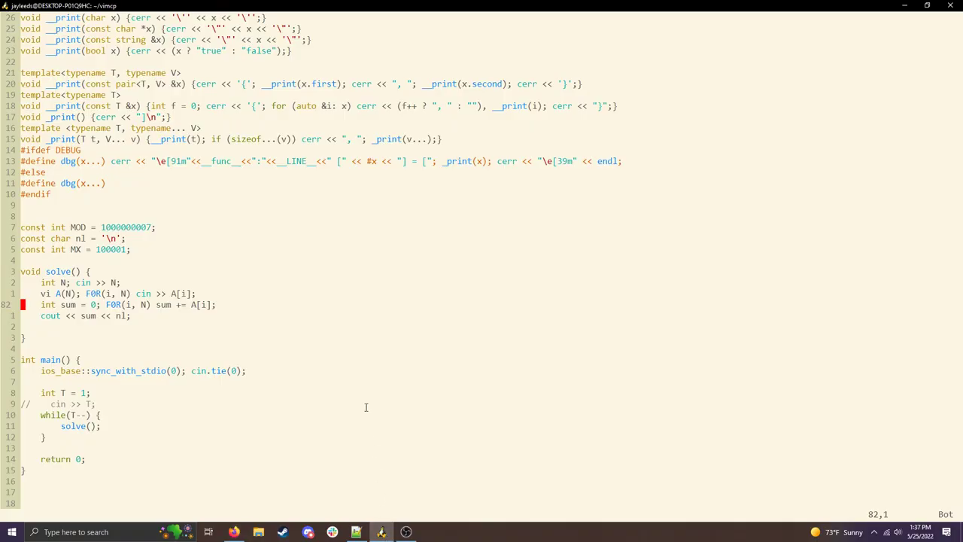
{"action": "left_click", "coordinate": [381, 532]}
{"action": "left_click_drag", "start_coordinate": [367, 296], "coordinate": [176, 295]}
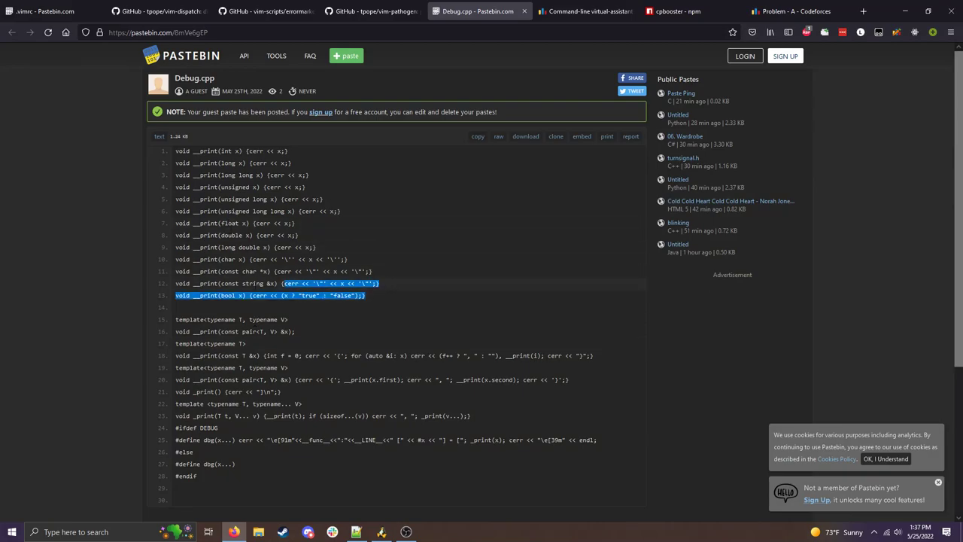
{"action": "left_click", "coordinate": [176, 295]}
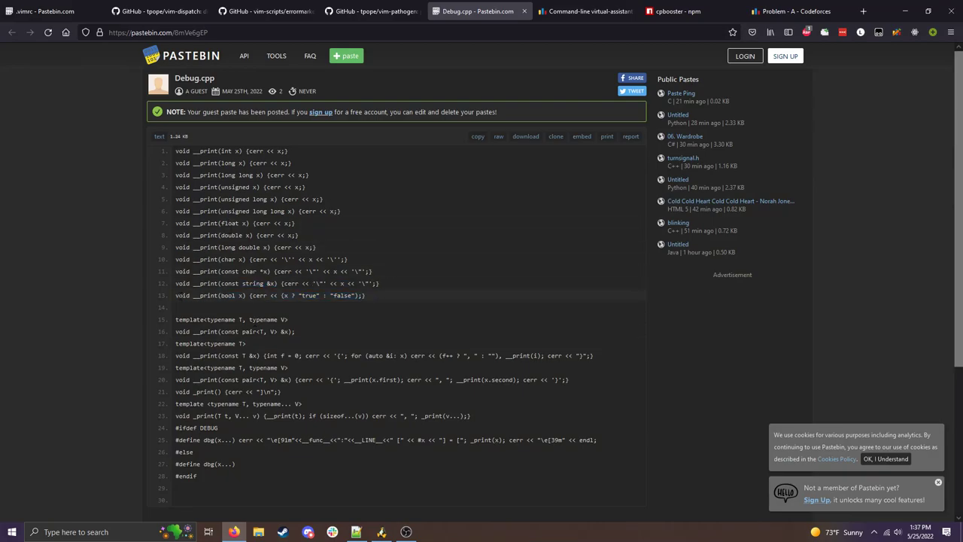
{"action": "left_click", "coordinate": [381, 532]}
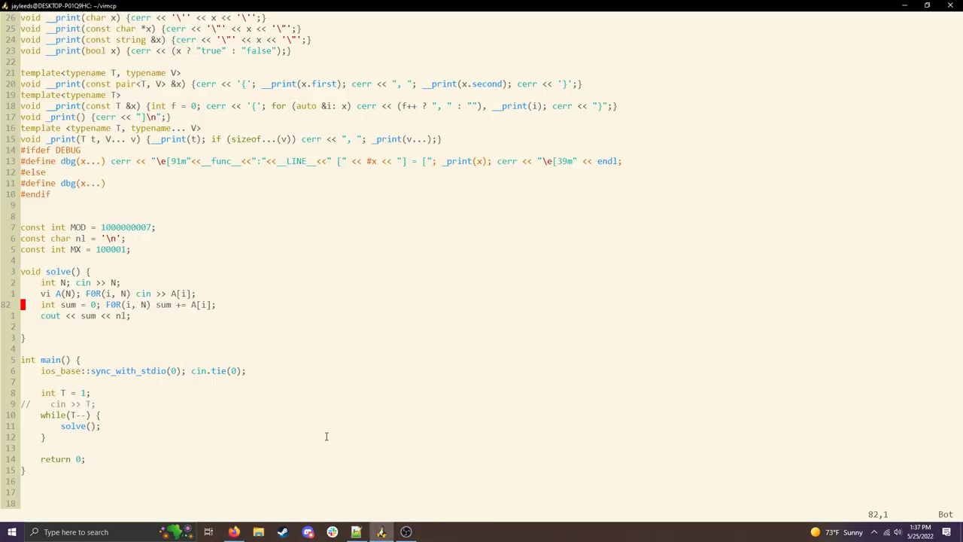
{"action": "type", "text": "odbg(A"}
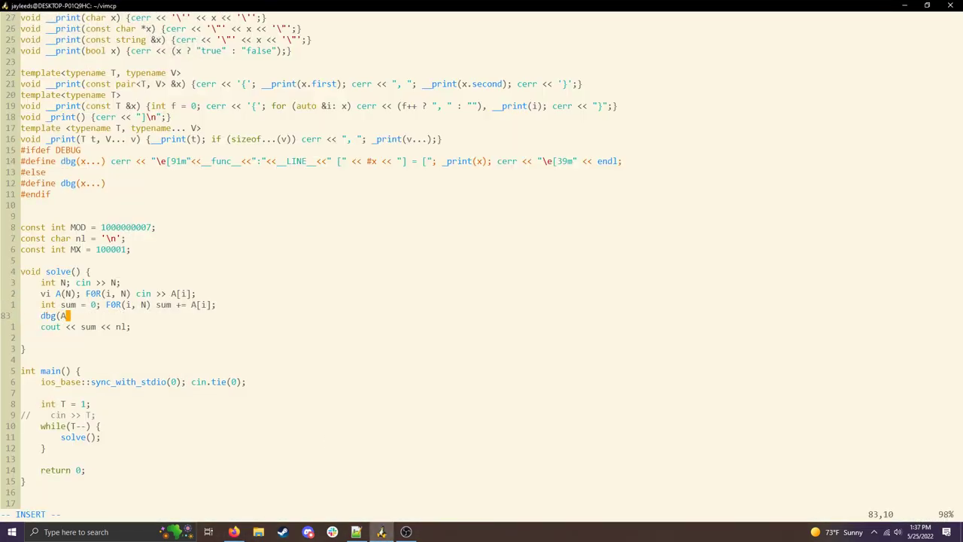
{"action": "type", "text": ");"}
Add a dbg(A) line, then build and run with input 3 and 1 2 3
{"action": "key", "text": "Escape"}
{"action": "key", "text": "F9"}
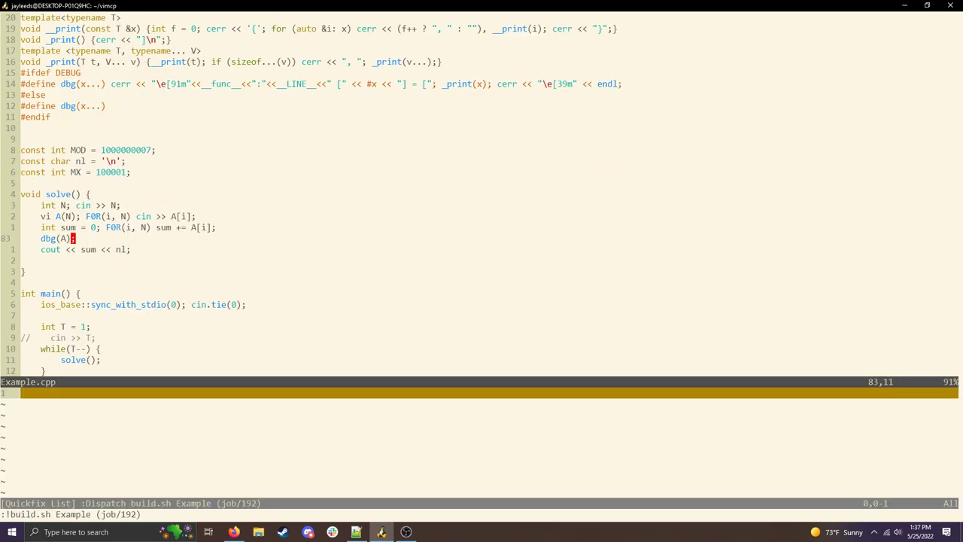
{"action": "key", "text": "F10"}
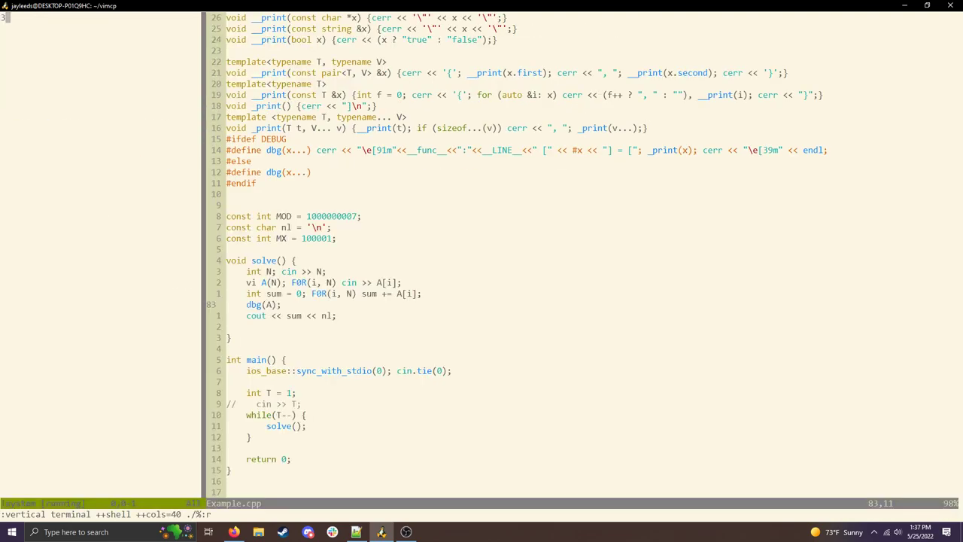
{"action": "type", "text": "3 1 2 3"}
Inspect the printed [A] = [{1, 2, 3}] debug output, then close the output pane
{"action": "key", "text": "k"}
{"action": "key", "text": "k"}
{"action": "key", "text": "V"}
{"action": "key", "text": "Escape"}
{"action": "key", "text": "0"}
{"action": "key", "text": "w"}
{"action": "key", "text": "w"}
{"action": "key", "text": "w"}
{"action": "key", "text": "w"}
{"action": "key", "text": "w"}
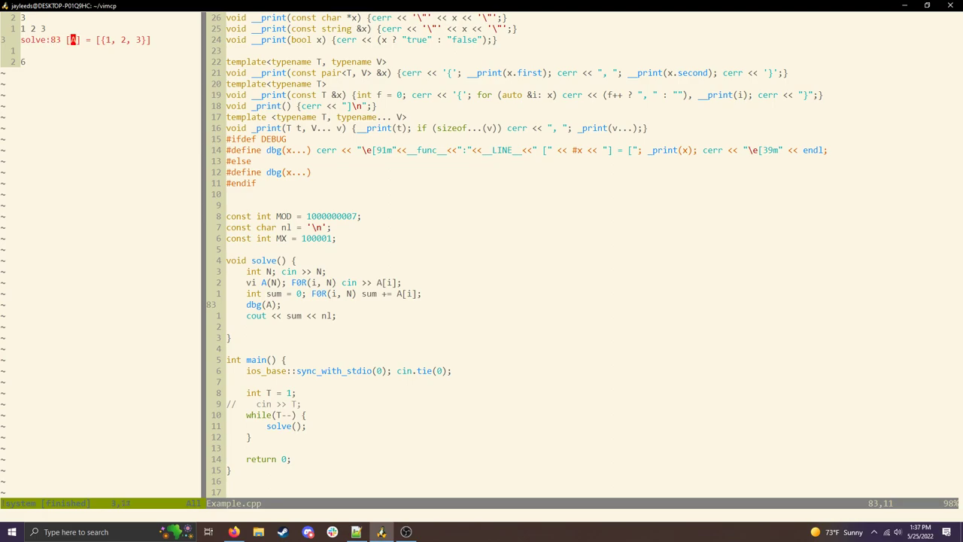
{"action": "key", "text": "ctrl+w"}
{"action": "type", "text": "qi, N"}
Change the line to dbg(A, N), save, rebuild and run with input 3 1 2 3
{"action": "key", "text": "Escape"}
{"action": "key", "text": "colon"}
{"action": "key", "text": "w"}
{"action": "key", "text": "Return"}
{"action": "key", "text": "F9"}
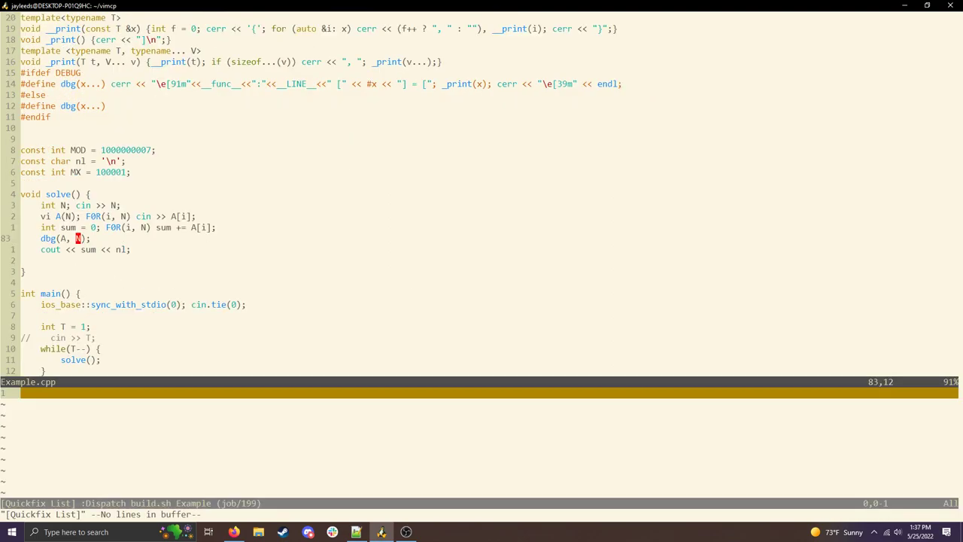
{"action": "key", "text": "F10"}
{"action": "type", "text": "3 1 2 3"}
{"action": "key", "text": "Return"}
Inspect the [A, N] = [{1, 2, 3}, 3] output, then close the output pane with :q
{"action": "key", "text": "k"}
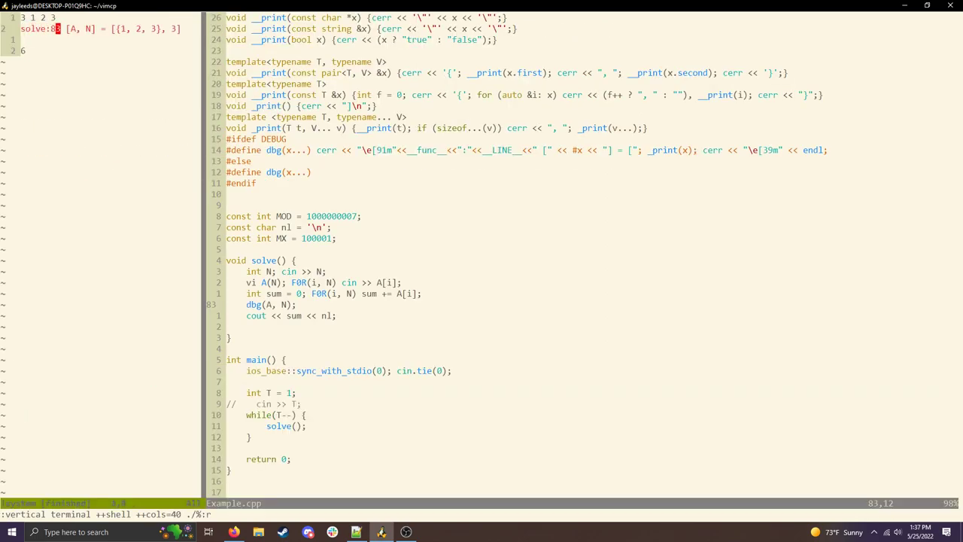
{"action": "key", "text": "w"}
{"action": "key", "text": "w"}
{"action": "key", "text": "w"}
{"action": "key", "text": "v"}
{"action": "key", "text": "e"}
{"action": "key", "text": "e"}
{"action": "key", "text": "e"}
{"action": "key", "text": "Escape"}
{"action": "key", "text": "l"}
{"action": "key", "text": "l"}
{"action": "key", "text": "colon"}
{"action": "type", "text": "q"}
{"action": "key", "text": "Return"}
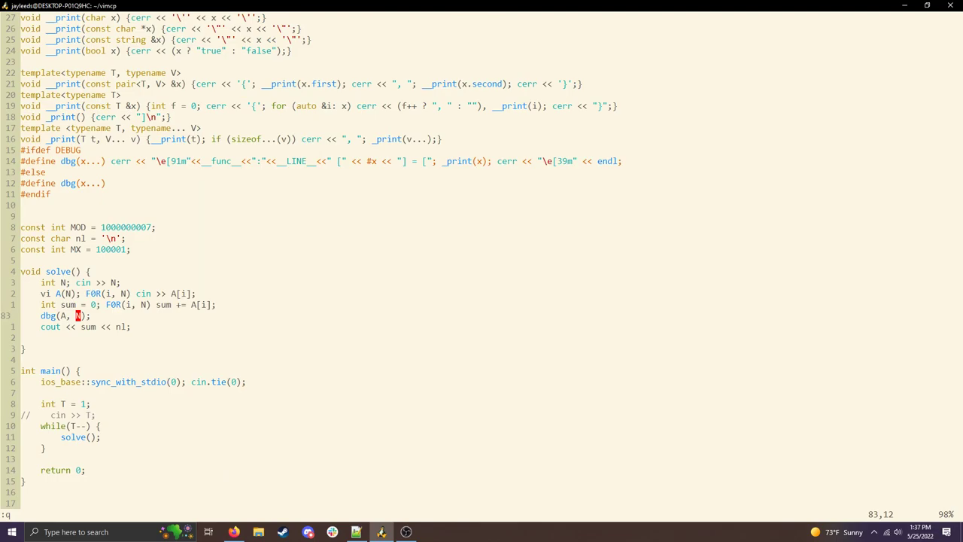
{"action": "type", "text": "jo//-DD"}
{"action": "type", "text": "EBUG"}
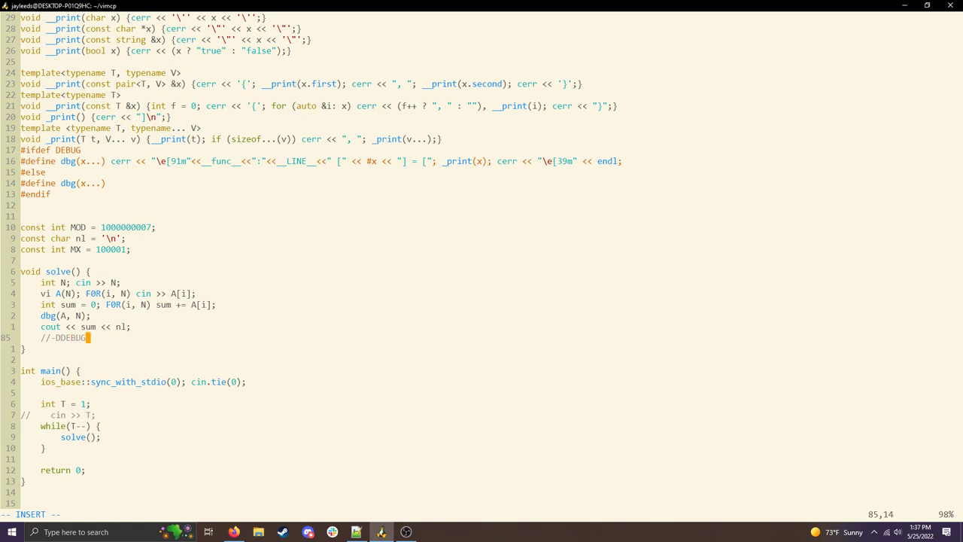
Finish the DEBUG flag comment and briefly highlight the #ifdef DEBUG lines
{"action": "key", "text": "Escape"}
{"action": "key", "text": "k"}
{"action": "key", "text": "0"}
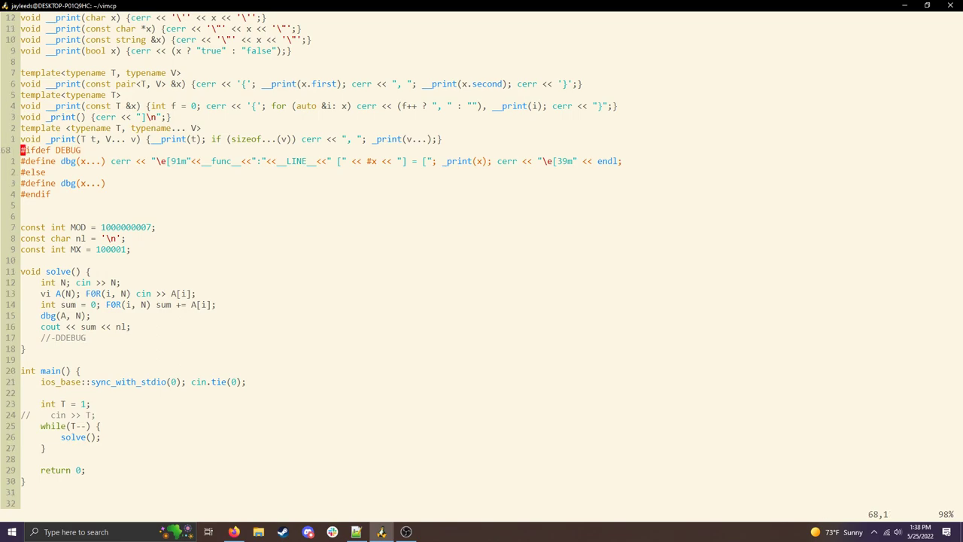
{"action": "key", "text": "V"}
{"action": "key", "text": "j"}
{"action": "key", "text": "Escape"}
{"action": "key", "text": "j"}
{"action": "key", "text": "j"}
Delete the //-DDEBUG comment line
{"action": "key", "text": "j"}
{"action": "key", "text": "1"}
{"action": "key", "text": "2"}
{"action": "key", "text": "j"}
{"action": "key", "text": "d"}
{"action": "key", "text": "d"}
{"action": "key", "text": "k"}
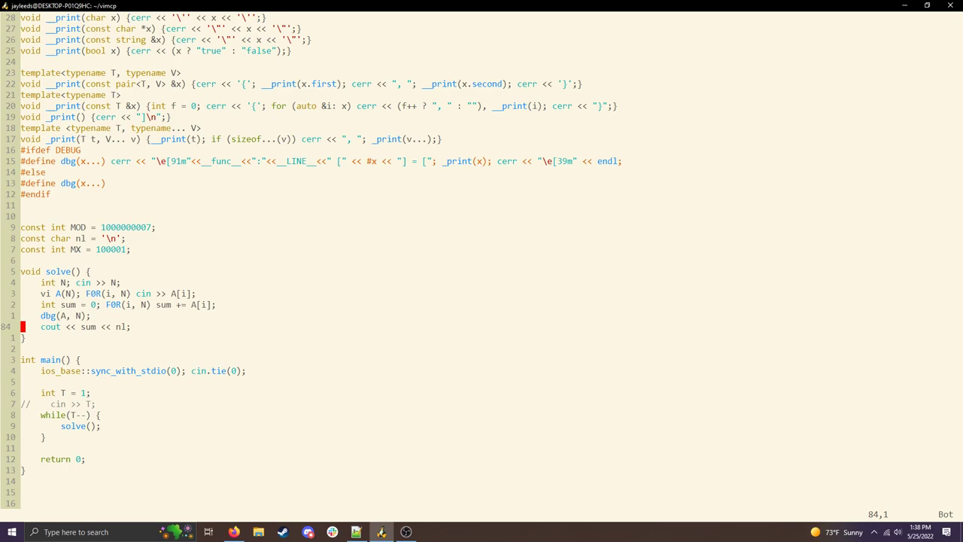
Review the empty dbg macro and #else line, then insert a tab on the dbg(A, N) call
{"action": "key", "text": "1"}
{"action": "key", "text": "3"}
{"action": "key", "text": "k"}
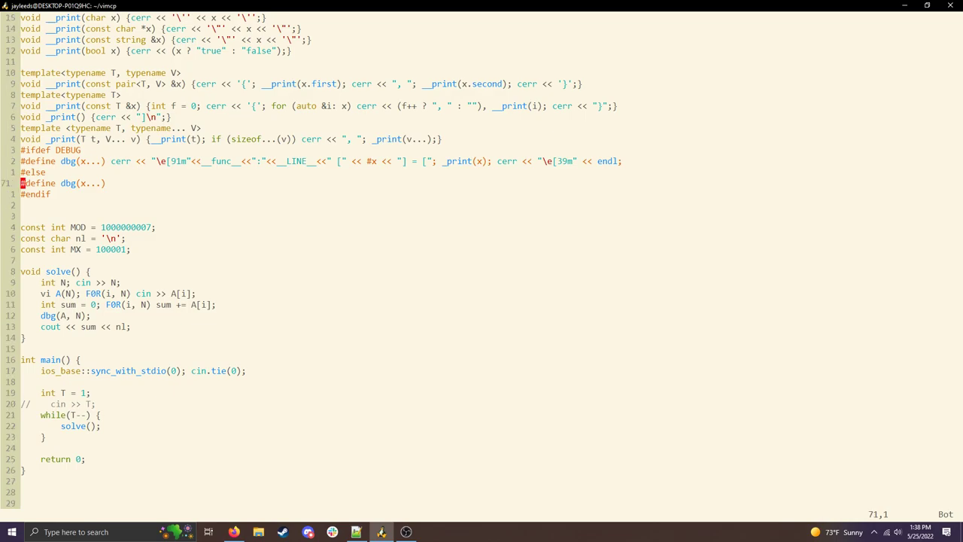
{"action": "key", "text": "k"}
{"action": "key", "text": "1"}
{"action": "key", "text": "3"}
{"action": "key", "text": "j"}
{"action": "key", "text": "i"}
{"action": "key", "text": "Tab"}
{"action": "key", "text": "Escape"}
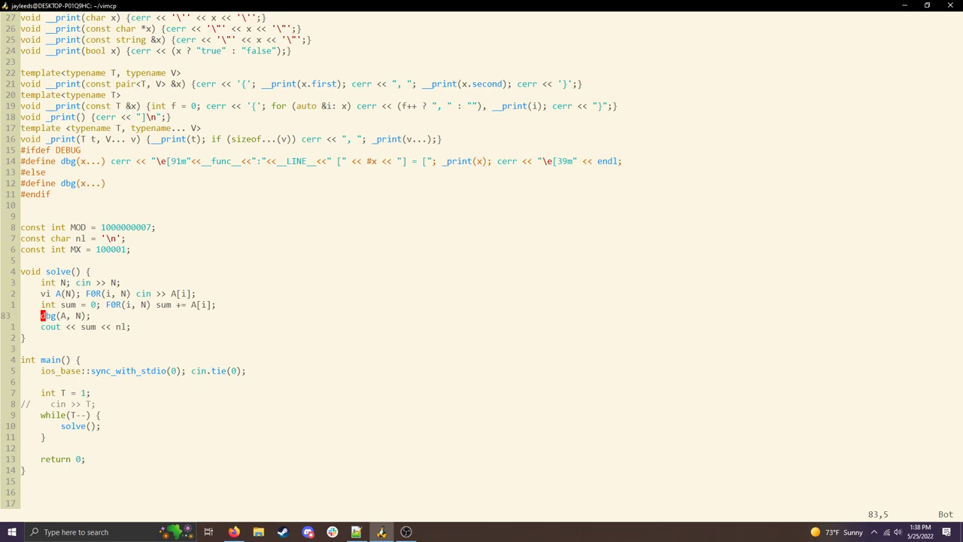
Move up to the pair printing helper and try quitting, hitting E37
{"action": "key", "text": "k"}
{"action": "key", "text": "2"}
{"action": "key", "text": "0"}
{"action": "key", "text": "k"}
{"action": "key", "text": "z"}
{"action": "key", "text": "z"}
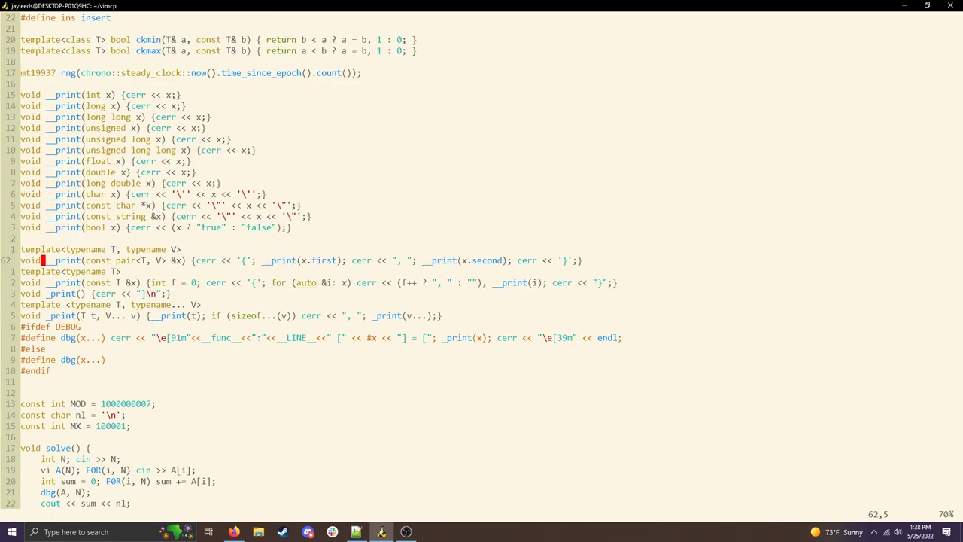
{"action": "type", "text": ":q"}
{"action": "key", "text": "Return"}
{"action": "type", "text": ":q!"}
Quit Vim discarding changes, then view the Debug.cpp paste and the virtual-assistant blog post
{"action": "key", "text": "Return"}
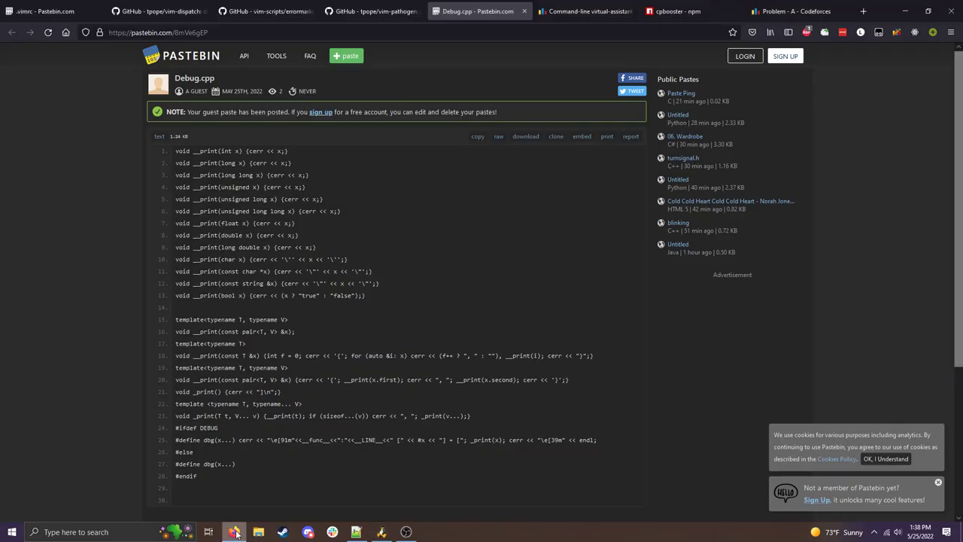
{"action": "left_click", "coordinate": [234, 532]}
{"action": "left_click", "coordinate": [587, 11]}
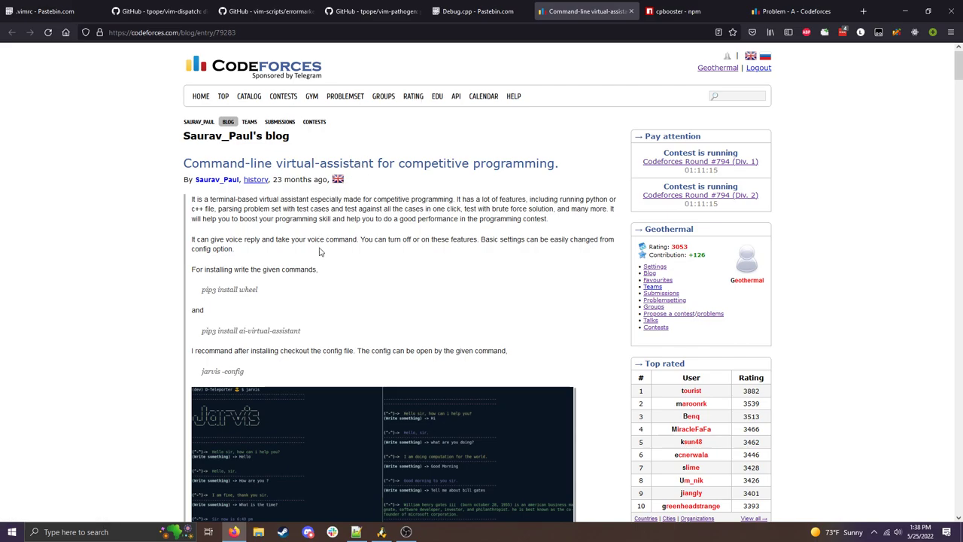
{"action": "left_click", "coordinate": [380, 532]}
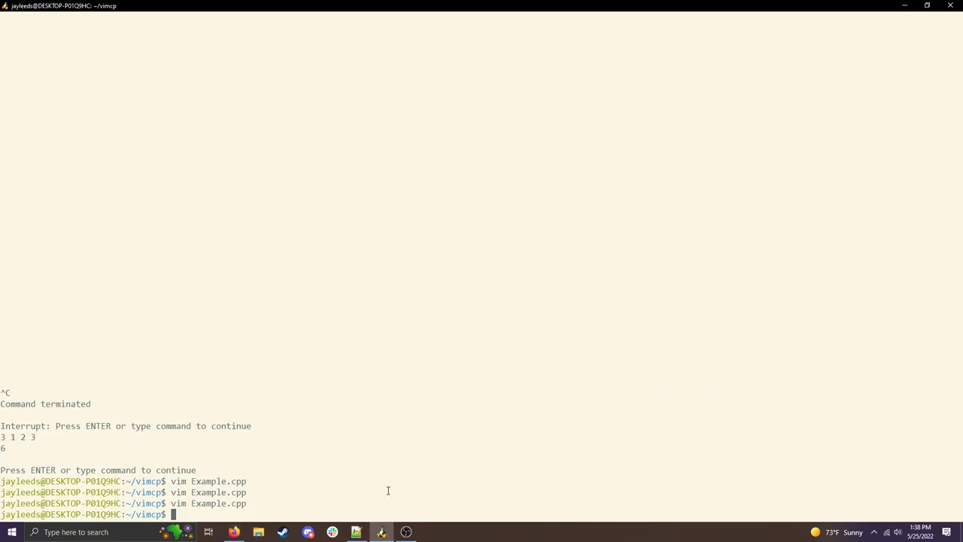
{"action": "left_click", "coordinate": [234, 532]}
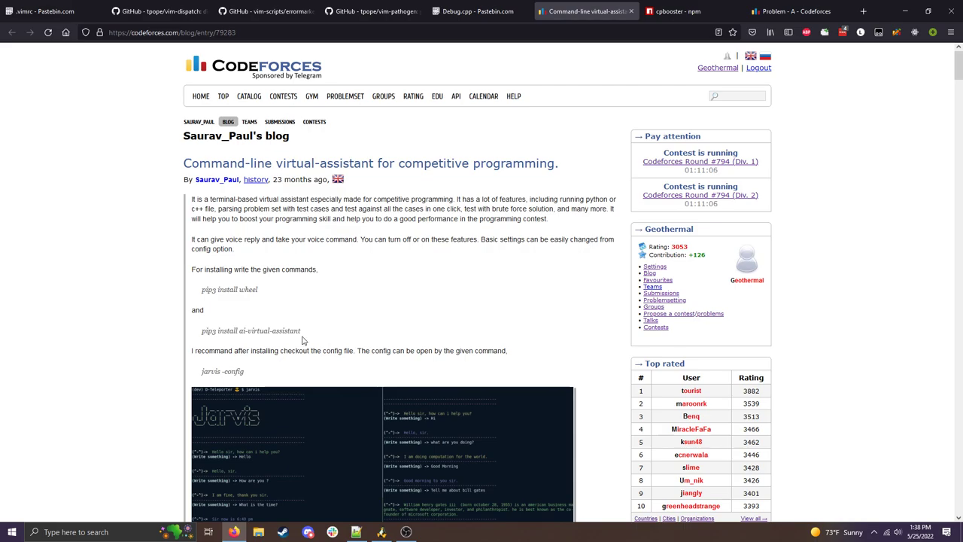
Glance at the cpbooster npm page and return to the Codeforces virtual-assistant post
{"action": "left_click", "coordinate": [677, 11]}
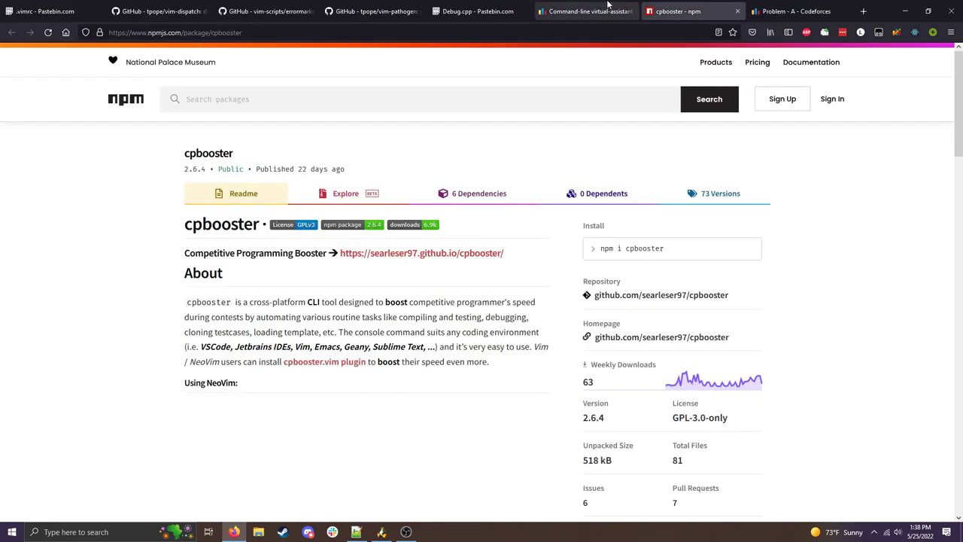
{"action": "left_click", "coordinate": [587, 11]}
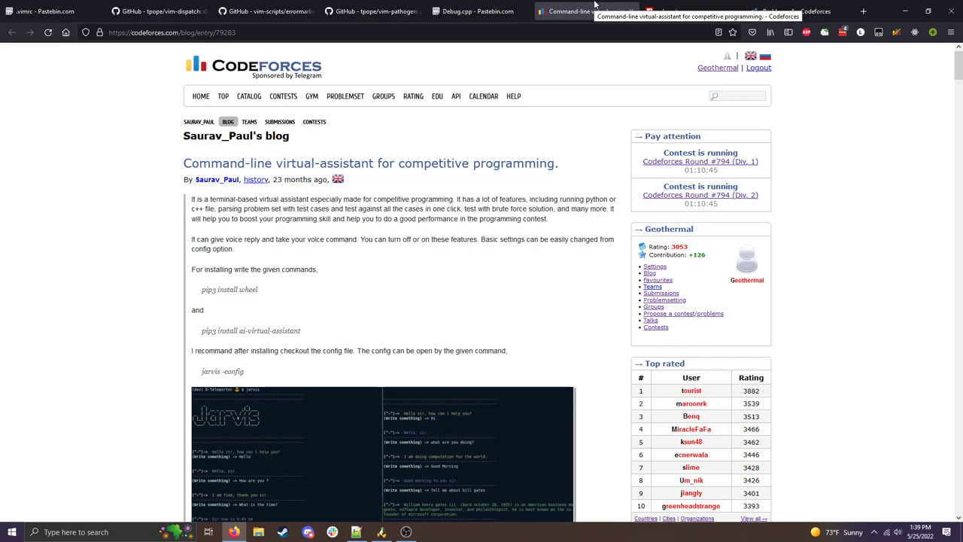
{"action": "key", "text": "ctrl+Tab"}
{"action": "key", "text": "ctrl+shift+Tab"}
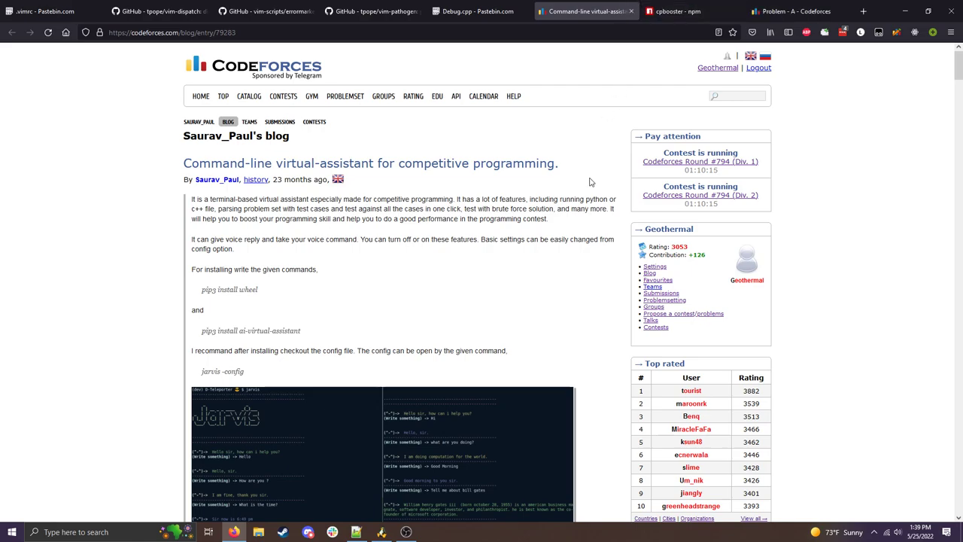
Read the blog post's features and parsing sections, then switch to the cpbooster npm page
{"action": "left_click_drag", "start_coordinate": [188, 197], "coordinate": [585, 237]}
{"action": "left_click", "coordinate": [585, 236]}
{"action": "scroll", "coordinate": [459, 206], "scroll_direction": "down", "scroll_amount": 2}
{"action": "scroll", "coordinate": [429, 199], "scroll_direction": "up", "scroll_amount": 1}
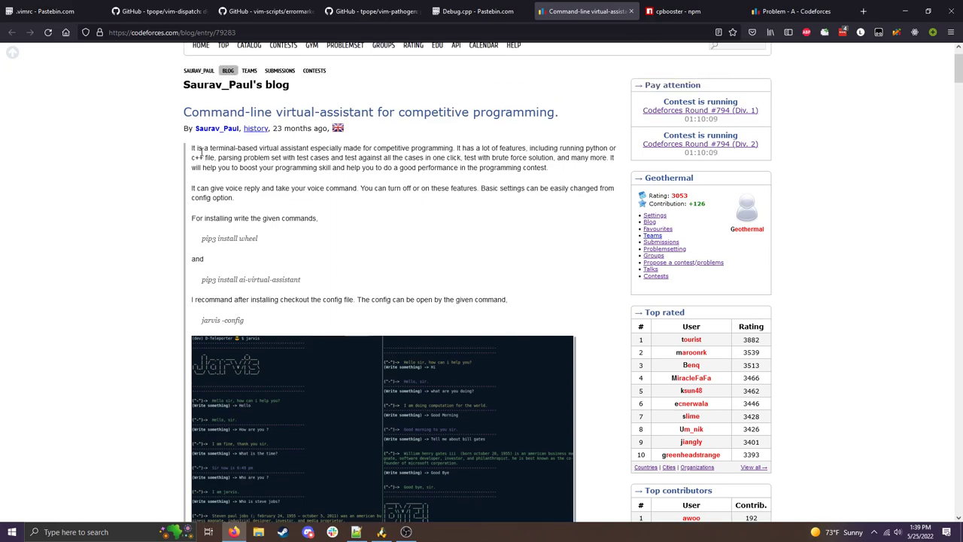
{"action": "scroll", "coordinate": [181, 157], "scroll_direction": "down", "scroll_amount": 1}
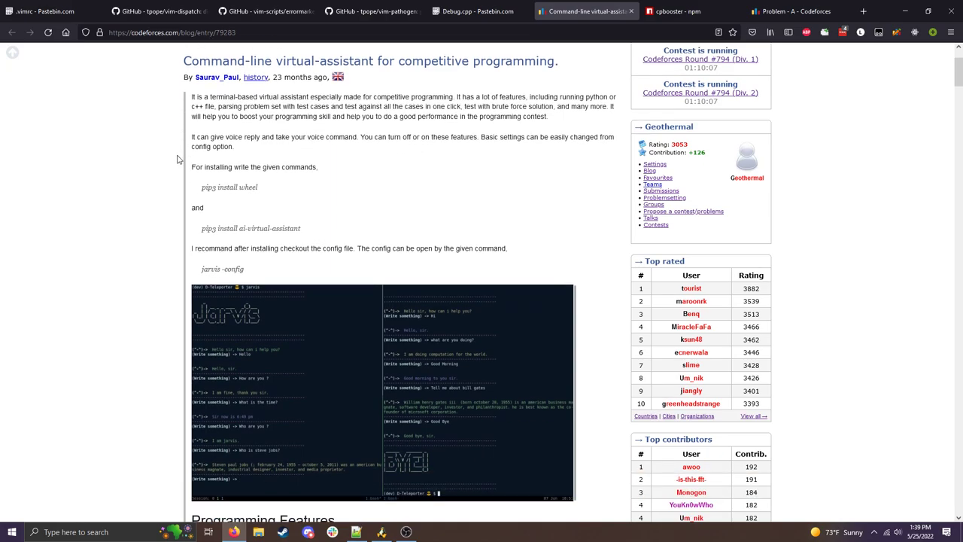
{"action": "scroll", "coordinate": [178, 159], "scroll_direction": "down", "scroll_amount": 1}
{"action": "scroll", "coordinate": [178, 159], "scroll_direction": "down", "scroll_amount": 2}
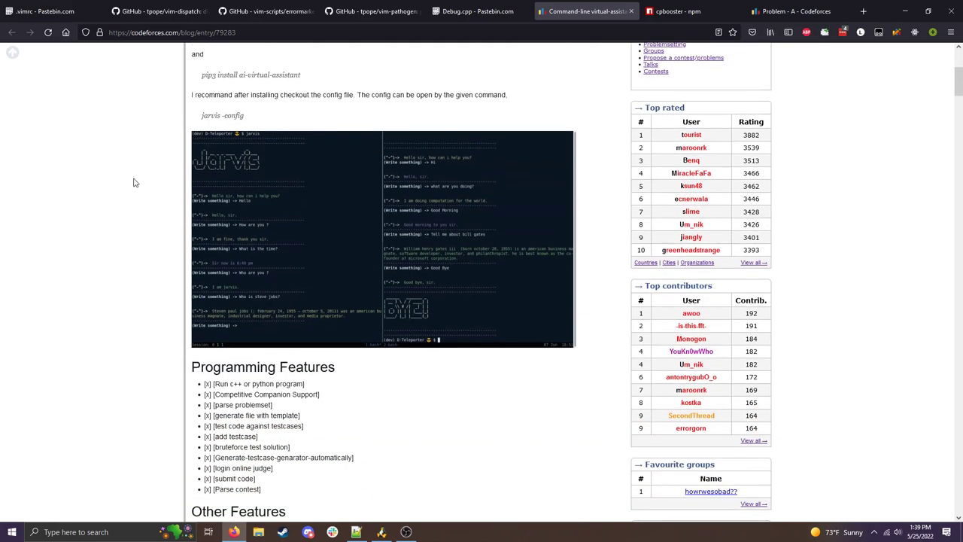
{"action": "scroll", "coordinate": [129, 194], "scroll_direction": "down", "scroll_amount": 1}
{"action": "scroll", "coordinate": [128, 193], "scroll_direction": "down", "scroll_amount": 1}
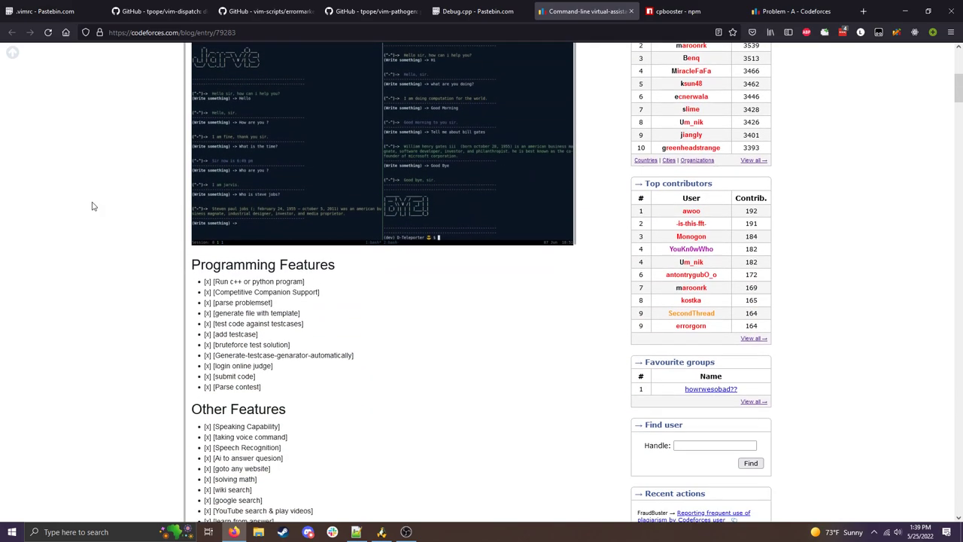
{"action": "scroll", "coordinate": [94, 206], "scroll_direction": "down", "scroll_amount": 1}
{"action": "scroll", "coordinate": [94, 206], "scroll_direction": "down", "scroll_amount": 1}
{"action": "scroll", "coordinate": [94, 206], "scroll_direction": "down", "scroll_amount": 1}
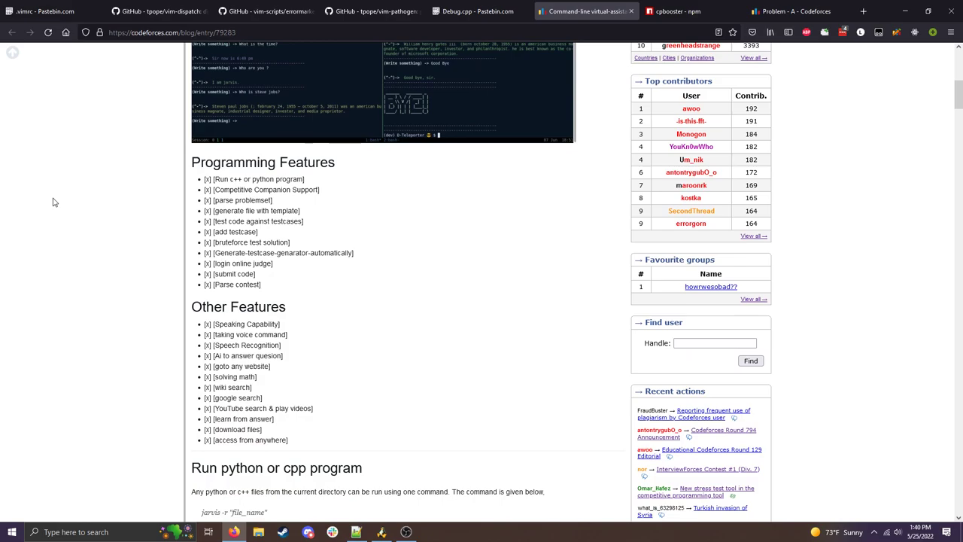
{"action": "scroll", "coordinate": [53, 204], "scroll_direction": "down", "scroll_amount": 2}
{"action": "scroll", "coordinate": [56, 188], "scroll_direction": "down", "scroll_amount": 2}
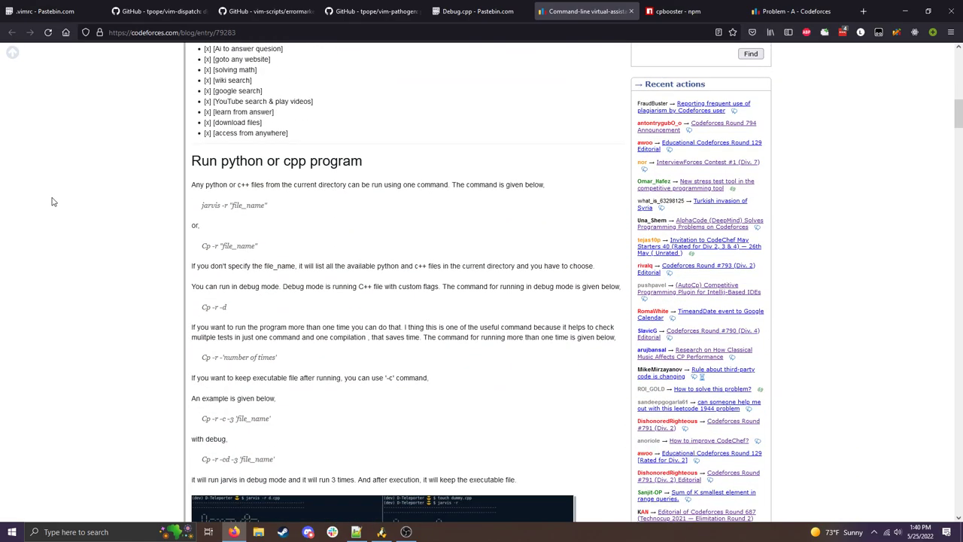
{"action": "scroll", "coordinate": [53, 201], "scroll_direction": "down", "scroll_amount": 3}
{"action": "scroll", "coordinate": [38, 201], "scroll_direction": "down", "scroll_amount": 3}
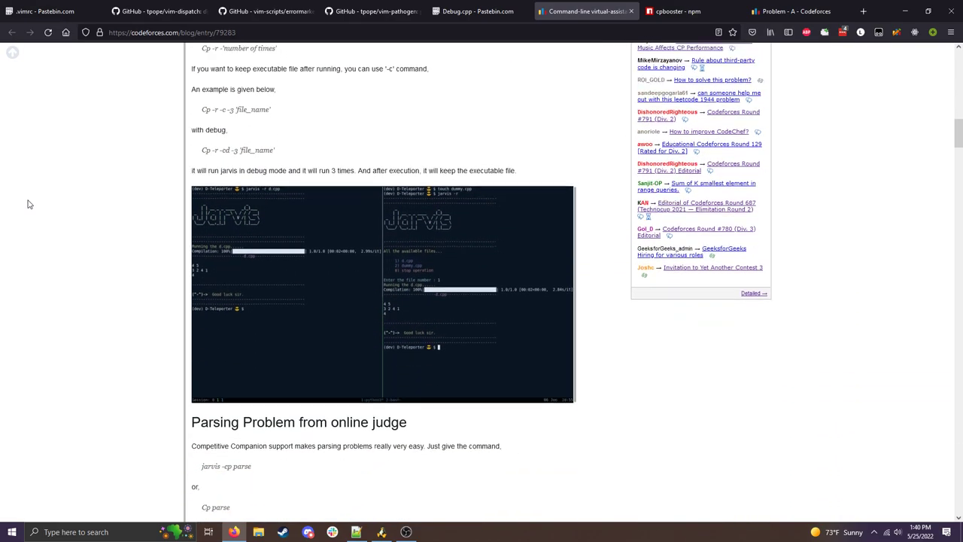
{"action": "scroll", "coordinate": [28, 204], "scroll_direction": "down", "scroll_amount": 3}
{"action": "scroll", "coordinate": [121, 233], "scroll_direction": "down", "scroll_amount": 3}
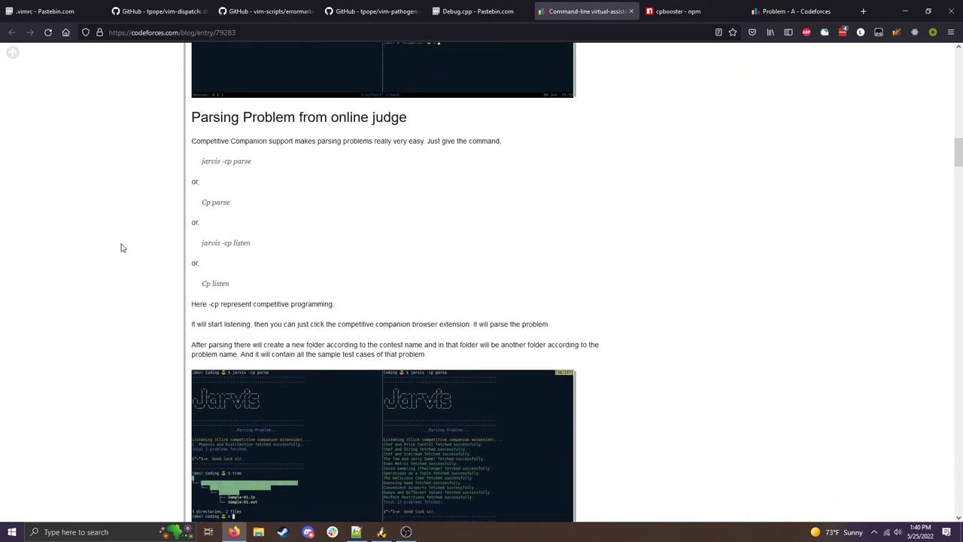
{"action": "key", "text": "Home"}
{"action": "scroll", "coordinate": [122, 247], "scroll_direction": "down", "scroll_amount": 2}
{"action": "scroll", "coordinate": [122, 247], "scroll_direction": "down", "scroll_amount": 3}
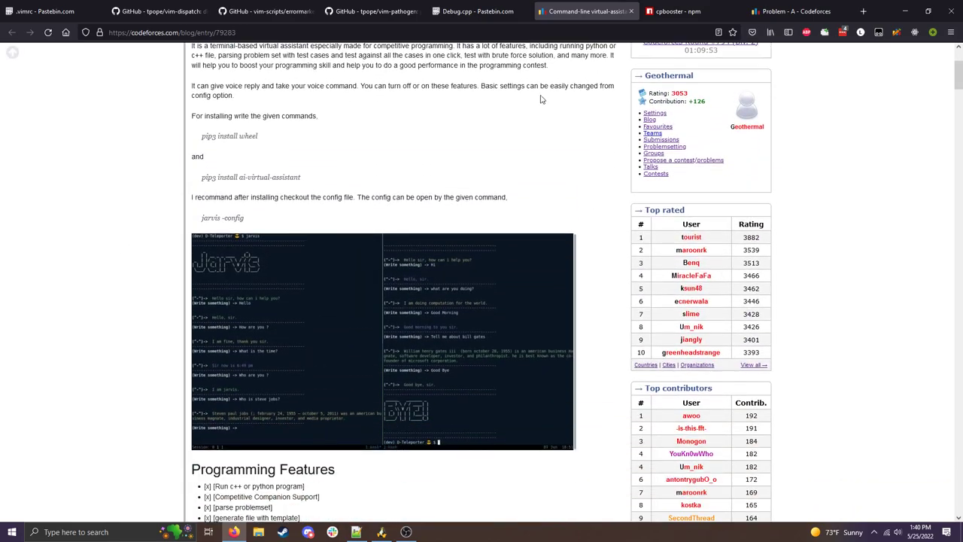
{"action": "left_click", "coordinate": [678, 10]}
{"action": "scroll", "coordinate": [219, 307], "scroll_direction": "down", "scroll_amount": 2}
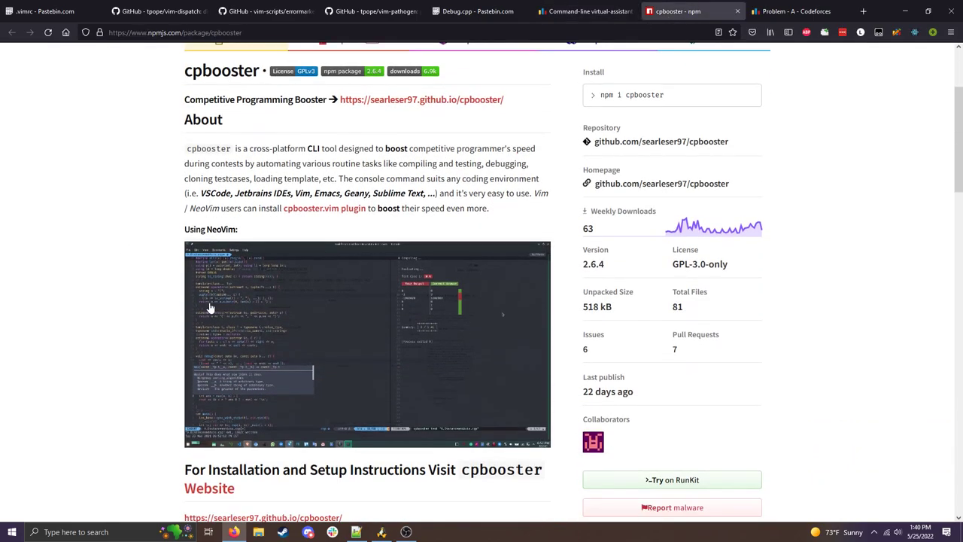
{"action": "scroll", "coordinate": [188, 307], "scroll_direction": "down", "scroll_amount": 2}
{"action": "scroll", "coordinate": [186, 307], "scroll_direction": "down", "scroll_amount": 3}
{"action": "scroll", "coordinate": [186, 307], "scroll_direction": "down", "scroll_amount": 2}
{"action": "scroll", "coordinate": [150, 301], "scroll_direction": "down", "scroll_amount": 2}
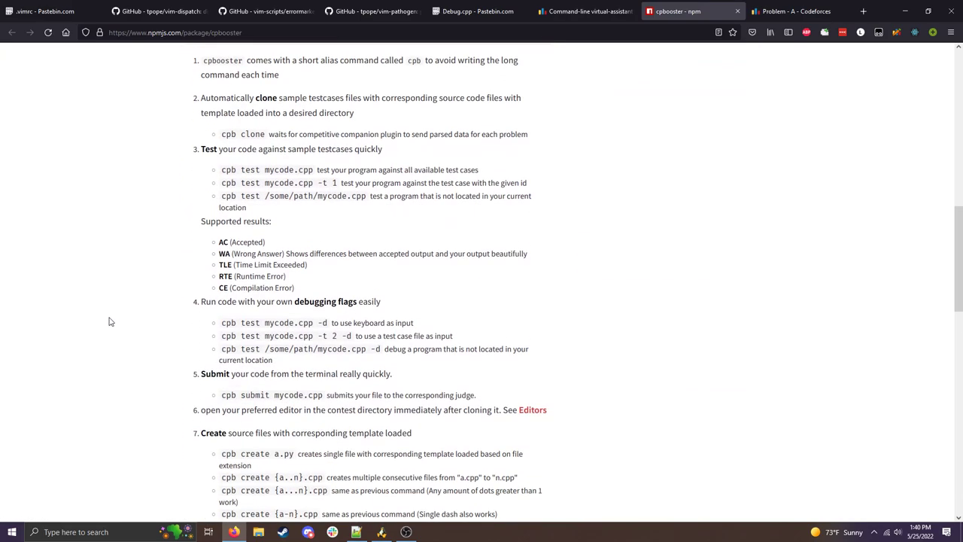
{"action": "scroll", "coordinate": [87, 336], "scroll_direction": "down", "scroll_amount": 2}
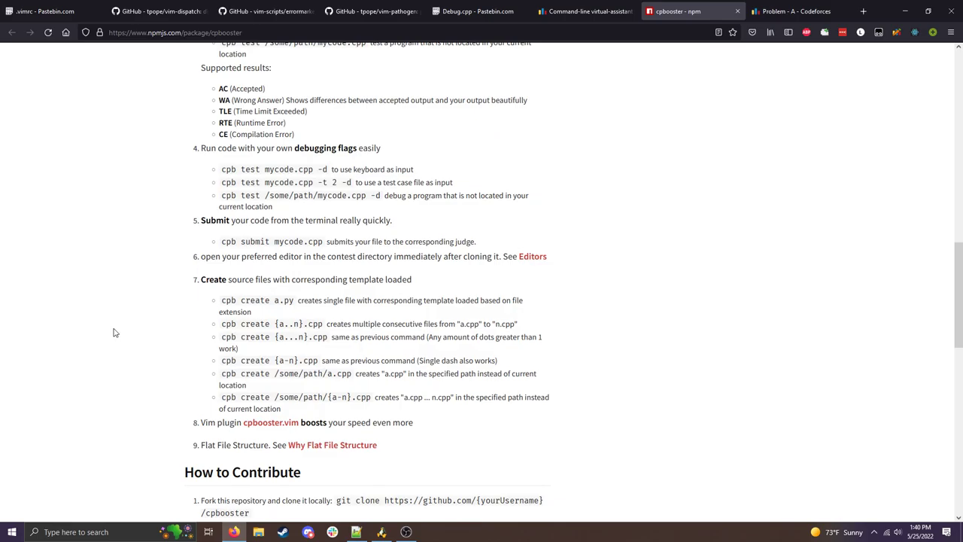
{"action": "scroll", "coordinate": [113, 332], "scroll_direction": "down", "scroll_amount": 1}
{"action": "scroll", "coordinate": [121, 333], "scroll_direction": "up", "scroll_amount": 1}
{"action": "scroll", "coordinate": [124, 332], "scroll_direction": "up", "scroll_amount": 2}
{"action": "scroll", "coordinate": [124, 331], "scroll_direction": "up", "scroll_amount": 5}
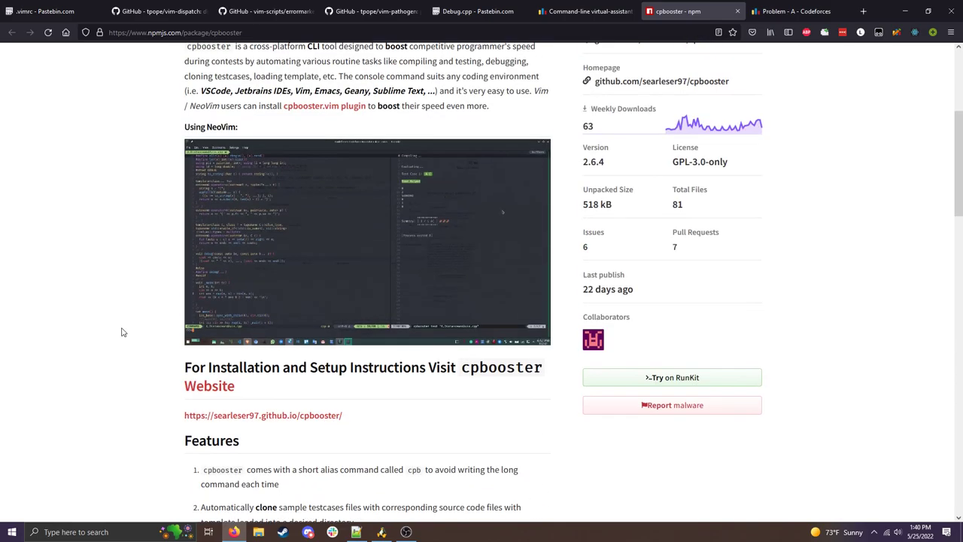
{"action": "scroll", "coordinate": [120, 332], "scroll_direction": "up", "scroll_amount": 3}
{"action": "scroll", "coordinate": [106, 333], "scroll_direction": "down", "scroll_amount": 10}
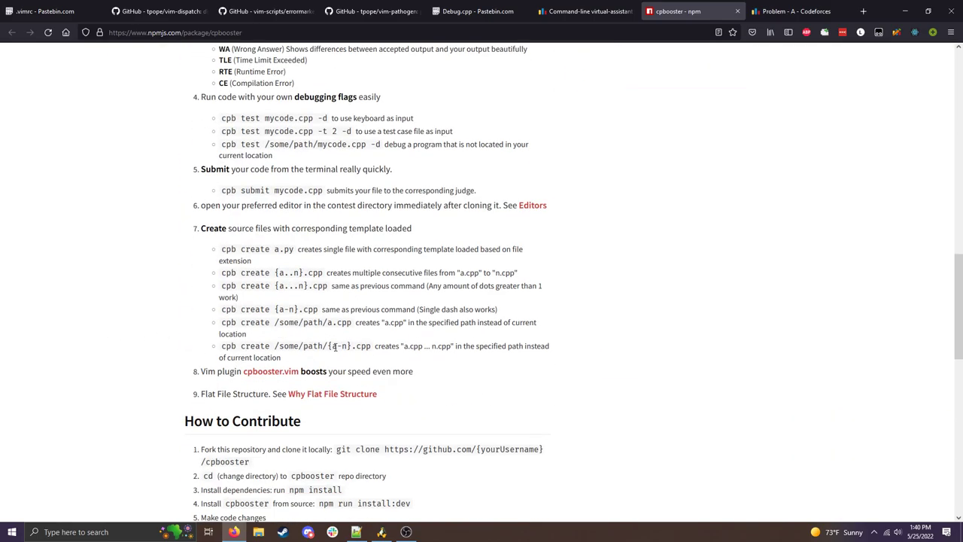
{"action": "scroll", "coordinate": [346, 342], "scroll_direction": "up", "scroll_amount": 8}
{"action": "scroll", "coordinate": [338, 391], "scroll_direction": "up", "scroll_amount": 4}
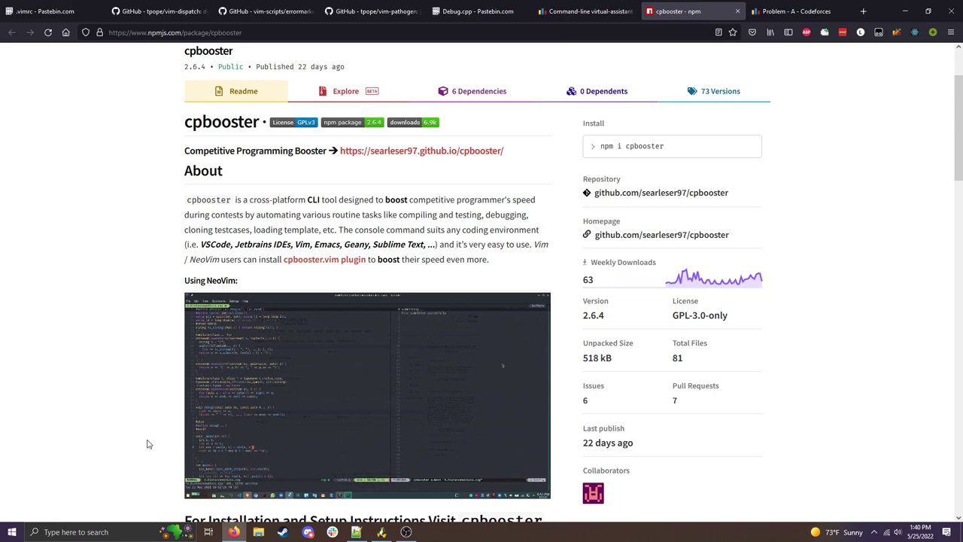
Flip between the Codeforces blog and cpbooster npm pages, then open Problem A
{"action": "left_click", "coordinate": [585, 11]}
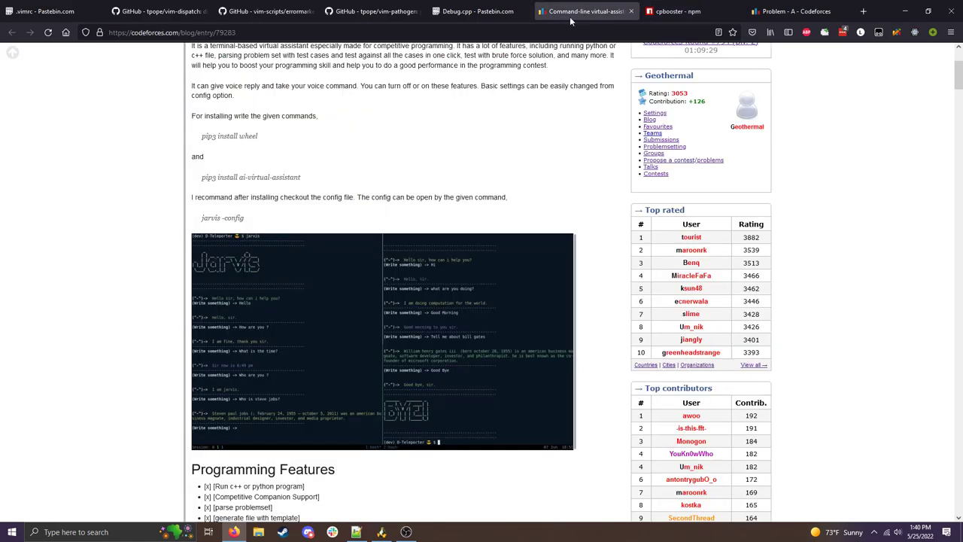
{"action": "scroll", "coordinate": [482, 225], "scroll_direction": "up", "scroll_amount": 5}
{"action": "scroll", "coordinate": [482, 226], "scroll_direction": "down", "scroll_amount": 5}
{"action": "scroll", "coordinate": [538, 182], "scroll_direction": "down", "scroll_amount": 2}
{"action": "scroll", "coordinate": [538, 182], "scroll_direction": "down", "scroll_amount": 1}
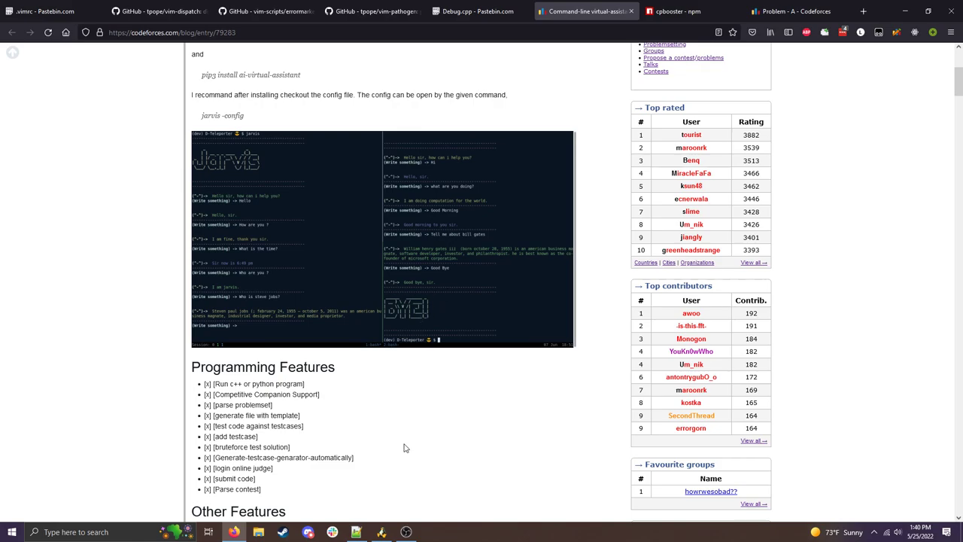
{"action": "left_click", "coordinate": [678, 11]}
{"action": "left_click", "coordinate": [589, 11]}
{"action": "left_click", "coordinate": [677, 10]}
{"action": "left_click", "coordinate": [589, 11]}
{"action": "scroll", "coordinate": [400, 165], "scroll_direction": "down", "scroll_amount": 3}
{"action": "scroll", "coordinate": [255, 355], "scroll_direction": "down", "scroll_amount": 1}
{"action": "scroll", "coordinate": [225, 470], "scroll_direction": "down", "scroll_amount": 2}
{"action": "left_click", "coordinate": [796, 11]}
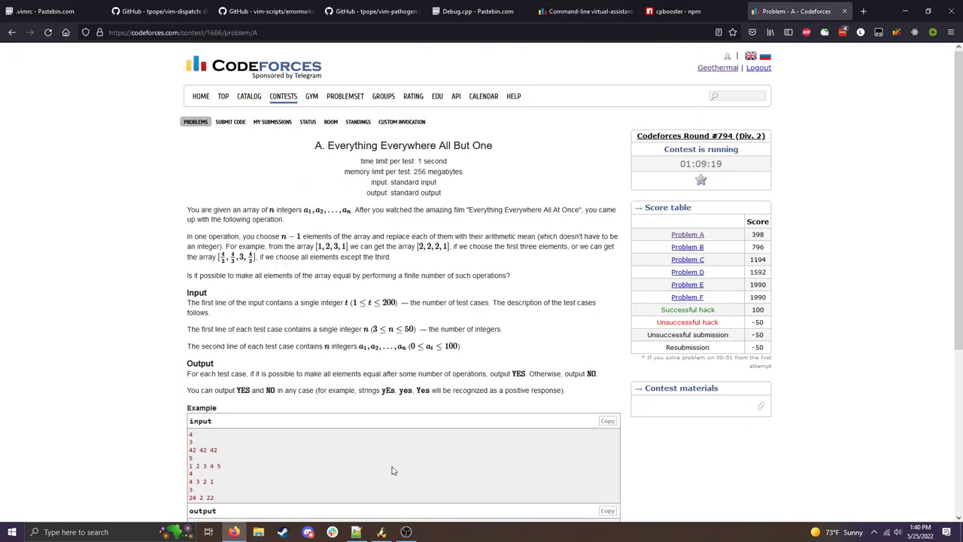
{"action": "left_click", "coordinate": [382, 532]}
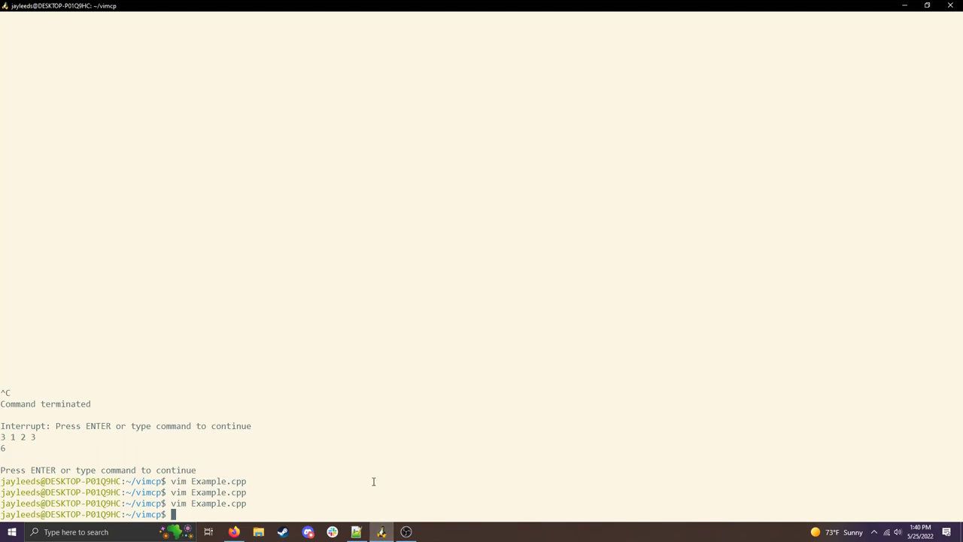
{"action": "left_click", "coordinate": [381, 532]}
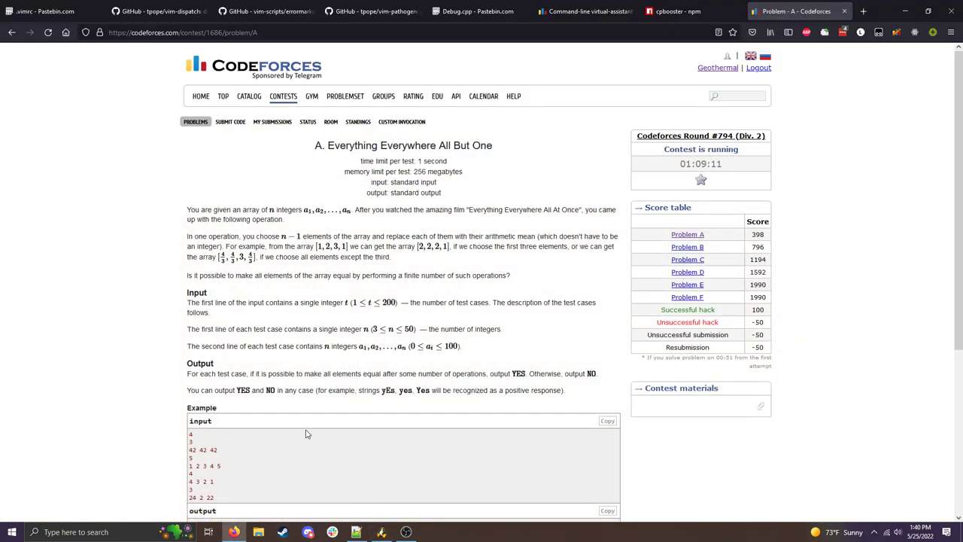
{"action": "scroll", "coordinate": [315, 433], "scroll_direction": "down", "scroll_amount": 3}
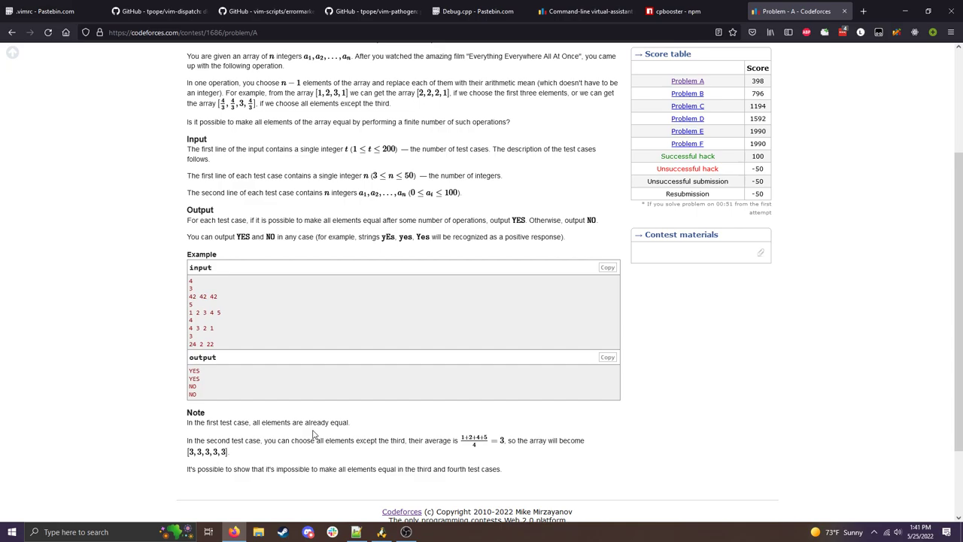
{"action": "left_click", "coordinate": [381, 533]}
{"action": "left_click", "coordinate": [381, 533]}
{"action": "mouse_move", "coordinate": [381, 532]}
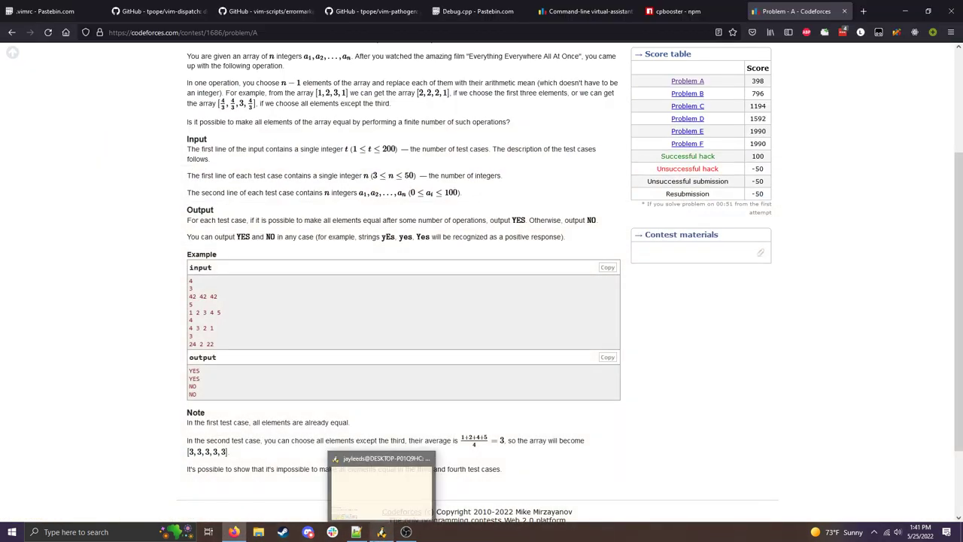
{"action": "scroll", "coordinate": [322, 340], "scroll_direction": "up", "scroll_amount": 3}
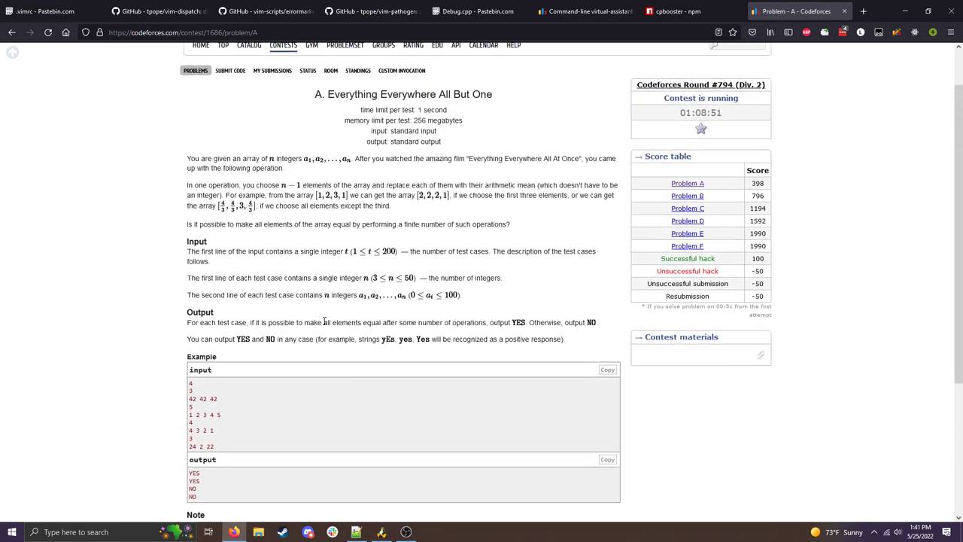
{"action": "scroll", "coordinate": [324, 322], "scroll_direction": "down", "scroll_amount": 2}
{"action": "scroll", "coordinate": [323, 322], "scroll_direction": "up", "scroll_amount": 2}
{"action": "scroll", "coordinate": [306, 318], "scroll_direction": "down", "scroll_amount": 2}
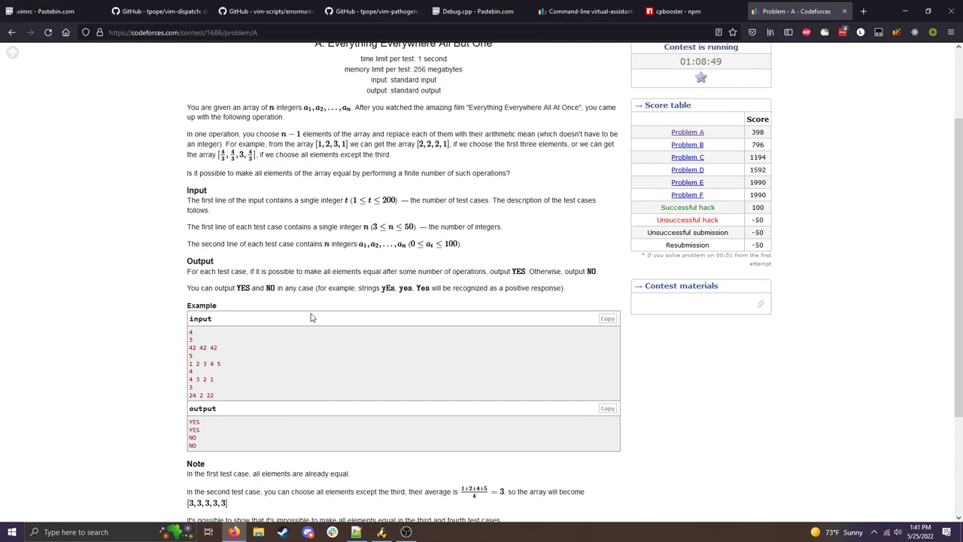
Run 'g parse' in the terminal, interrupt it, and rerun the short parse command
{"action": "left_click", "coordinate": [381, 532]}
{"action": "type", "text": "geo p"}
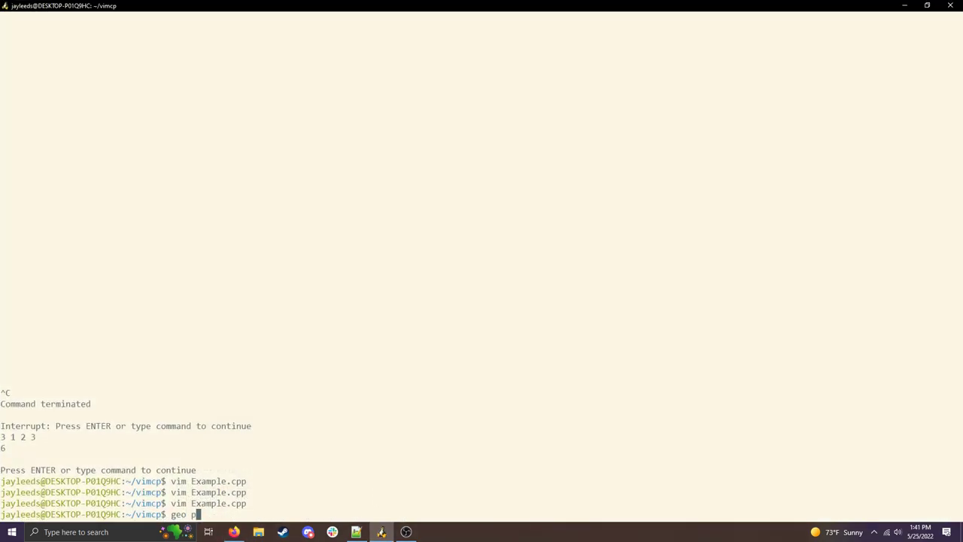
{"action": "type", "text": "arse"}
{"action": "key", "text": "Return"}
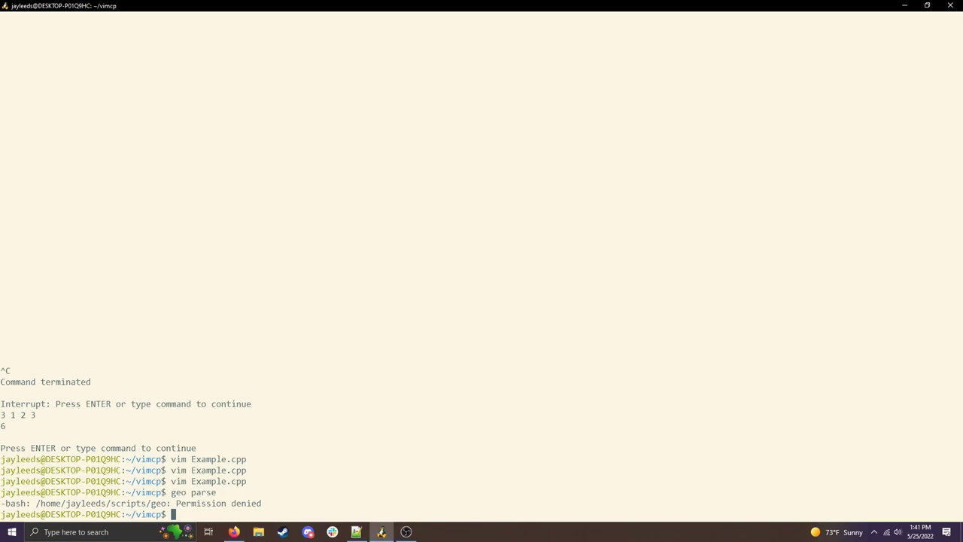
{"action": "type", "text": "g parse"}
{"action": "key", "text": "Return"}
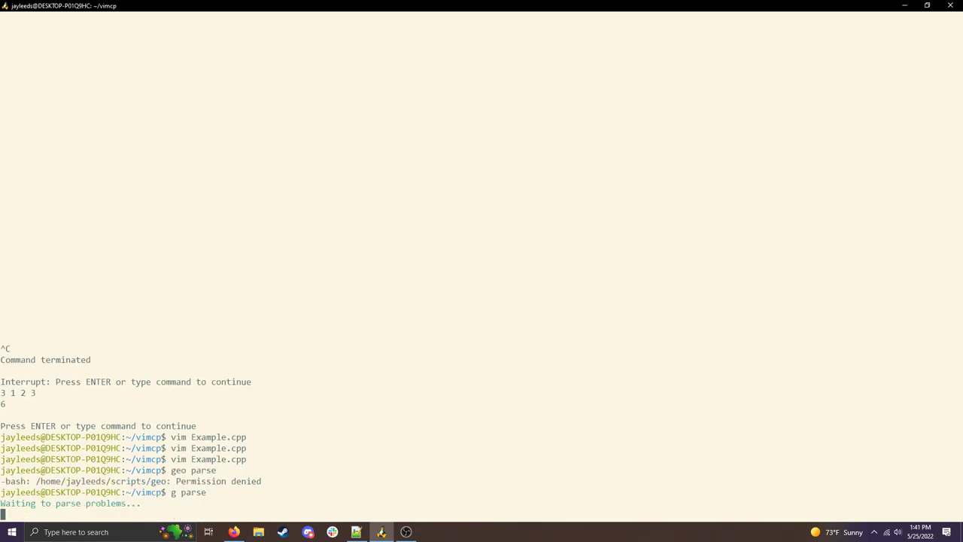
{"action": "double_click", "coordinate": [181, 470]}
{"action": "left_click", "coordinate": [173, 475]}
{"action": "key", "text": "ctrl+c"}
{"action": "type", "text": "g p"}
{"action": "key", "text": "Return"}
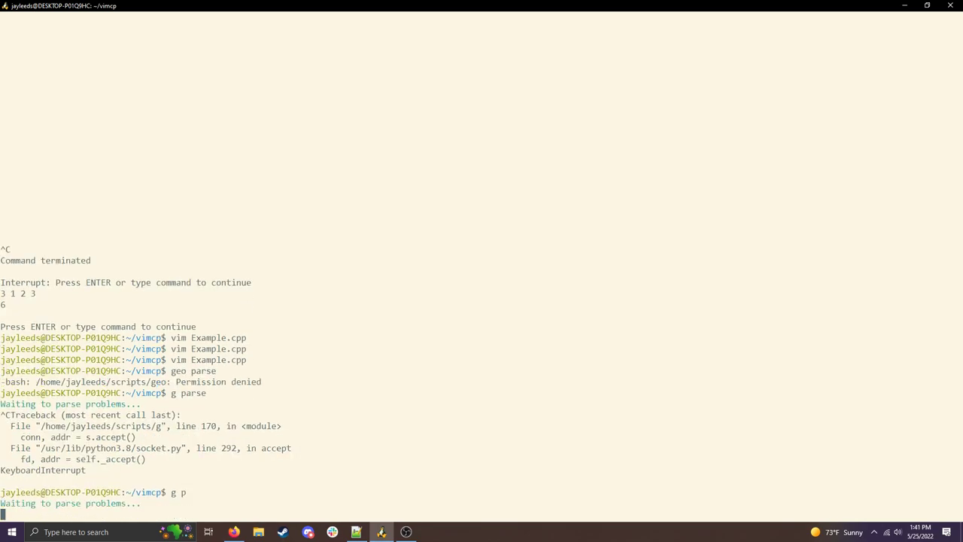
Send the Problem A page to the parser from Firefox, then stop the waiting script
{"action": "left_click", "coordinate": [234, 532]}
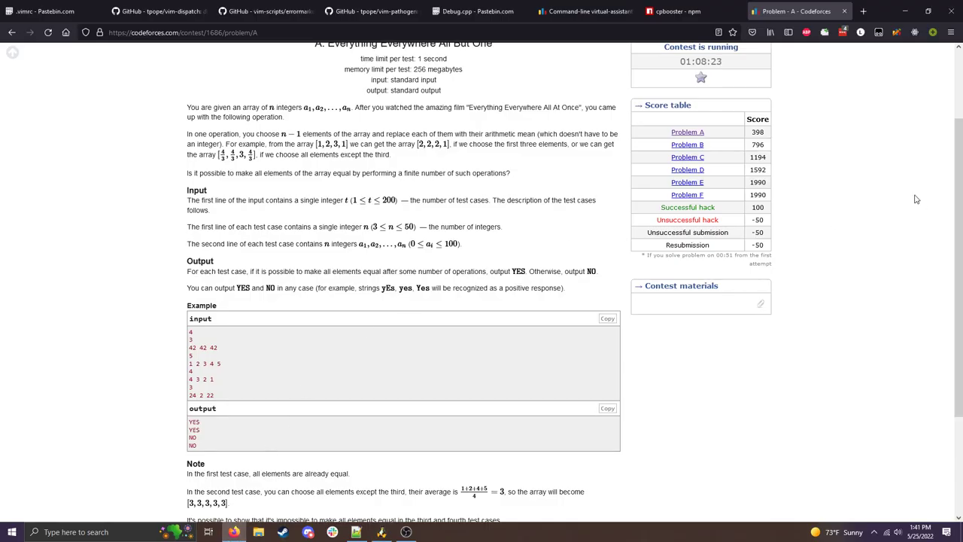
{"action": "left_click", "coordinate": [933, 32]}
{"action": "left_click", "coordinate": [381, 531]}
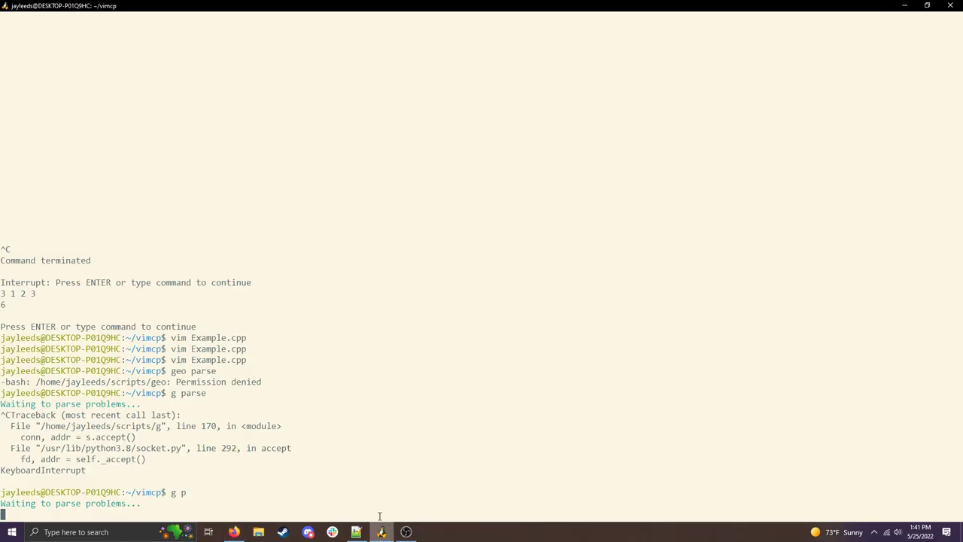
{"action": "left_click", "coordinate": [234, 532]}
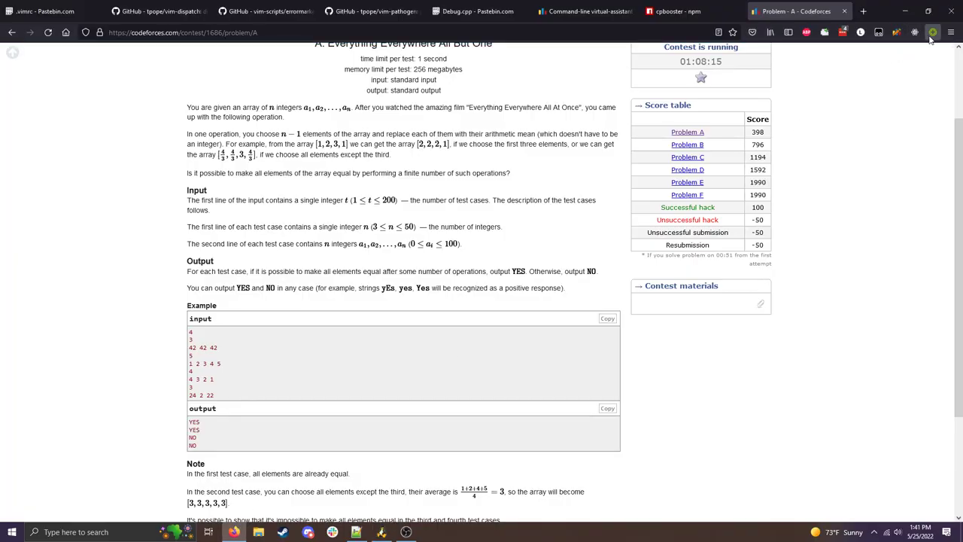
{"action": "left_click", "coordinate": [382, 532]}
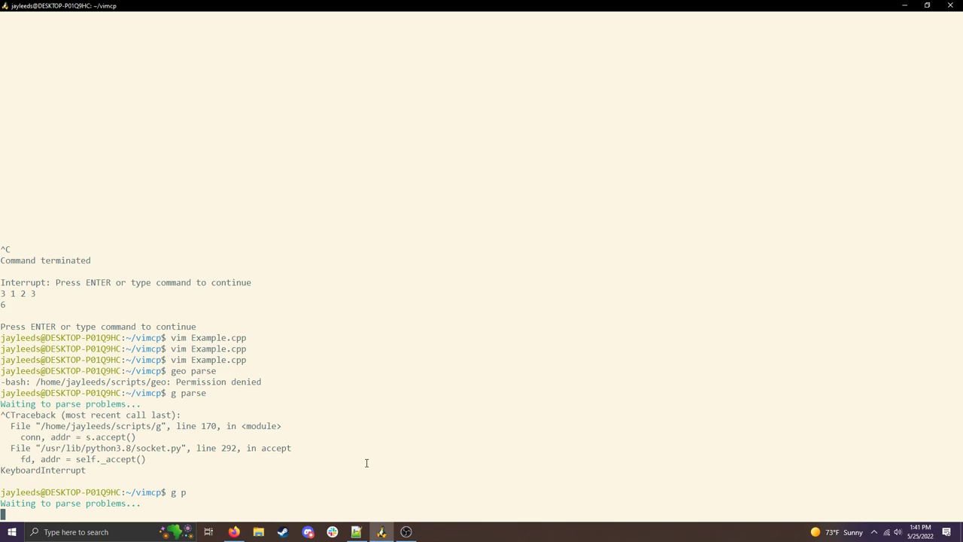
{"action": "key", "text": "ctrl+c"}
{"action": "type", "text": "g p 0"}
Rerun the parse as 'g p -n 1' until one problem parses, then copy the command
{"action": "key", "text": "BackSpace"}
{"action": "key", "text": "BackSpace"}
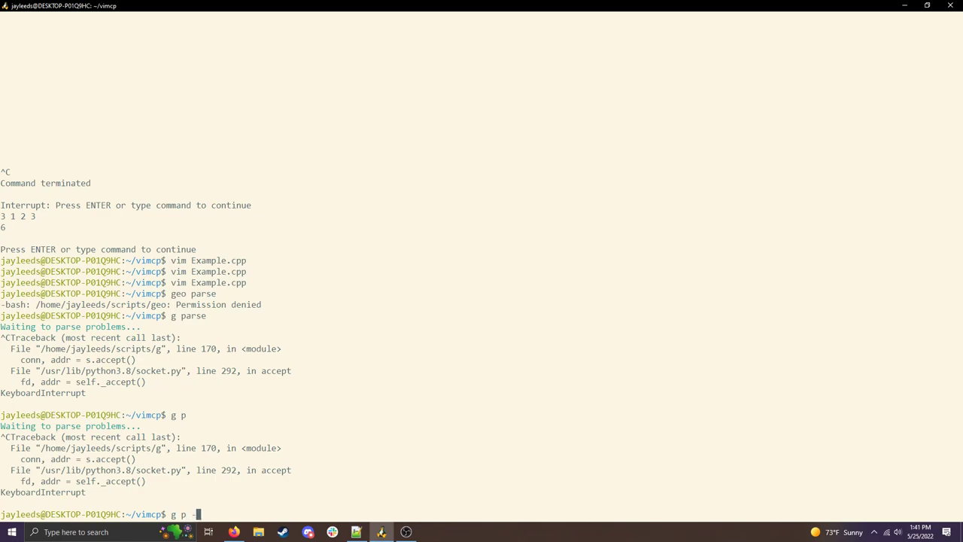
{"action": "type", "text": "-n 1"}
{"action": "key", "text": "Return"}
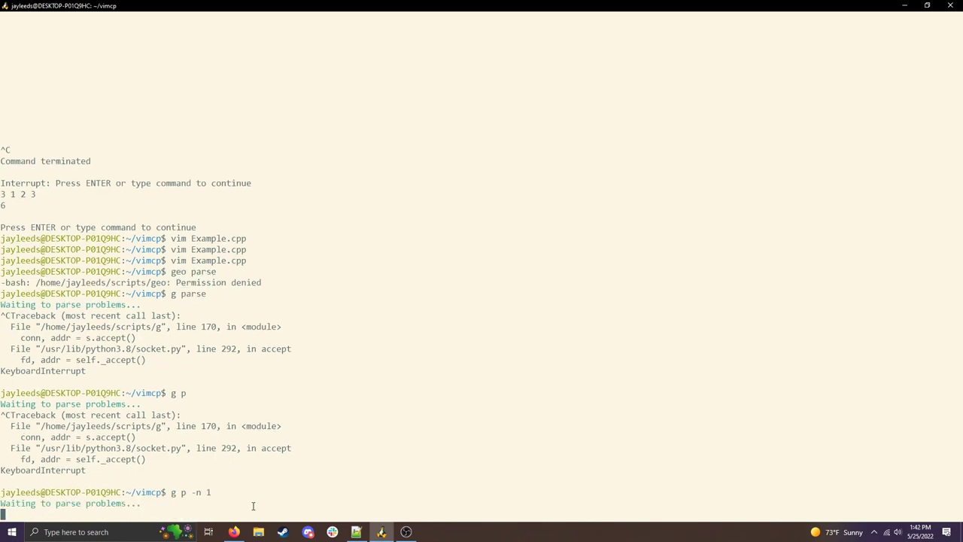
{"action": "left_click", "coordinate": [234, 532]}
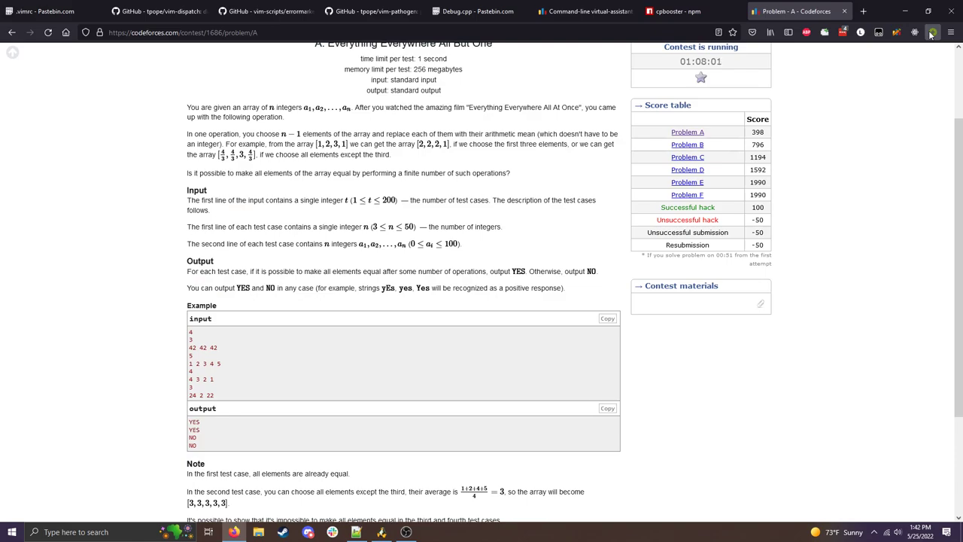
{"action": "scroll", "coordinate": [606, 128], "scroll_direction": "up", "scroll_amount": 1}
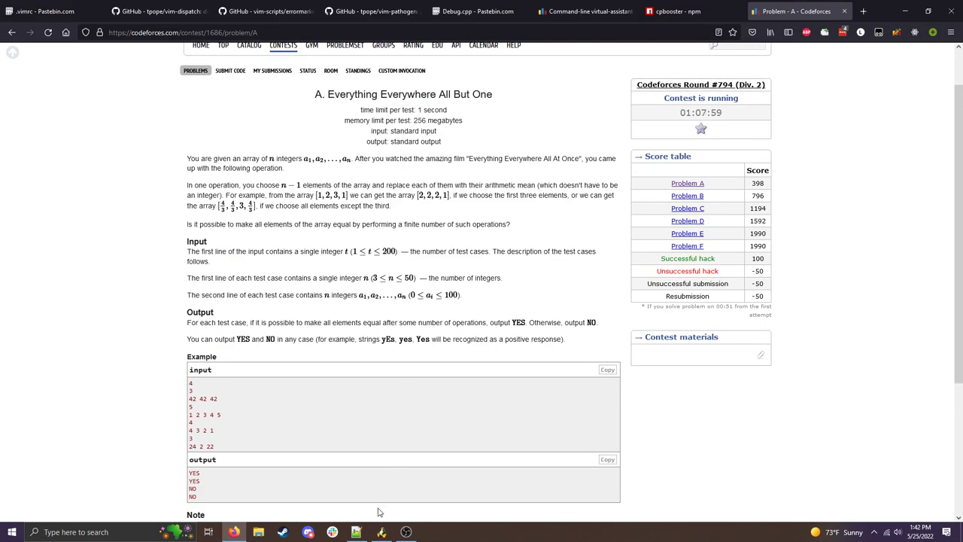
{"action": "left_click", "coordinate": [381, 532]}
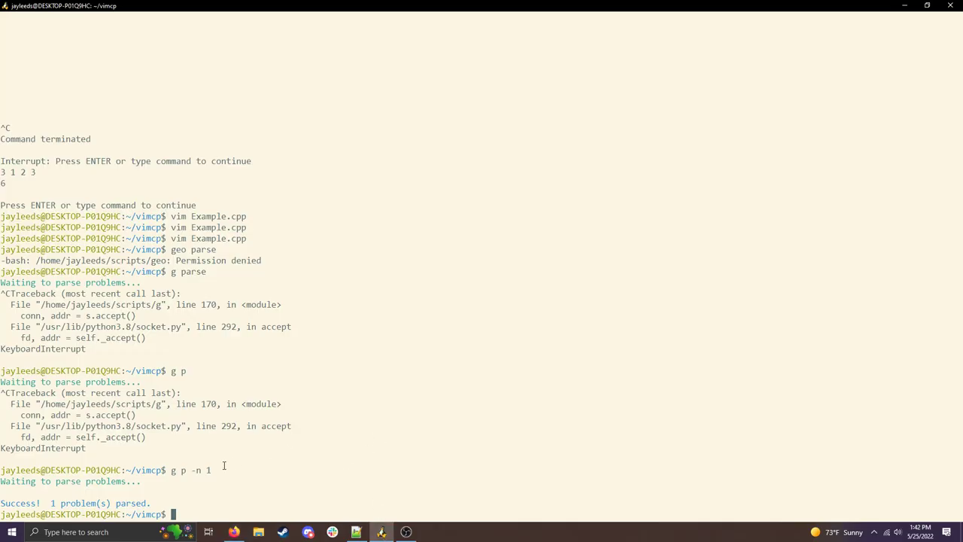
{"action": "left_click_drag", "start_coordinate": [196, 470], "coordinate": [215, 472]}
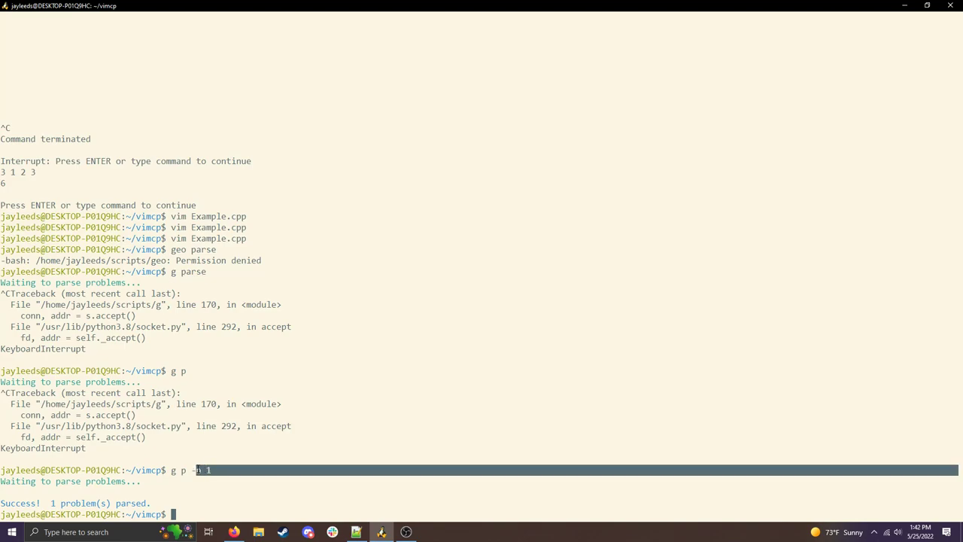
{"action": "right_click", "coordinate": [215, 468]}
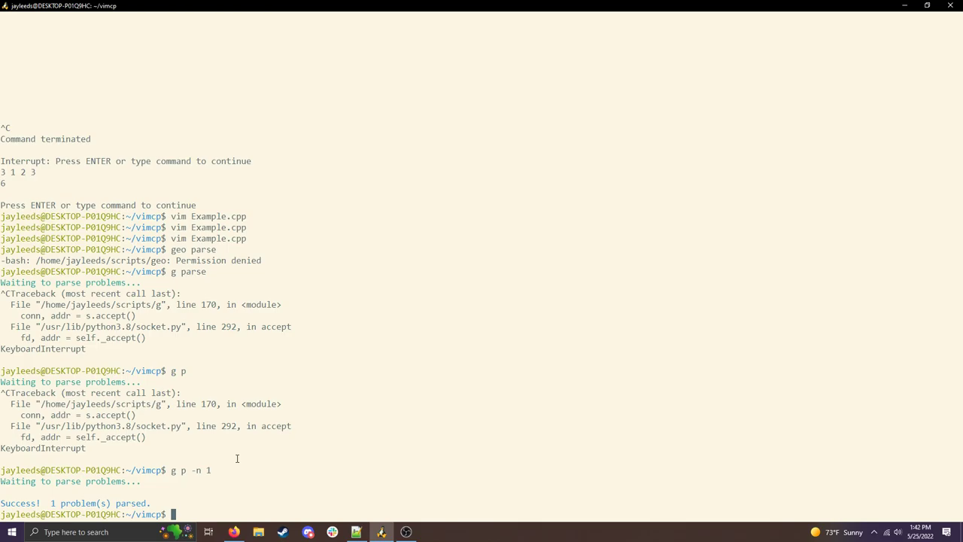
Enter ~/vimcp/CF1686, list its contents, and move into the problem A folder
{"action": "key", "text": "alt+Tab"}
{"action": "key", "text": "alt+Tab"}
{"action": "type", "text": "cd CF1686"}
{"action": "key", "text": "Return"}
{"action": "type", "text": "ls"}
{"action": "key", "text": "Return"}
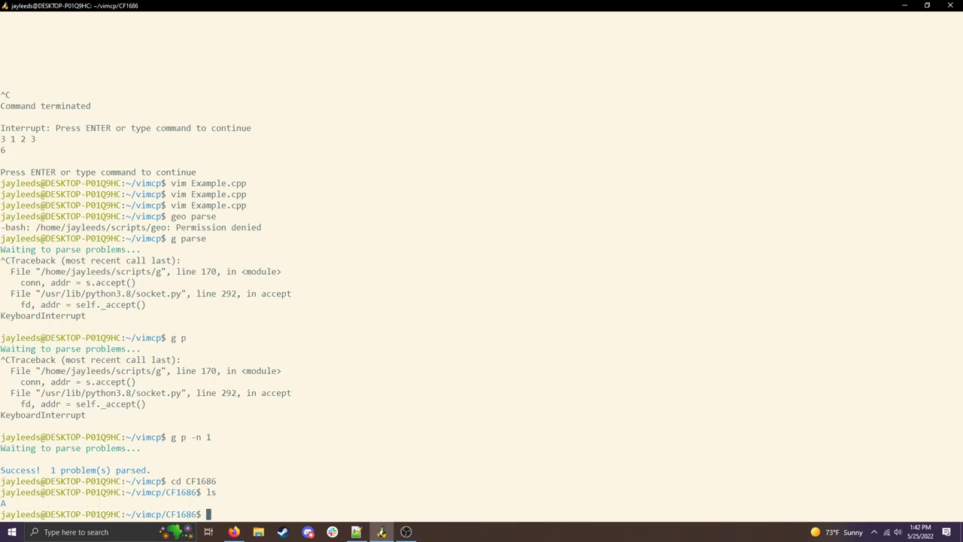
{"action": "type", "text": "cd A"}
{"action": "key", "text": "Return"}
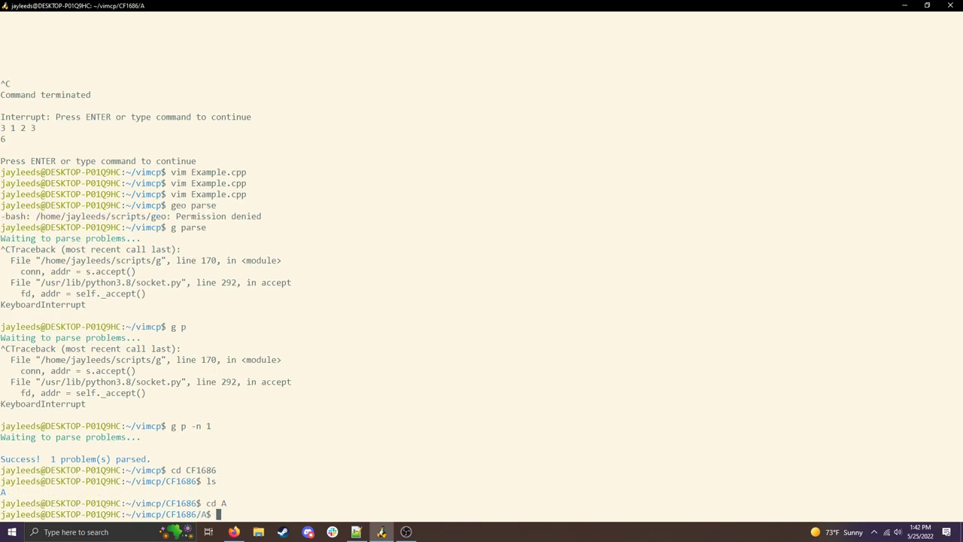
Open the contest dashboard in a new browser tab, view it, then close it
{"action": "key", "text": "alt+Tab"}
{"action": "middle_click", "coordinate": [196, 122]}
{"action": "left_click", "coordinate": [805, 12]}
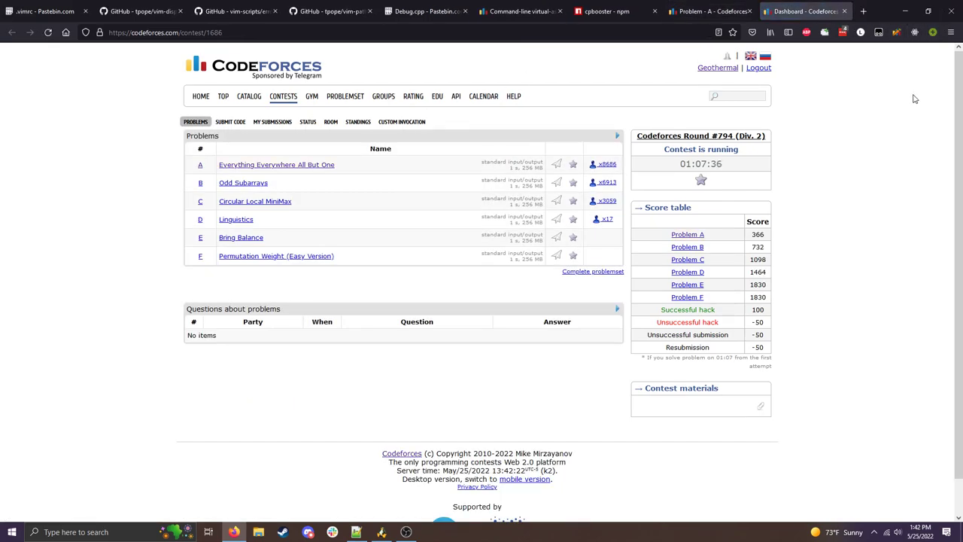
{"action": "key", "text": "ctrl+w"}
{"action": "scroll", "coordinate": [424, 273], "scroll_direction": "down", "scroll_amount": 2}
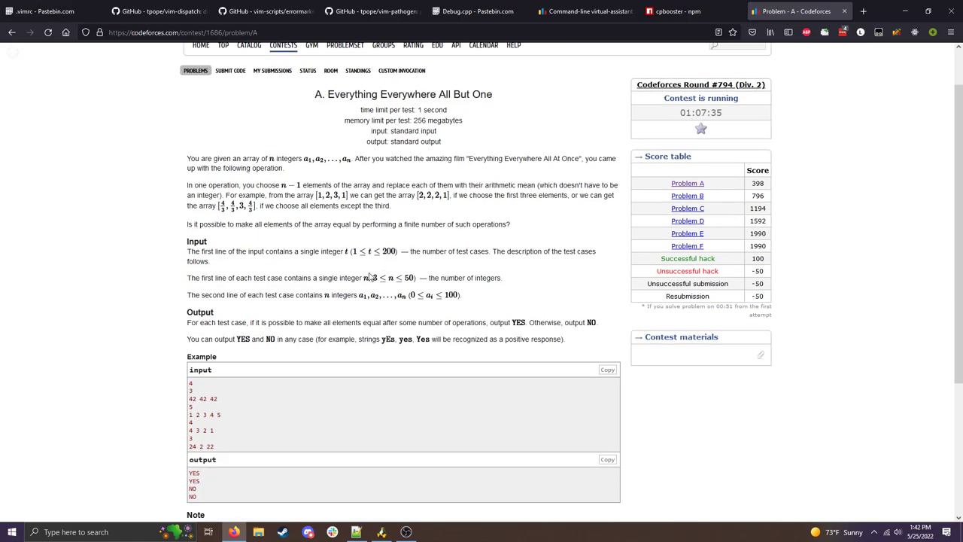
{"action": "scroll", "coordinate": [327, 316], "scroll_direction": "down", "scroll_amount": 2}
{"action": "scroll", "coordinate": [327, 317], "scroll_direction": "down", "scroll_amount": 1}
{"action": "scroll", "coordinate": [301, 301], "scroll_direction": "up", "scroll_amount": 2}
Clear the half-typed command, run ls, and select 1.ans, 1.in and sol.cpp
{"action": "key", "text": "alt+Tab"}
{"action": "type", "text": "vim sol.cp"}
{"action": "key", "text": "ctrl+u"}
{"action": "type", "text": "ls"}
{"action": "key", "text": "Return"}
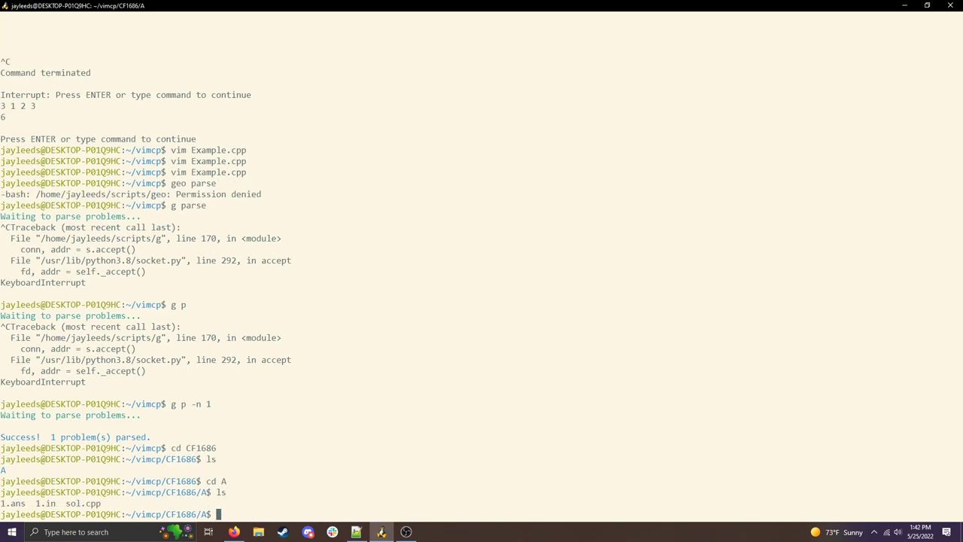
{"action": "left_click_drag", "start_coordinate": [62, 503], "coordinate": [1, 504]}
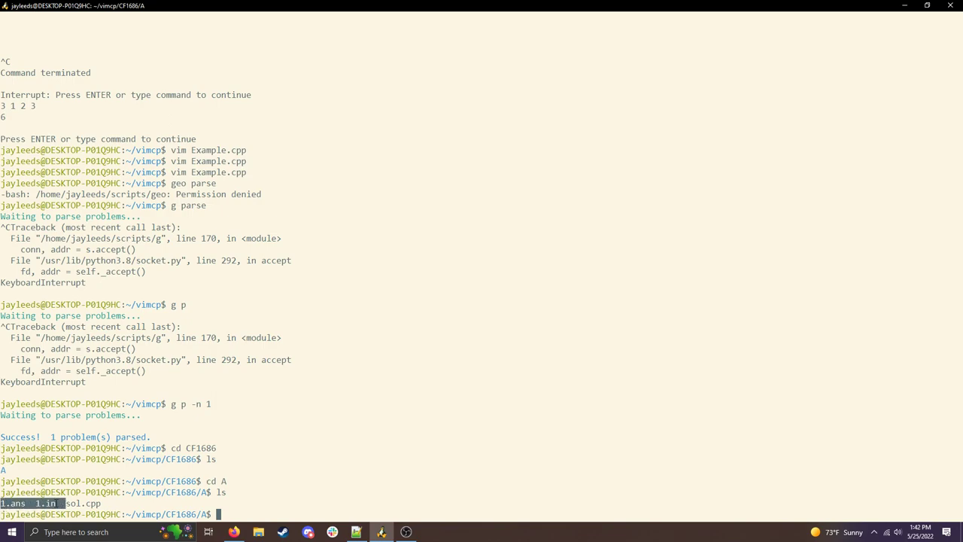
Open sol.cpp in Vim, jump to solve(), and add the array input line
{"action": "left_click", "coordinate": [138, 481]}
{"action": "type", "text": "vim sol.cpp"}
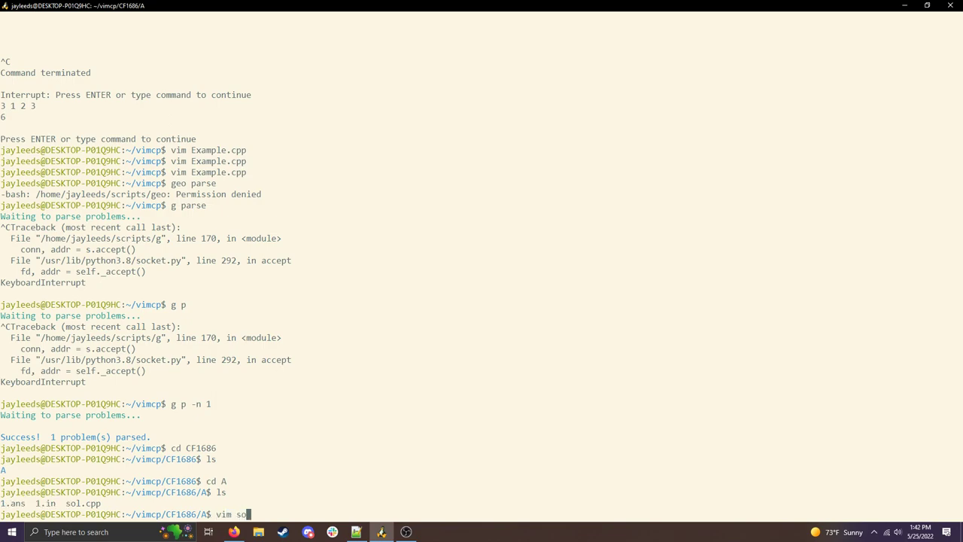
{"action": "key", "text": "Return"}
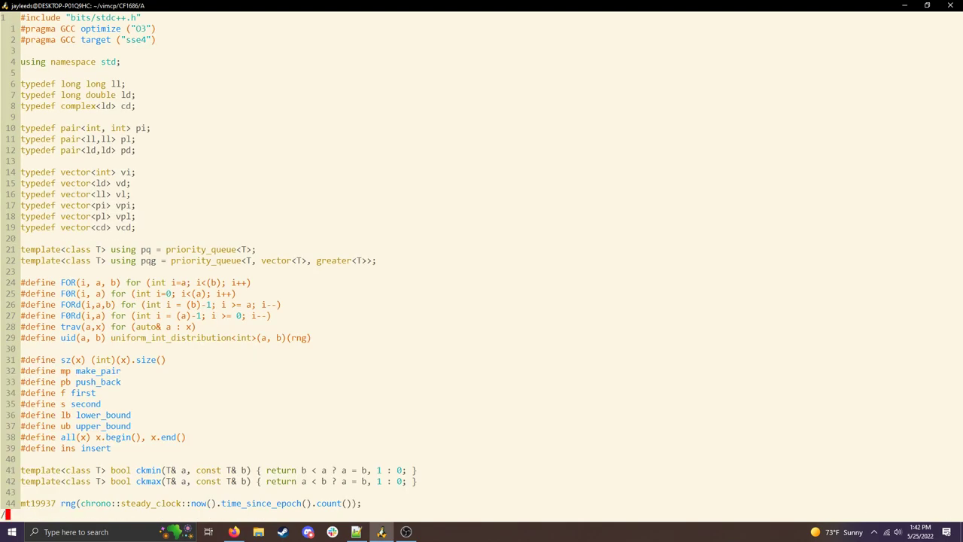
{"action": "type", "text": "/sol"}
{"action": "key", "text": "Return"}
{"action": "type", "text": "j"}
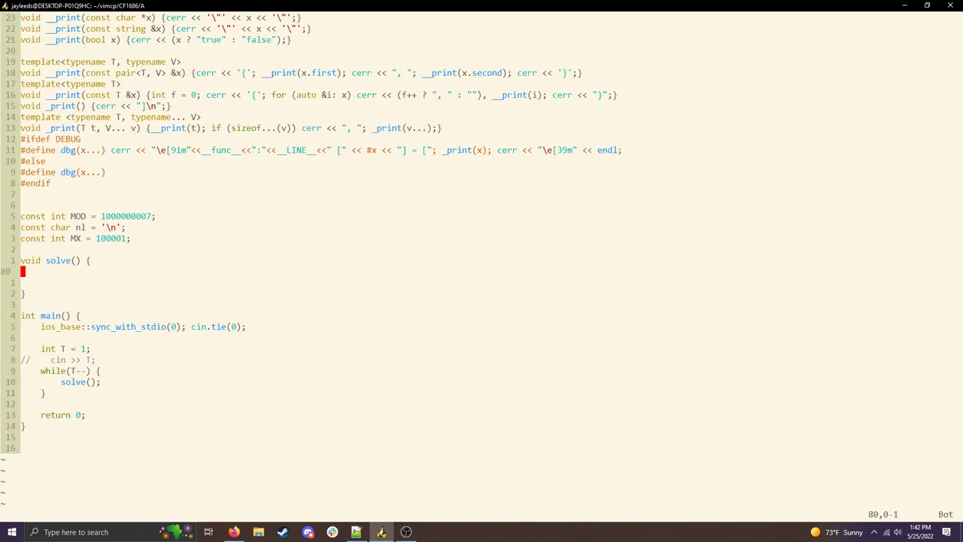
{"action": "type", "text": "8j^3x8ko\tint N; cin >> N;"}
{"action": "key", "text": "Return"}
{"action": "type", "text": "vi "}
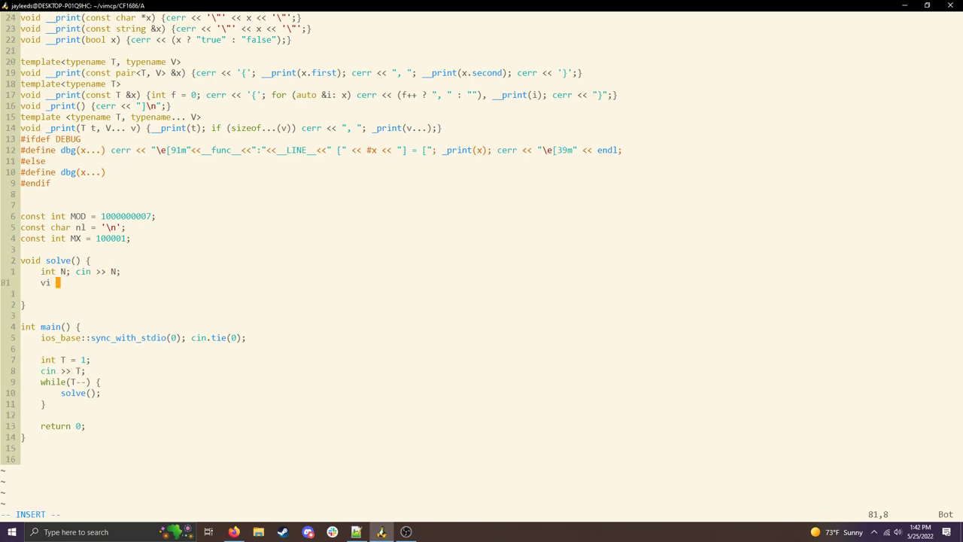
{"action": "type", "text": "A(N); F0R(i, N) cin >> A[i]"}
{"action": "key", "text": "alt+Tab"}
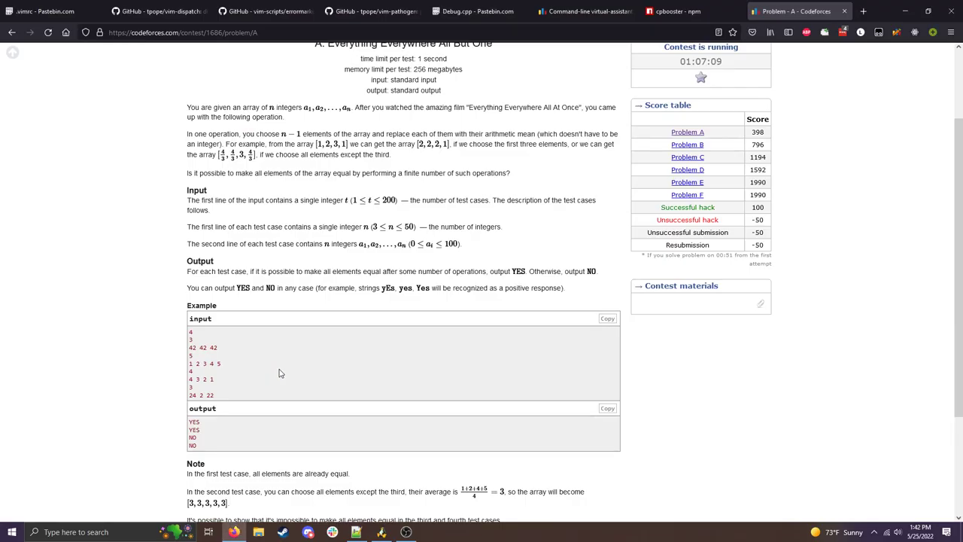
{"action": "key", "text": "alt+Tab"}
{"action": "type", "text": "int sum = 0;"}
Add the sum loop and an A[i]*N == sum check printing YES, else NO, then build
{"action": "key", "text": "Return"}
{"action": "type", "text": "F0R(i, N) sum += A[i];"}
{"action": "key", "text": "Return"}
{"action": "type", "text": "F0R(i, N) {"}
{"action": "key", "text": "Return"}
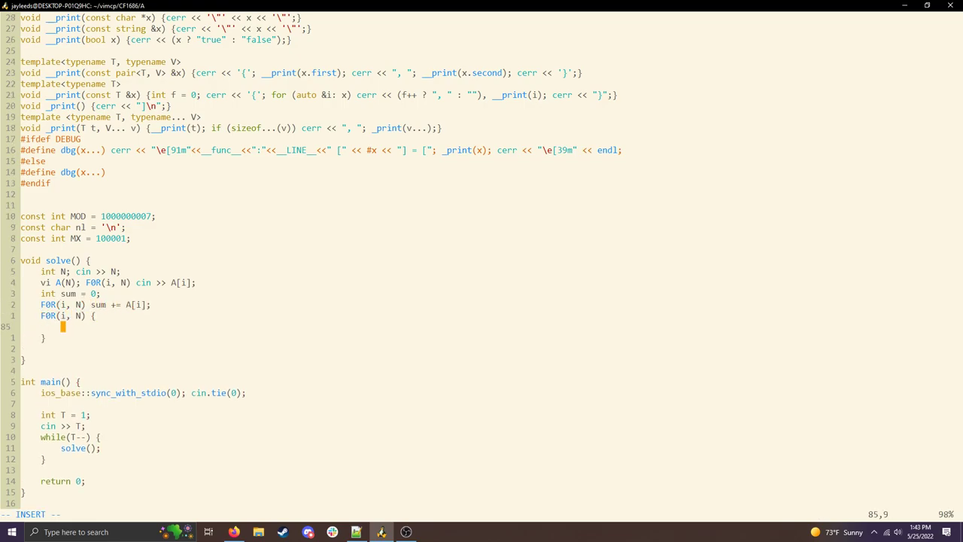
{"action": "type", "text": "if (A[i] * 5"}
{"action": "key", "text": "BackSpace"}
{"action": "type", "text": "N == sum) {"}
{"action": "key", "text": "Return"}
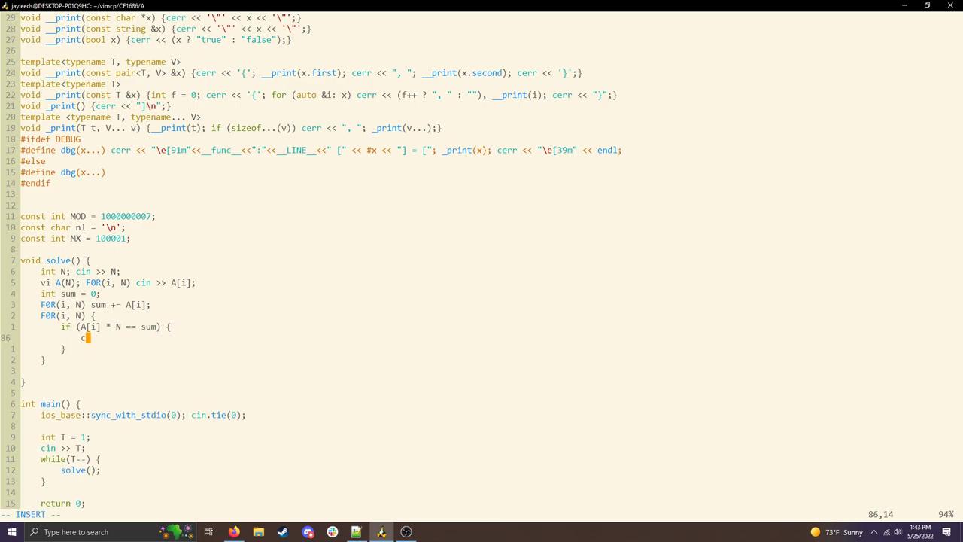
{"action": "type", "text": "out << \"YES\" << nl; return;"}
{"action": "key", "text": "Escape"}
{"action": "type", "text": "jjocout << \"NO\" << nl;"}
{"action": "key", "text": "Escape"}
{"action": "key", "text": "F9"}
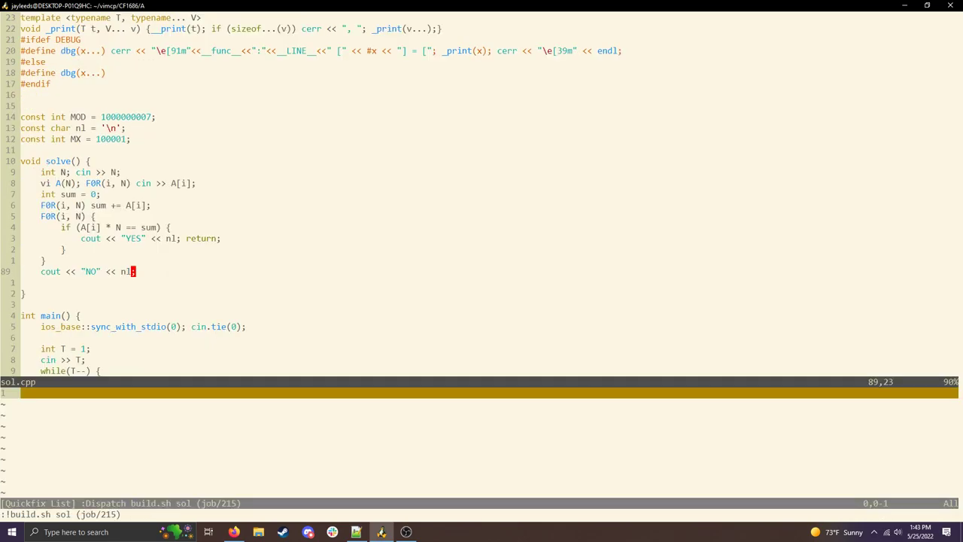
Close the build window, quit sol.cpp with :wq, and run g t for AC on test 1
{"action": "key", "text": "Escape"}
{"action": "type", "text": ":wq"}
{"action": "key", "text": "Return"}
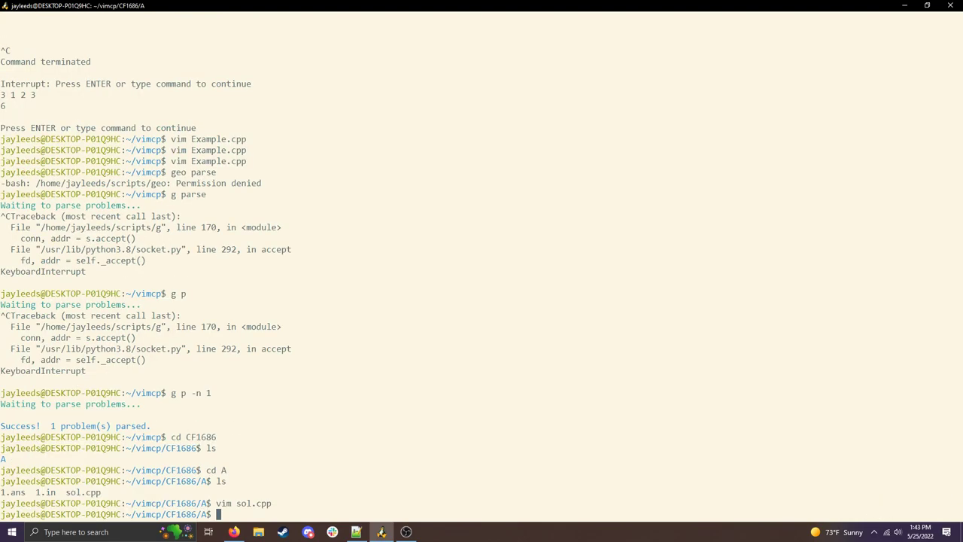
{"action": "type", "text": "g t"}
{"action": "key", "text": "Return"}
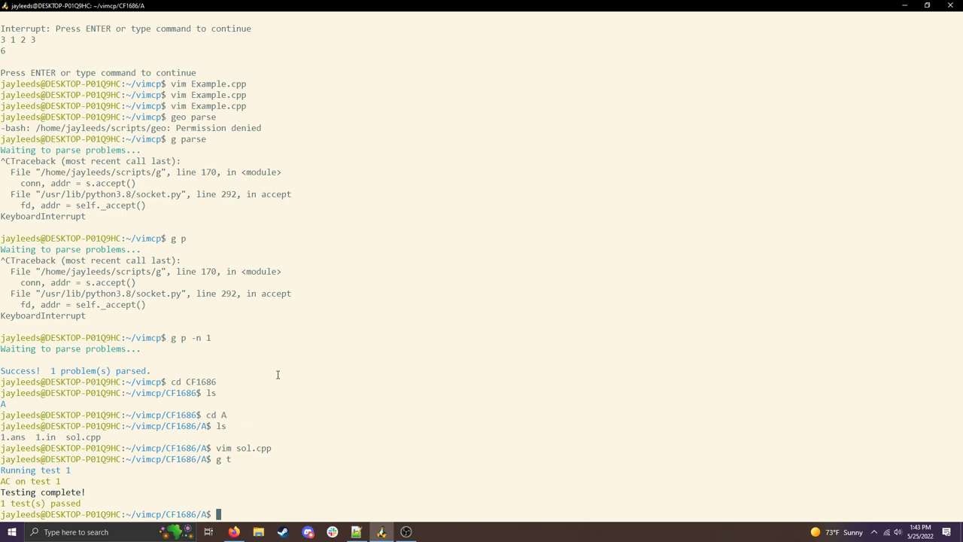
{"action": "type", "text": "vim sol.cpp"}
Change the checking loop bound in solve to N+1, compile, and rerun the tests
{"action": "key", "text": "Return"}
{"action": "type", "text": "/sol"}
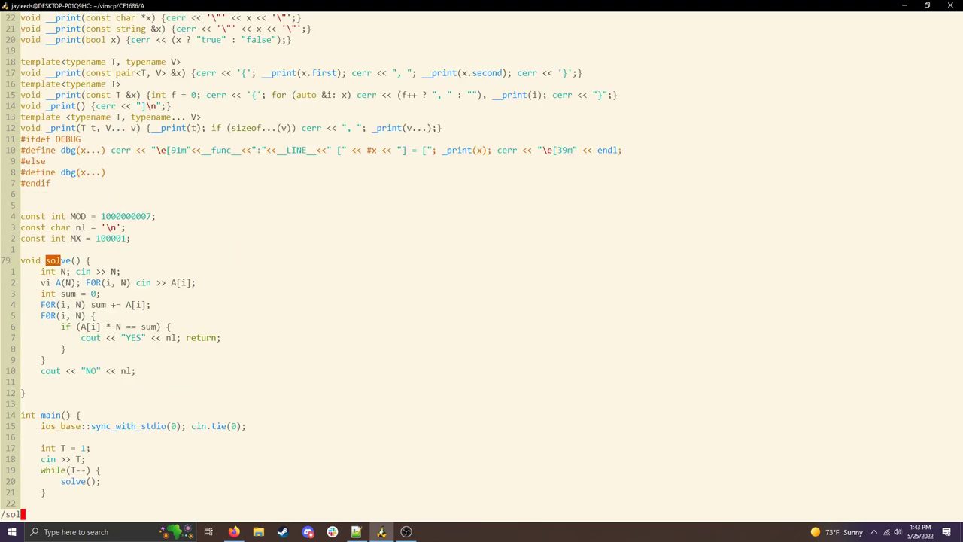
{"action": "key", "text": "Return"}
{"action": "key", "text": "j"}
{"action": "key", "text": "j"}
{"action": "key", "text": "j"}
{"action": "key", "text": "j"}
{"action": "type", "text": "j$hi+1"}
{"action": "key", "text": "Escape"}
{"action": "key", "text": "F9"}
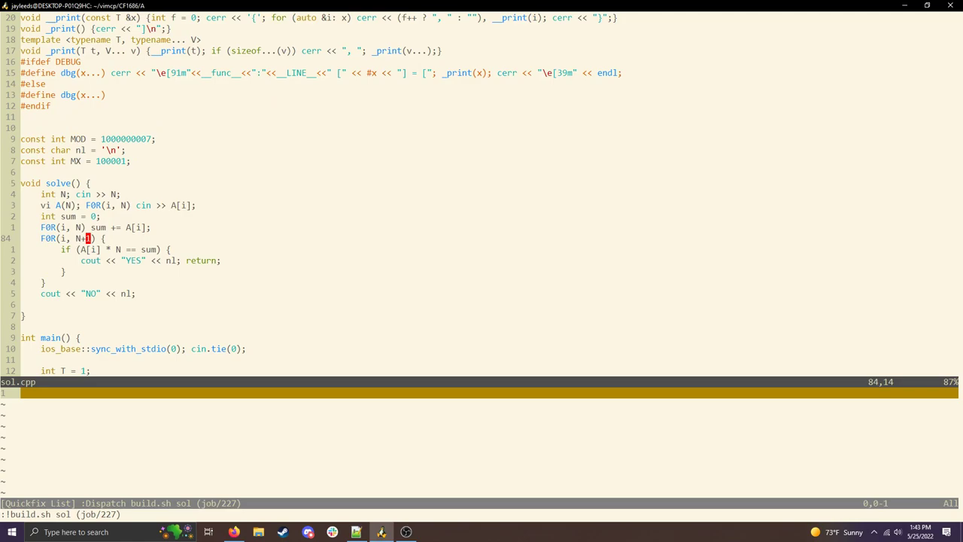
{"action": "key", "text": "Escape"}
{"action": "type", "text": ":wq"}
{"action": "key", "text": "Return"}
{"action": "type", "text": "g t"}
{"action": "key", "text": "Return"}
{"action": "type", "text": "vim sol.cpp"}
Revert the +1, add cout << 1/0 above the loop, and test for an RTE on test 1
{"action": "key", "text": "Return"}
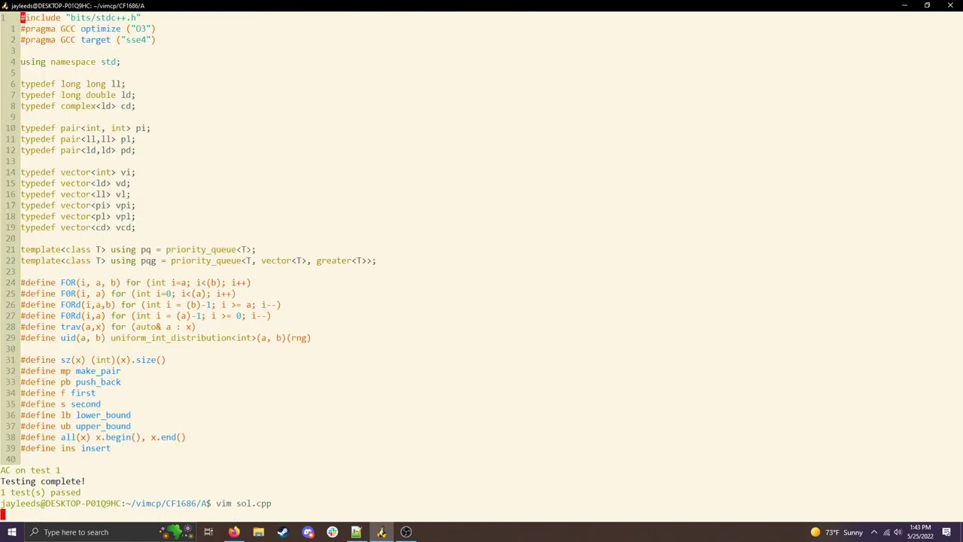
{"action": "type", "text": "/sol"}
{"action": "key", "text": "Return"}
{"action": "key", "text": "j"}
{"action": "key", "text": "j"}
{"action": "key", "text": "j"}
{"action": "key", "text": "w"}
{"action": "key", "text": "w"}
{"action": "key", "text": "w"}
{"action": "key", "text": "x"}
{"action": "key", "text": "x"}
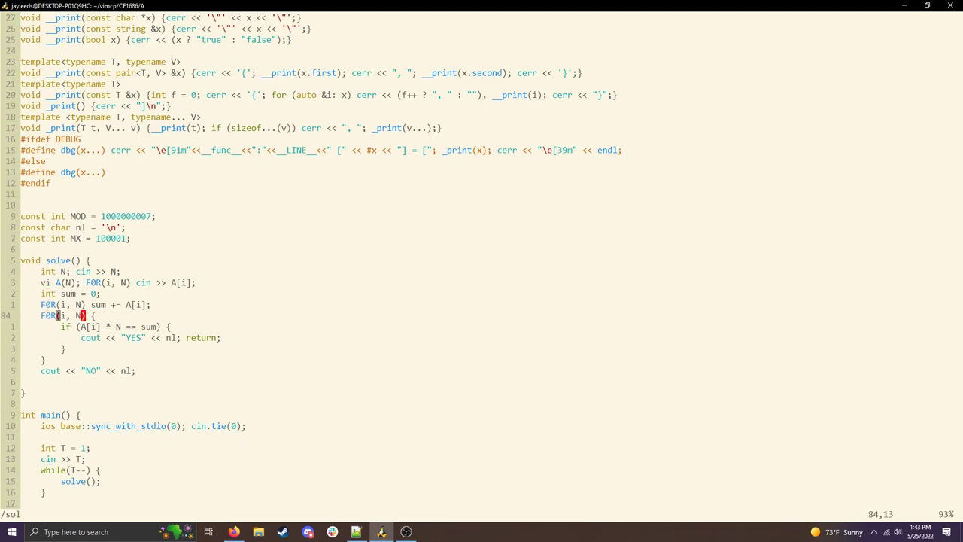
{"action": "type", "text": "Ocout << 1/0 << e"}
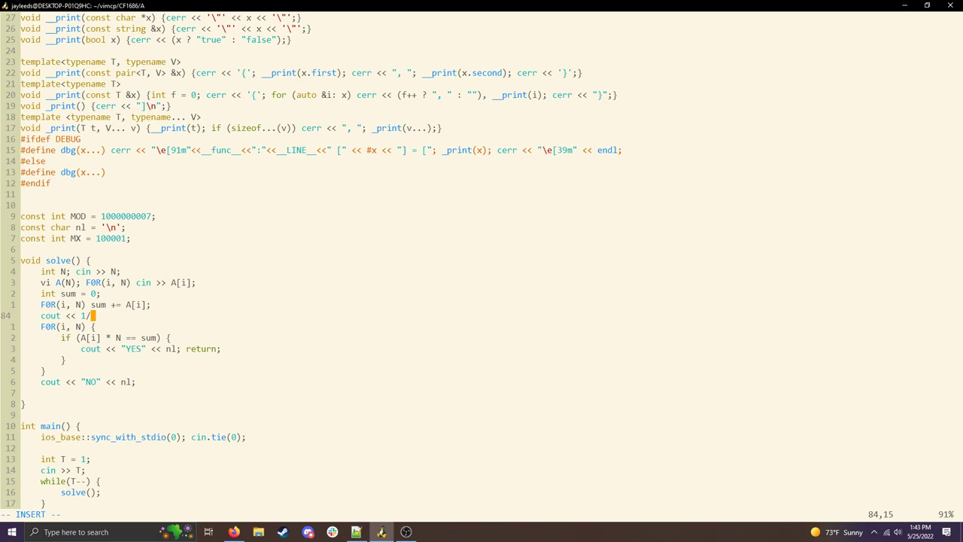
{"action": "type", "text": "ndl;"}
{"action": "key", "text": "Escape"}
{"action": "key", "text": "F9"}
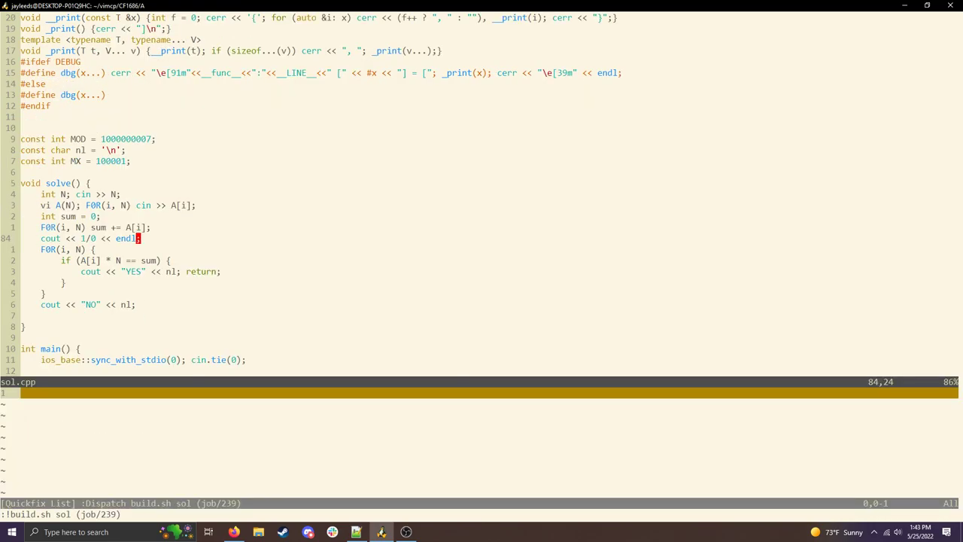
{"action": "type", "text": ":wq"}
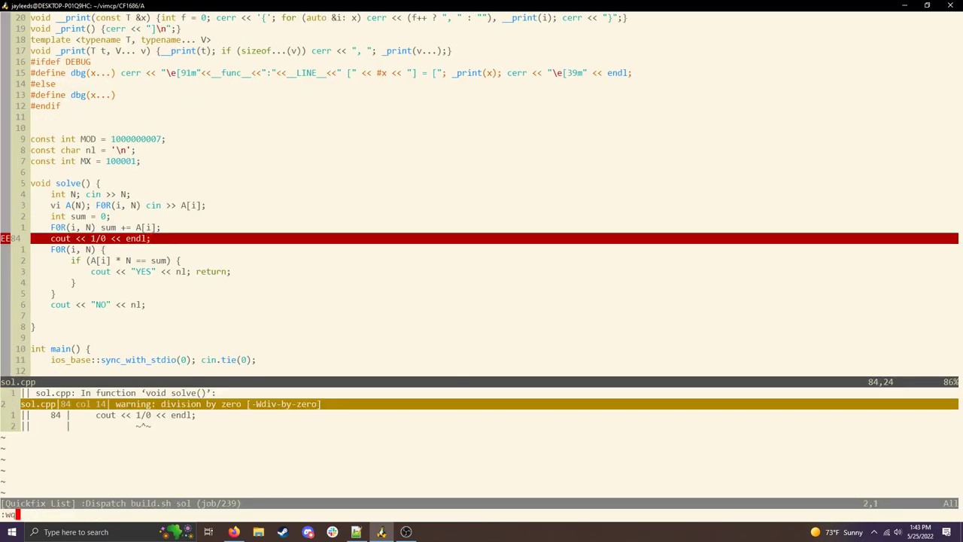
{"action": "key", "text": "Return"}
{"action": "type", "text": ":q"}
{"action": "key", "text": "Return"}
{"action": "type", "text": "g t"}
{"action": "key", "text": "Return"}
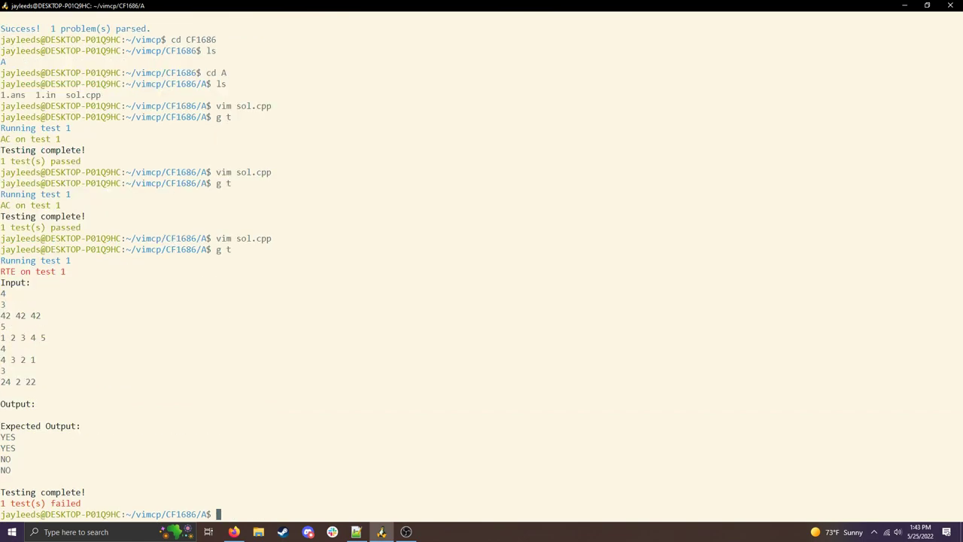
{"action": "triple_click", "coordinate": [79, 271]}
{"action": "left_click", "coordinate": [158, 266]}
{"action": "type", "text": "vim sol.cpp"}
Delete the division-by-zero line, comment out the early return with //, and save
{"action": "key", "text": "Return"}
{"action": "type", "text": "/sol"}
{"action": "key", "text": "Return"}
{"action": "key", "text": "j"}
{"action": "key", "text": "j"}
{"action": "key", "text": "j"}
{"action": "key", "text": "j"}
{"action": "type", "text": "dd"}
{"action": "key", "text": "j"}
{"action": "key", "text": "j"}
{"action": "type", "text": "/ret"}
{"action": "key", "text": "Return"}
{"action": "type", "text": "i//"}
{"action": "key", "text": "Escape"}
{"action": "type", "text": ":w"}
{"action": "key", "text": "Return"}
{"action": "key", "text": "F5"}
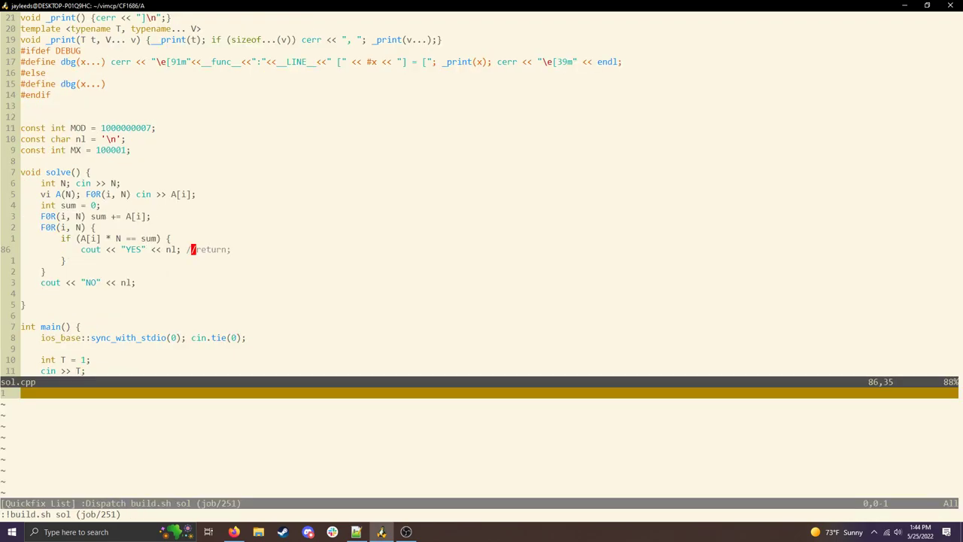
{"action": "type", "text": ":q"}
{"action": "key", "text": "Return"}
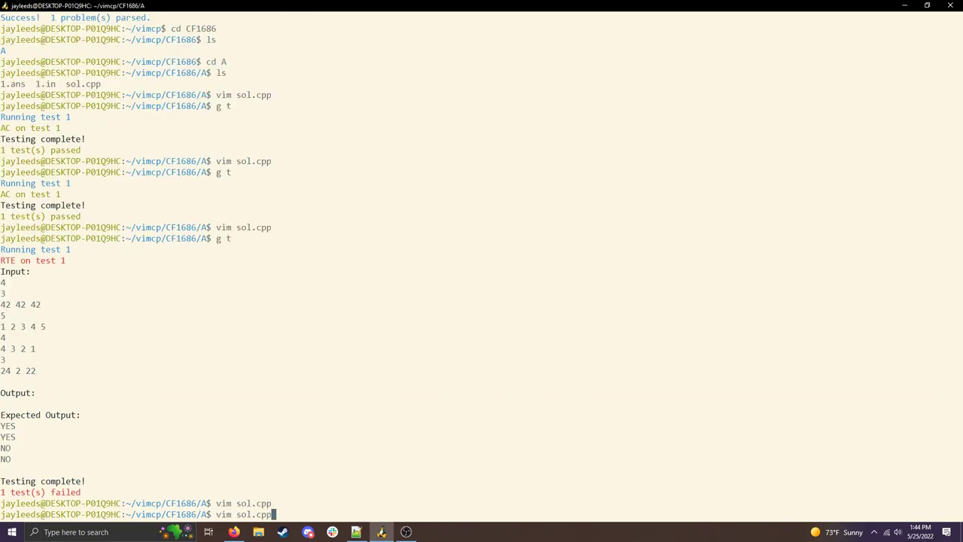
{"action": "type", "text": "g t"}
{"action": "key", "text": "Return"}
{"action": "scroll", "coordinate": [45, 382], "scroll_direction": "up", "scroll_amount": 3}
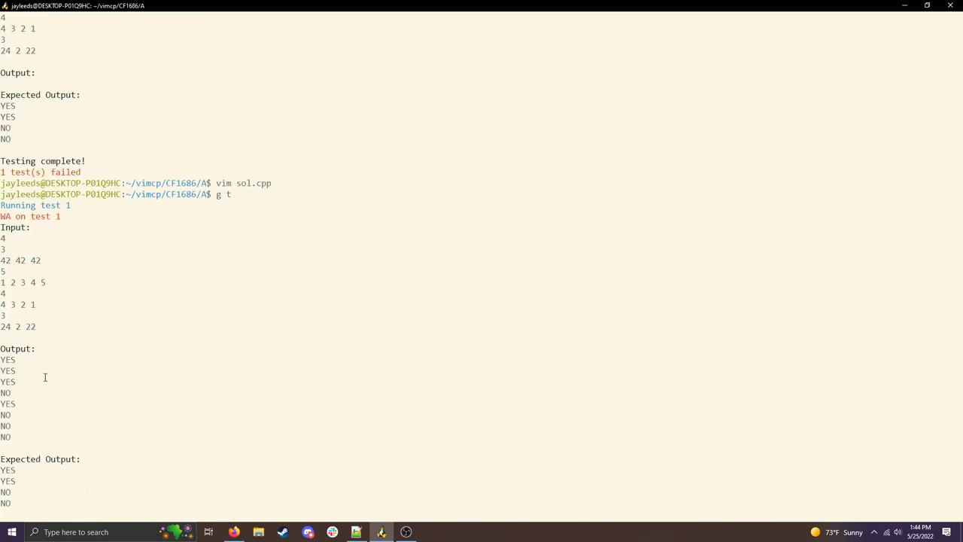
Copy the WA output lines and remove the // before return in sol.cpp
{"action": "left_click_drag", "start_coordinate": [24, 437], "coordinate": [4, 360]}
{"action": "right_click", "coordinate": [47, 359]}
{"action": "scroll", "coordinate": [32, 340], "scroll_direction": "down", "scroll_amount": 3}
{"action": "type", "text": "vim sol.cpp"}
{"action": "key", "text": "Return"}
{"action": "type", "text": "/sol"}
{"action": "key", "text": "Return"}
{"action": "key", "text": "j"}
{"action": "key", "text": "j"}
{"action": "key", "text": "j"}
{"action": "key", "text": "j"}
{"action": "key", "text": "j"}
{"action": "key", "text": "j"}
{"action": "type", "text": "//"}
{"action": "key", "text": "x"}
{"action": "key", "text": "x"}
{"action": "key", "text": "j"}
{"action": "key", "text": "j"}
{"action": "type", "text": "owhile (true) {"}
Wrap cout << "NO" in while (true) { }, compile, and save
{"action": "key", "text": "Escape"}
{"action": "type", "text": "o}"}
{"action": "key", "text": "Escape"}
{"action": "type", "text": "jddkP>>"}
{"action": "key", "text": "F9"}
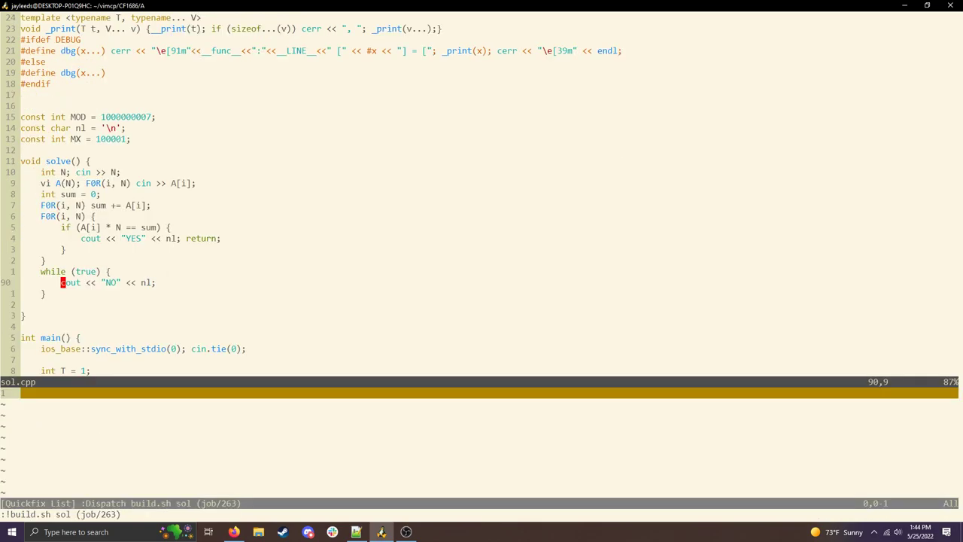
{"action": "key", "text": "Escape"}
{"action": "type", "text": ":wq g t g t"}
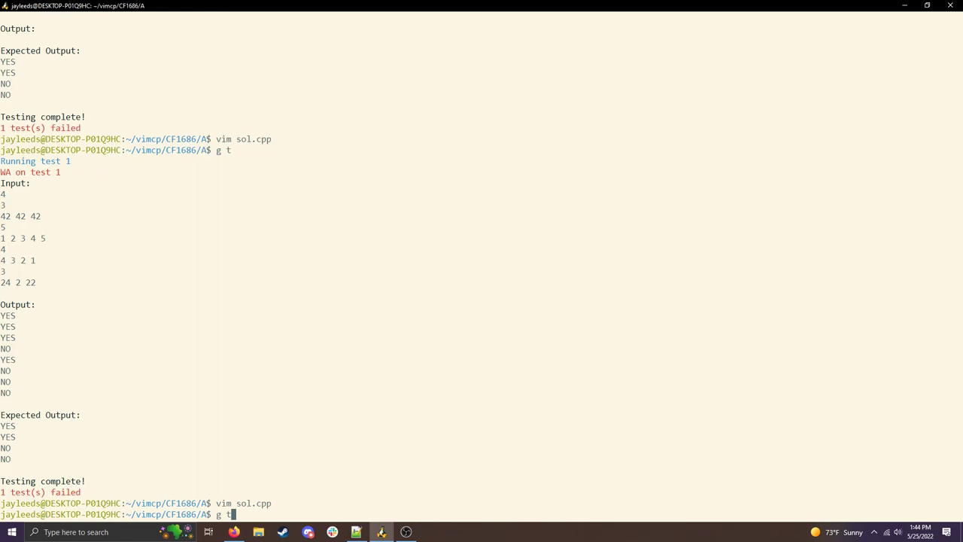
Run the tests until they hang, stop with Ctrl+C, rerun, and switch to Firefox
{"action": "key", "text": "Return"}
{"action": "key", "text": "Up"}
{"action": "key", "text": "ctrl+c"}
{"action": "type", "text": "g t"}
{"action": "key", "text": "Return"}
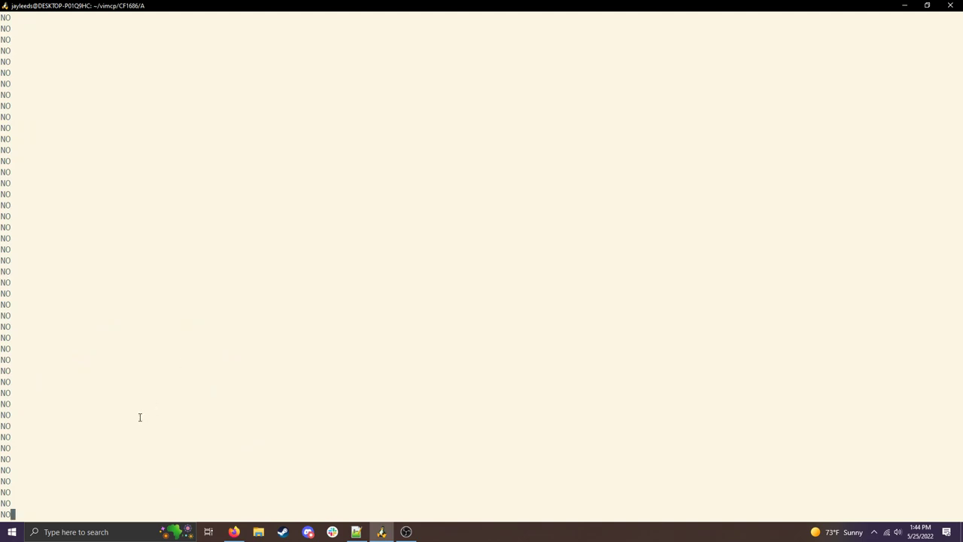
{"action": "key", "text": "alt+Tab"}
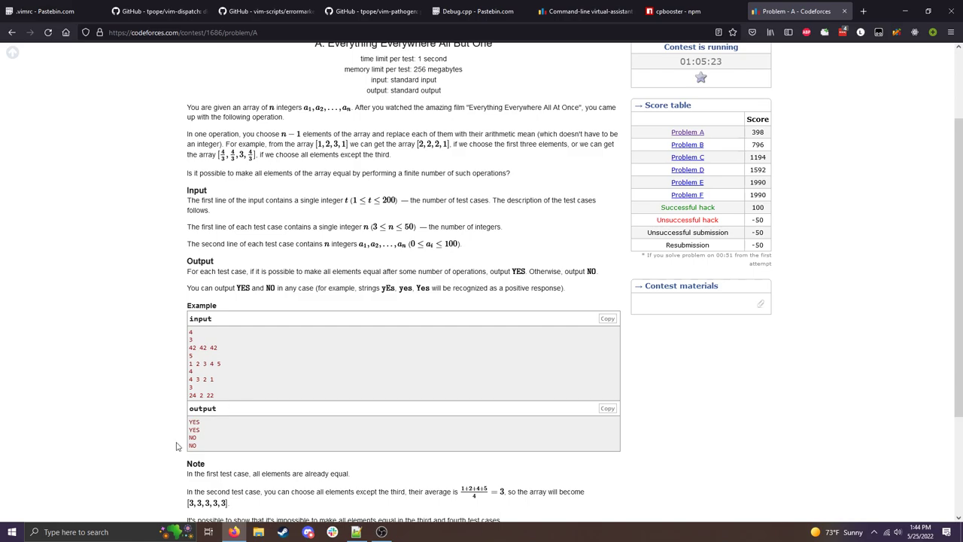
Launch a new WSL terminal and enter the sudo password
{"action": "left_click", "coordinate": [76, 532]}
{"action": "type", "text": "wsl"}
{"action": "key", "text": "Return"}
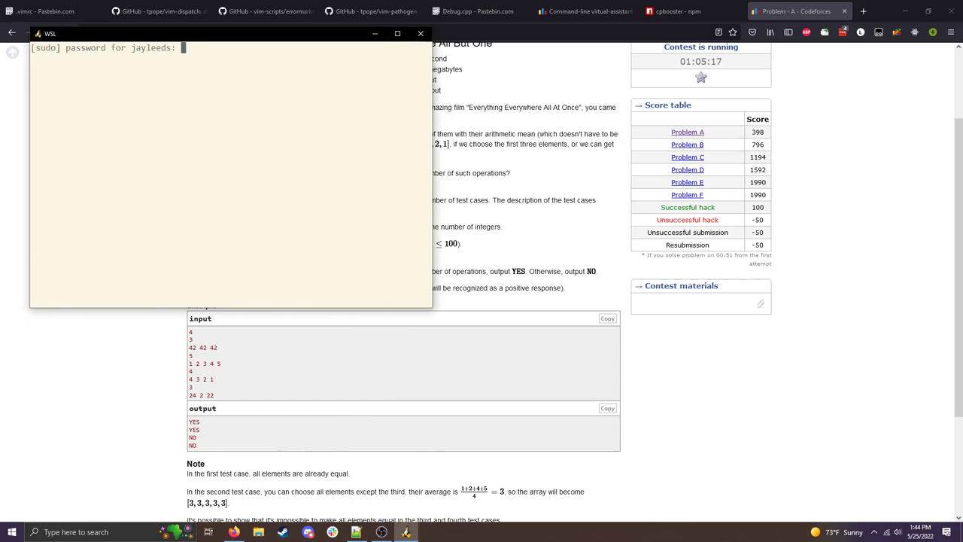
{"action": "key", "text": "Return"}
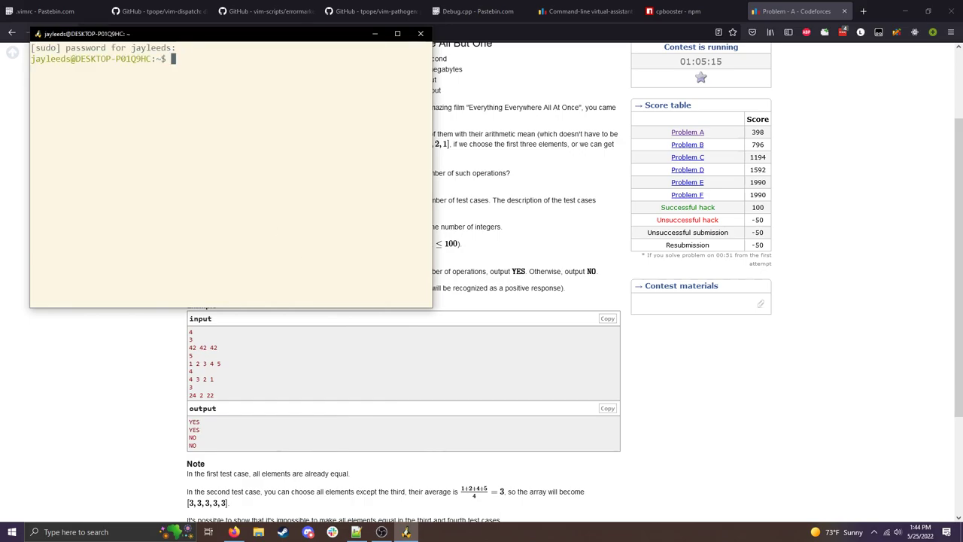
{"action": "left_click", "coordinate": [345, 343]}
{"action": "scroll", "coordinate": [360, 389], "scroll_direction": "up", "scroll_amount": 3}
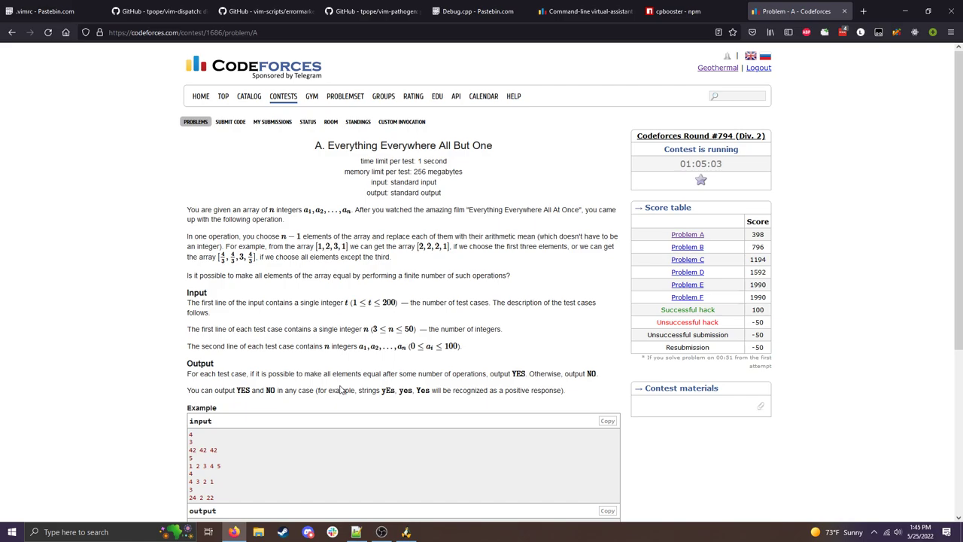
Go to vimcp/CF1686/A, copy sol.cpp's path with g gp, and return to the browser
{"action": "left_click", "coordinate": [406, 532]}
{"action": "type", "text": "cd CF1686"}
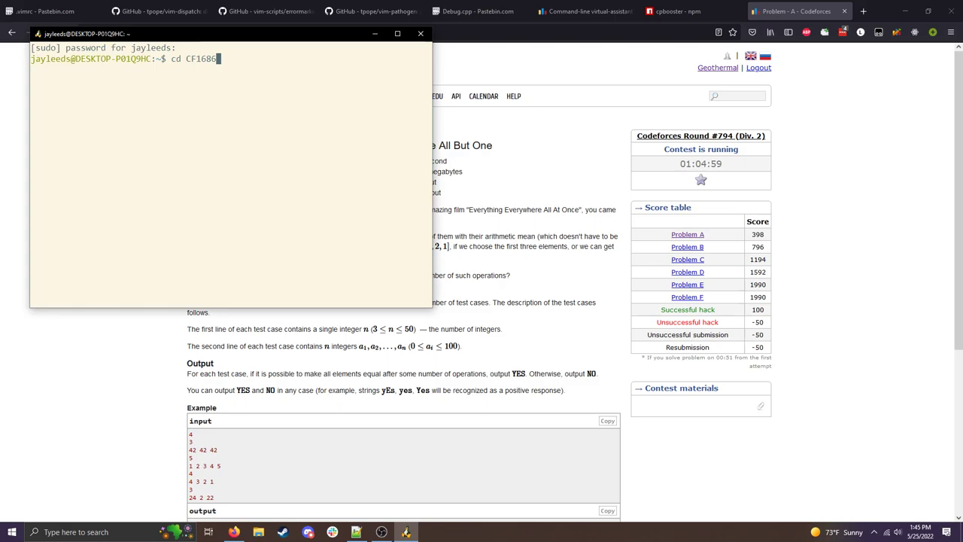
{"action": "key", "text": "Return"}
{"action": "type", "text": "cd vimcp/CF16"}
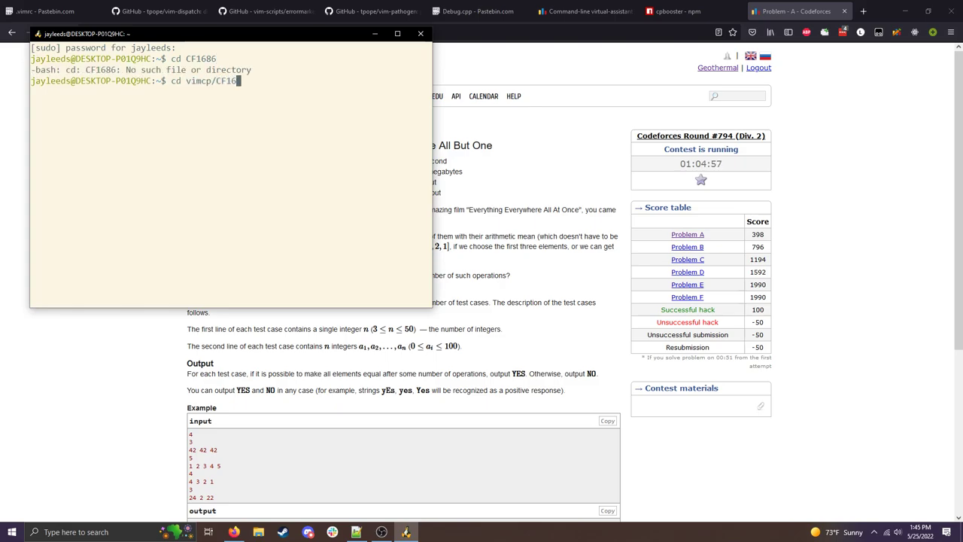
{"action": "type", "text": "86/"}
{"action": "type", "text": "A"}
{"action": "key", "text": "Return"}
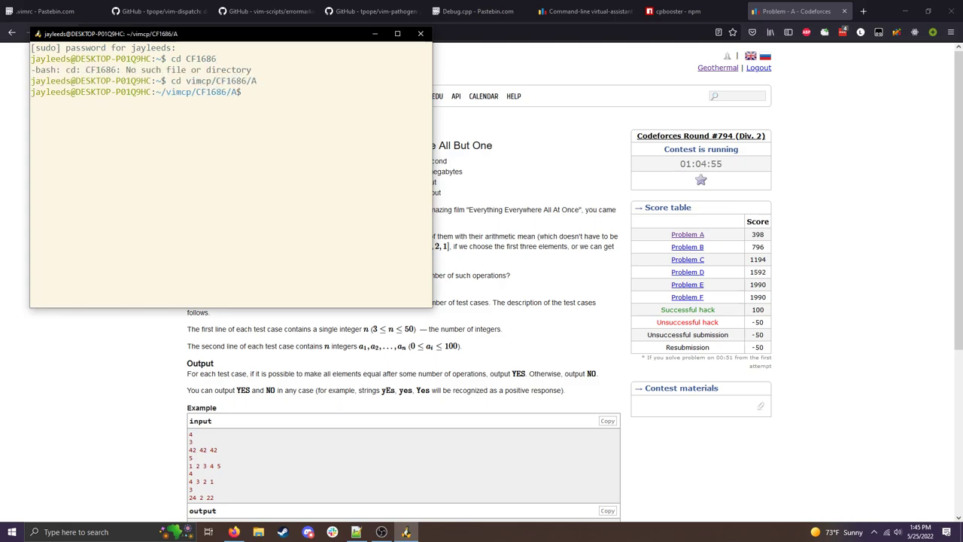
{"action": "type", "text": "g gp"}
{"action": "key", "text": "Return"}
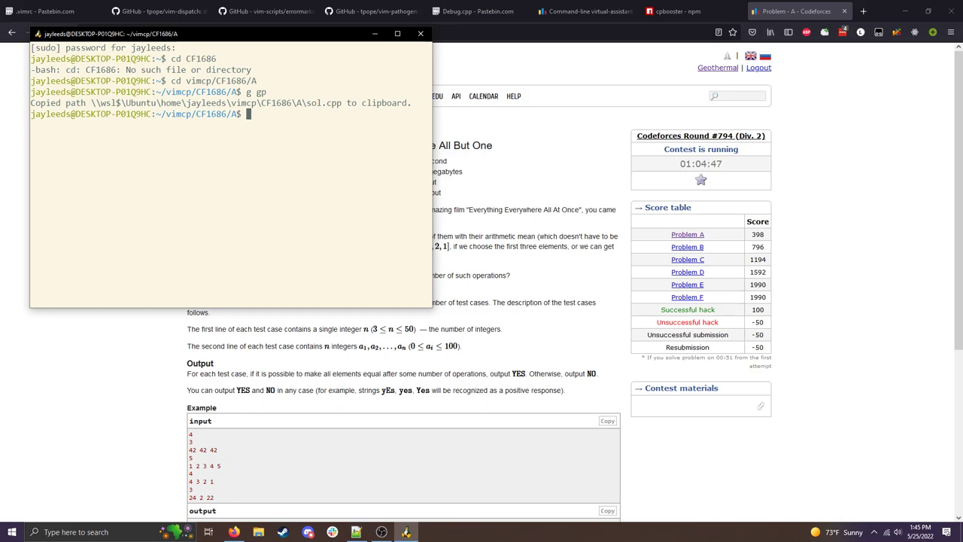
{"action": "left_click", "coordinate": [547, 128]}
Flip between the command-line assistant blog post and the cpbooster npm page
{"action": "left_click", "coordinate": [583, 11]}
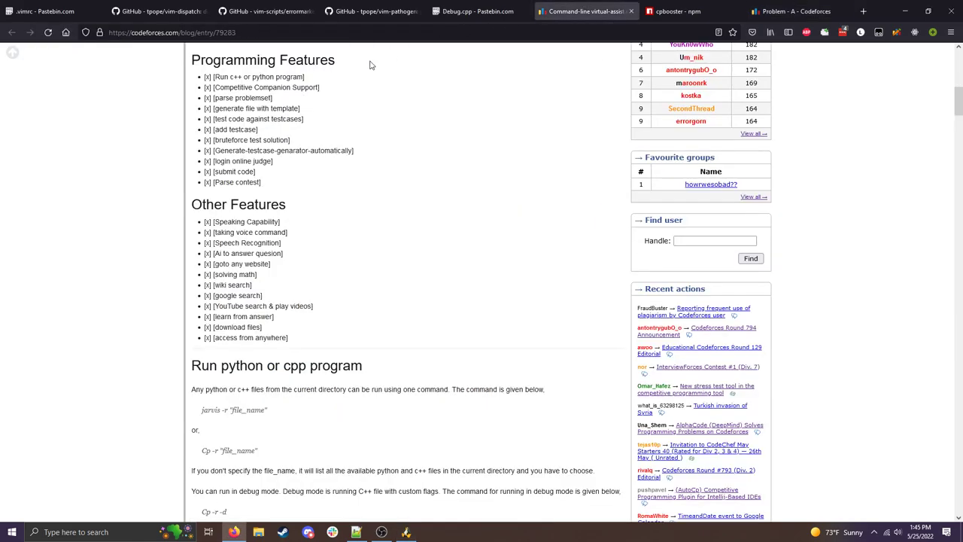
{"action": "scroll", "coordinate": [256, 136], "scroll_direction": "up", "scroll_amount": 5}
{"action": "scroll", "coordinate": [256, 137], "scroll_direction": "up", "scroll_amount": 5}
{"action": "left_click", "coordinate": [674, 11]}
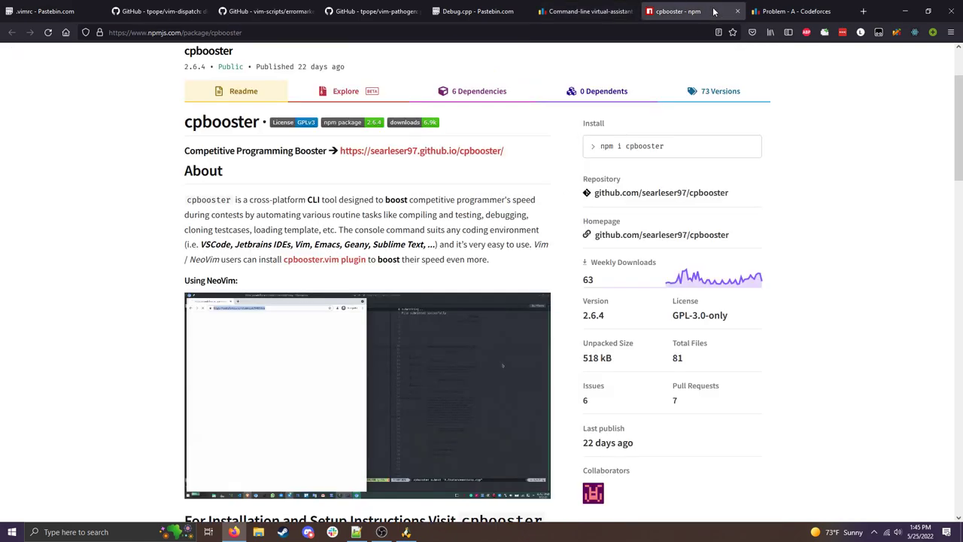
{"action": "left_click", "coordinate": [579, 11]}
{"action": "left_click", "coordinate": [673, 11]}
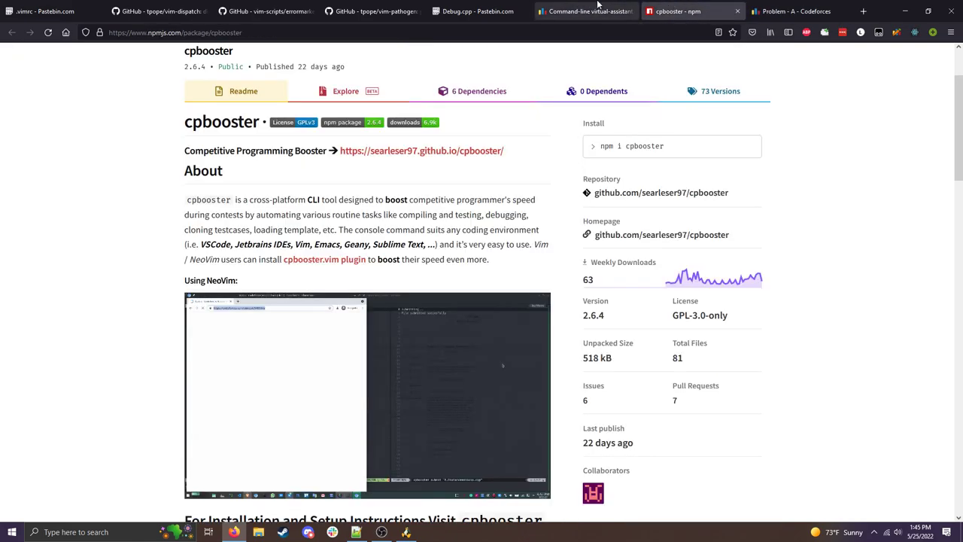
{"action": "left_click", "coordinate": [579, 10]}
{"action": "left_click", "coordinate": [674, 11]}
{"action": "left_click", "coordinate": [579, 10]}
{"action": "scroll", "coordinate": [526, 268], "scroll_direction": "down", "scroll_amount": 8}
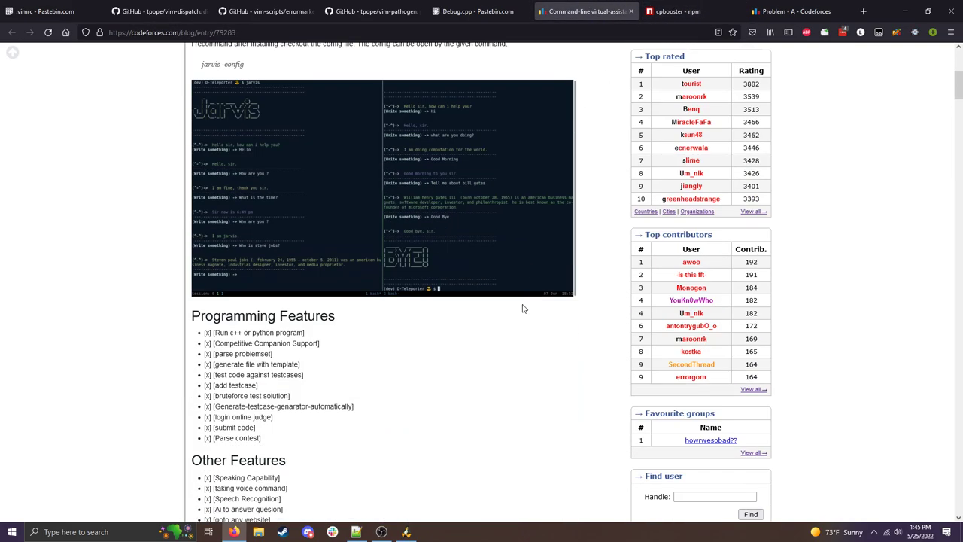
{"action": "scroll", "coordinate": [526, 294], "scroll_direction": "down", "scroll_amount": 8}
{"action": "scroll", "coordinate": [497, 309], "scroll_direction": "down", "scroll_amount": 6}
{"action": "scroll", "coordinate": [484, 321], "scroll_direction": "down", "scroll_amount": 3}
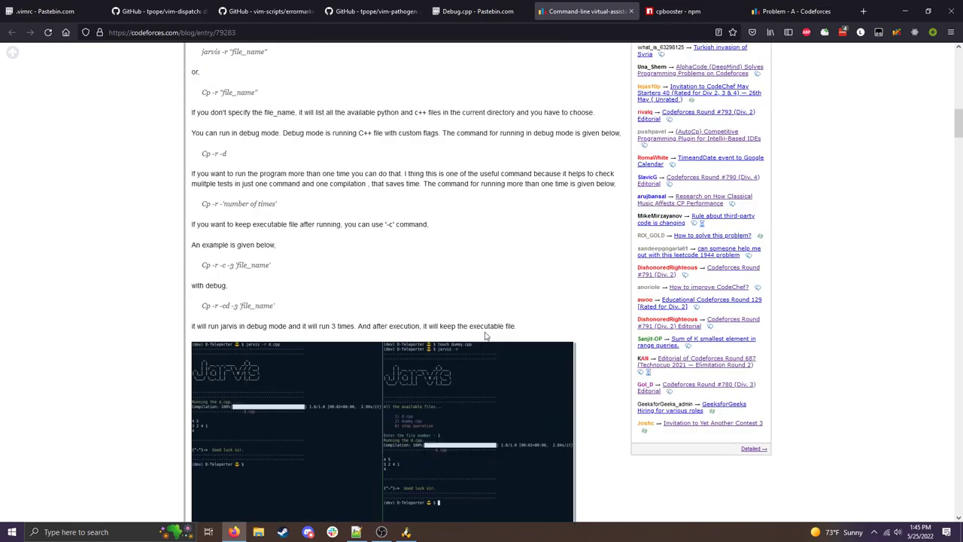
{"action": "scroll", "coordinate": [484, 321], "scroll_direction": "up", "scroll_amount": 8}
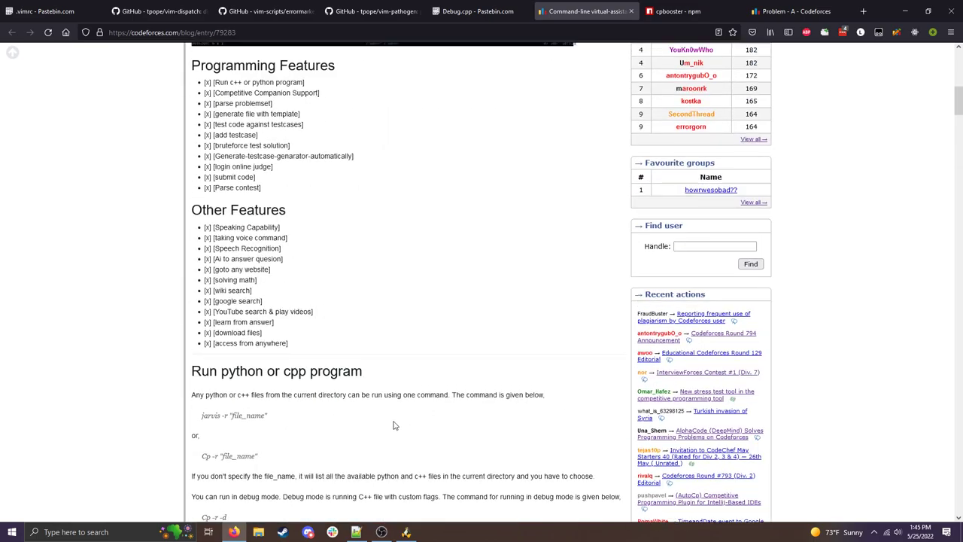
{"action": "scroll", "coordinate": [401, 422], "scroll_direction": "up", "scroll_amount": 5}
{"action": "scroll", "coordinate": [400, 423], "scroll_direction": "up", "scroll_amount": 5}
{"action": "scroll", "coordinate": [391, 418], "scroll_direction": "up", "scroll_amount": 4}
{"action": "scroll", "coordinate": [251, 319], "scroll_direction": "down", "scroll_amount": 4}
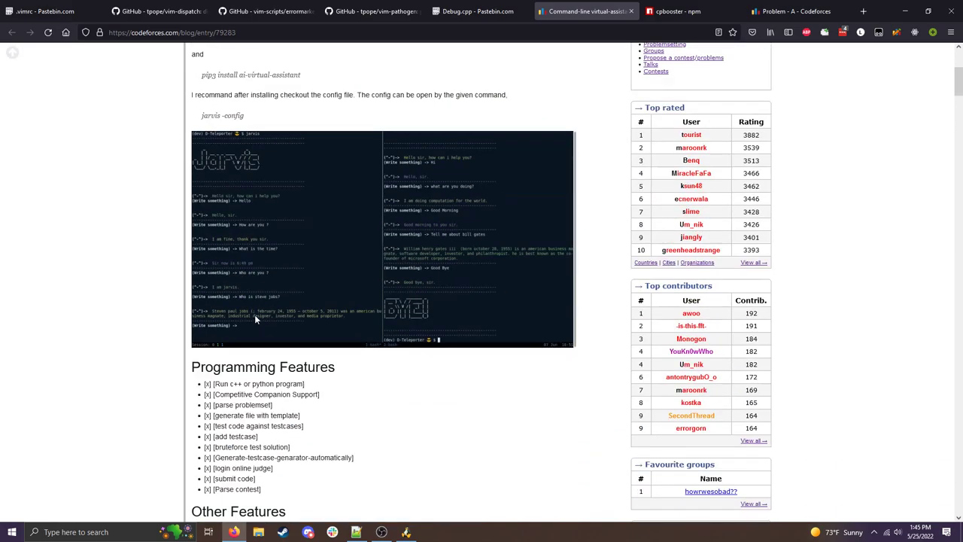
{"action": "scroll", "coordinate": [265, 334], "scroll_direction": "up", "scroll_amount": 4}
{"action": "scroll", "coordinate": [259, 338], "scroll_direction": "up", "scroll_amount": 3}
{"action": "scroll", "coordinate": [220, 343], "scroll_direction": "down", "scroll_amount": 4}
{"action": "scroll", "coordinate": [219, 343], "scroll_direction": "down", "scroll_amount": 4}
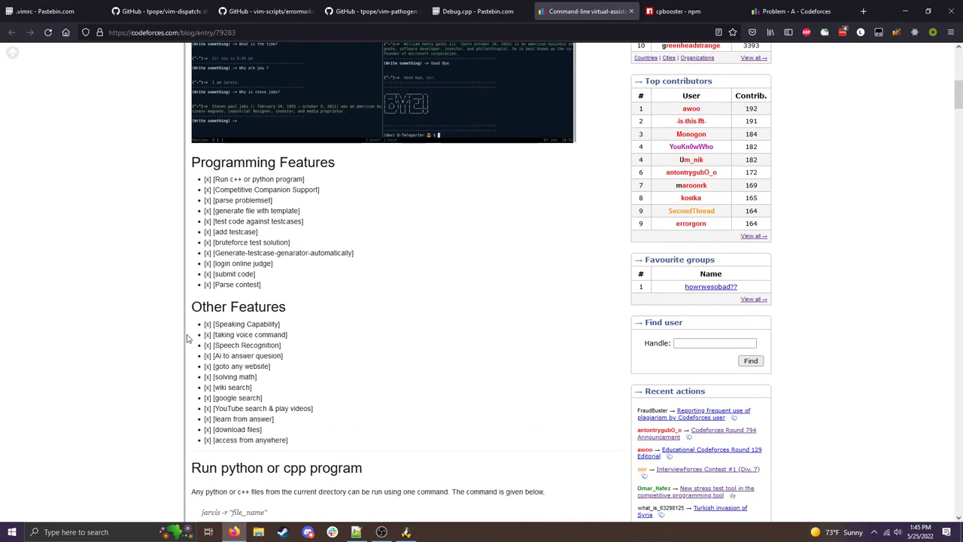
{"action": "scroll", "coordinate": [188, 337], "scroll_direction": "down", "scroll_amount": 5}
{"action": "scroll", "coordinate": [188, 331], "scroll_direction": "down", "scroll_amount": 5}
{"action": "scroll", "coordinate": [184, 328], "scroll_direction": "down", "scroll_amount": 5}
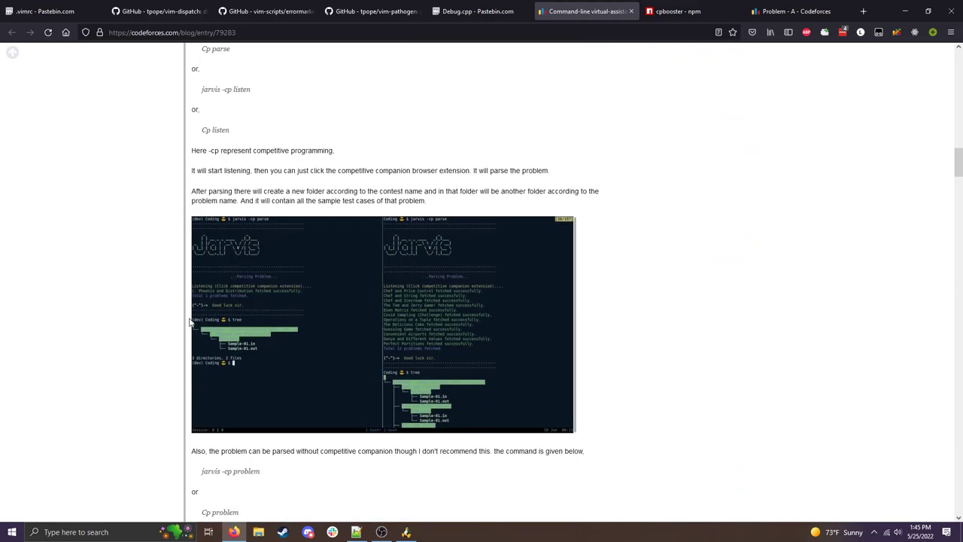
{"action": "scroll", "coordinate": [180, 331], "scroll_direction": "down", "scroll_amount": 4}
{"action": "scroll", "coordinate": [181, 332], "scroll_direction": "down", "scroll_amount": 4}
{"action": "scroll", "coordinate": [181, 332], "scroll_direction": "down", "scroll_amount": 3}
{"action": "scroll", "coordinate": [183, 335], "scroll_direction": "down", "scroll_amount": 5}
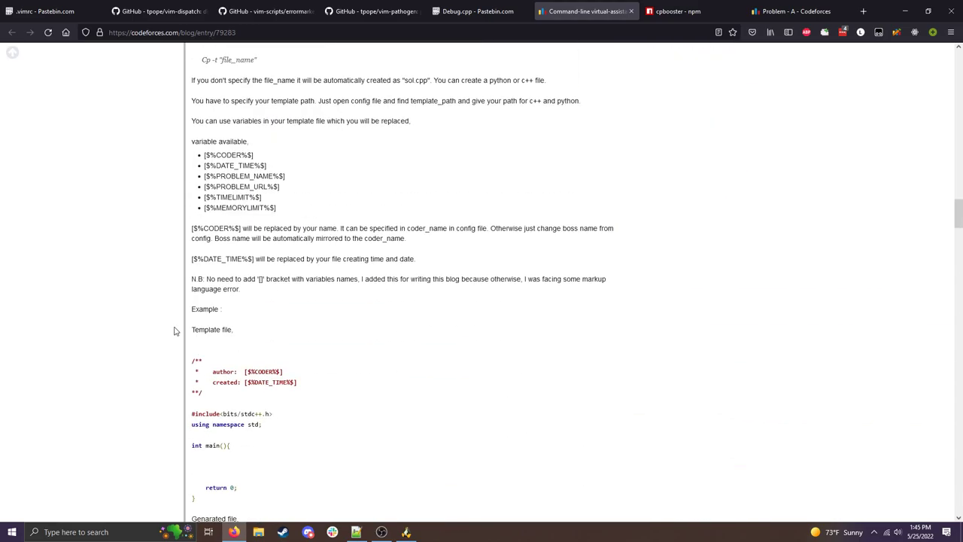
{"action": "scroll", "coordinate": [188, 343], "scroll_direction": "down", "scroll_amount": 4}
{"action": "scroll", "coordinate": [188, 343], "scroll_direction": "down", "scroll_amount": 5}
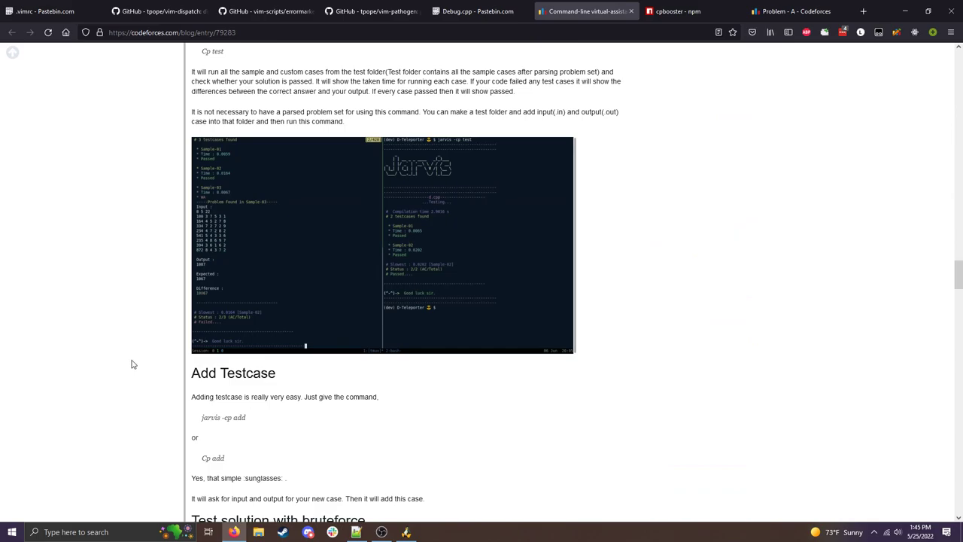
{"action": "scroll", "coordinate": [135, 349], "scroll_direction": "down", "scroll_amount": 5}
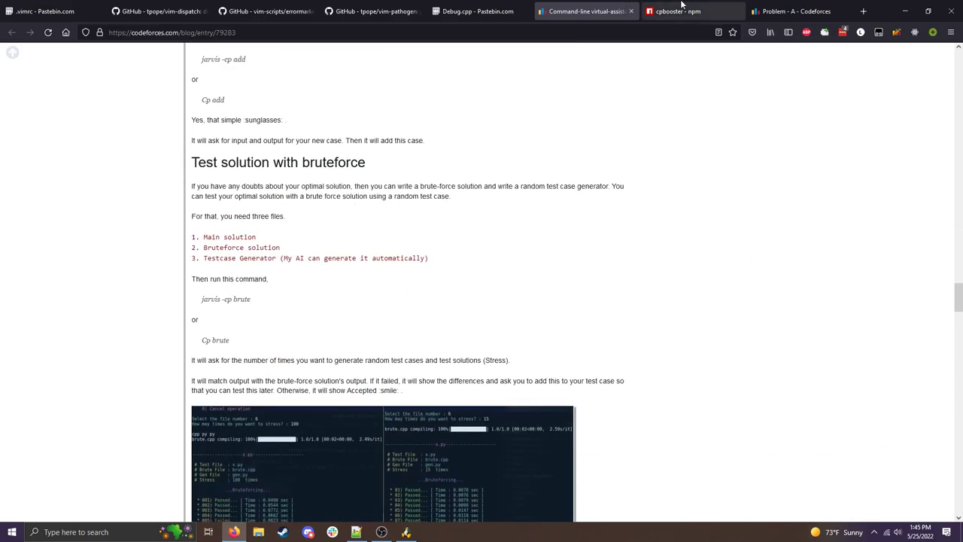
{"action": "scroll", "coordinate": [467, 308], "scroll_direction": "up", "scroll_amount": 5}
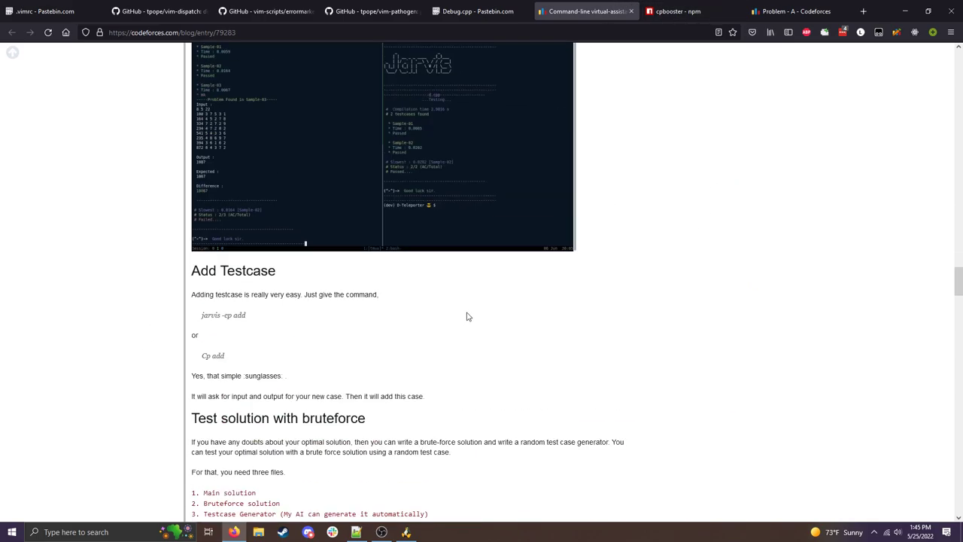
{"action": "scroll", "coordinate": [466, 309], "scroll_direction": "up", "scroll_amount": 5}
{"action": "scroll", "coordinate": [429, 332], "scroll_direction": "up", "scroll_amount": 1}
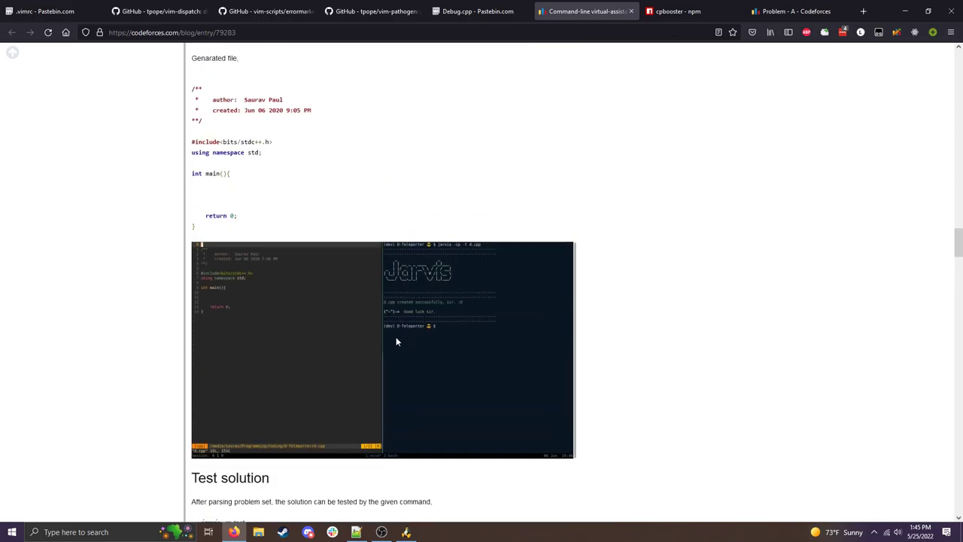
{"action": "scroll", "coordinate": [396, 336], "scroll_direction": "up", "scroll_amount": 5}
{"action": "scroll", "coordinate": [376, 316], "scroll_direction": "up", "scroll_amount": 4}
{"action": "scroll", "coordinate": [353, 323], "scroll_direction": "up", "scroll_amount": 4}
{"action": "scroll", "coordinate": [345, 325], "scroll_direction": "up", "scroll_amount": 5}
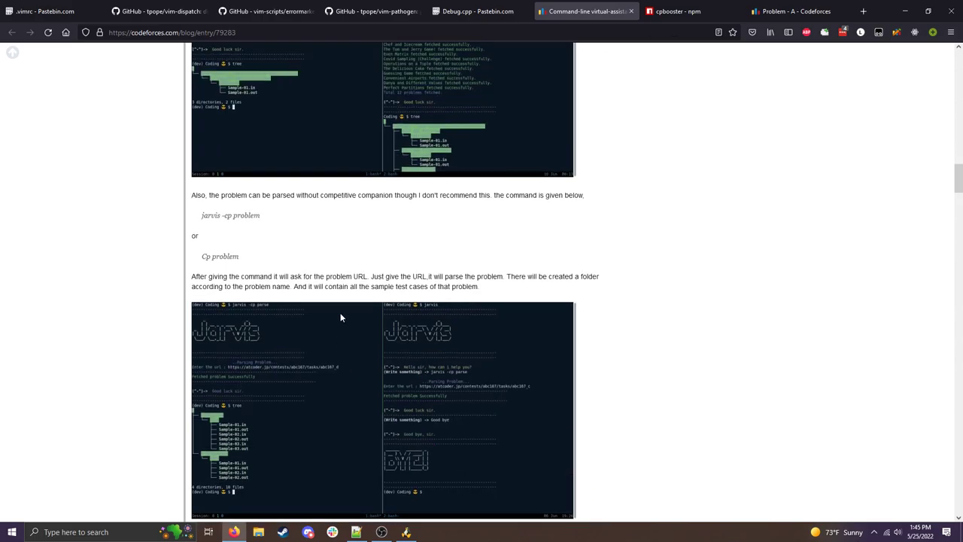
{"action": "scroll", "coordinate": [340, 312], "scroll_direction": "up", "scroll_amount": 4}
{"action": "scroll", "coordinate": [322, 322], "scroll_direction": "up", "scroll_amount": 4}
Recheck the blog's parsing section and the npm page, then return to Problem A
{"action": "left_click_drag", "start_coordinate": [412, 358], "coordinate": [354, 236]}
{"action": "left_click", "coordinate": [354, 236]}
{"action": "left_click", "coordinate": [677, 11]}
{"action": "left_click", "coordinate": [576, 11]}
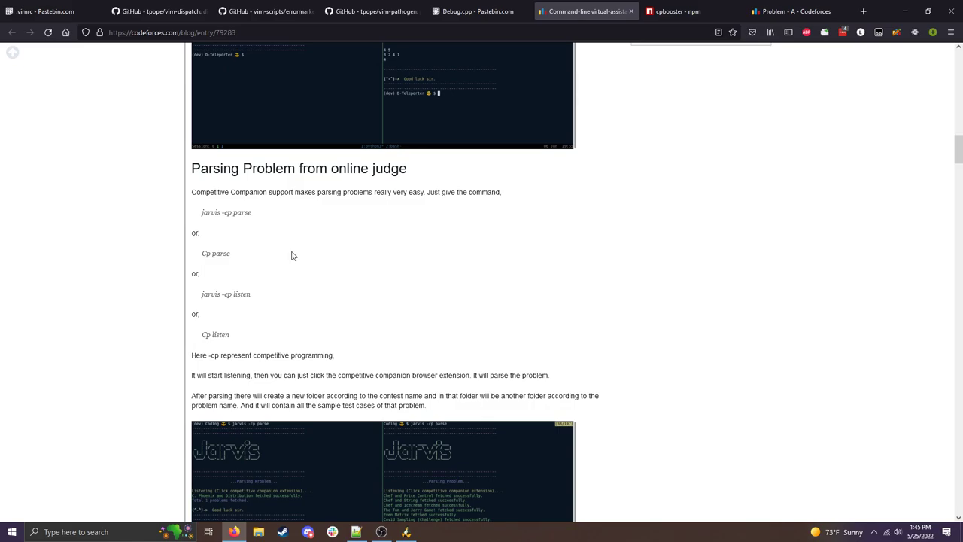
{"action": "left_click", "coordinate": [678, 10]}
{"action": "left_click", "coordinate": [583, 10]}
{"action": "left_click", "coordinate": [677, 11]}
{"action": "left_click", "coordinate": [587, 11]}
{"action": "left_click", "coordinate": [681, 8]}
{"action": "left_click", "coordinate": [587, 11]}
{"action": "key", "text": "ctrl+Tab"}
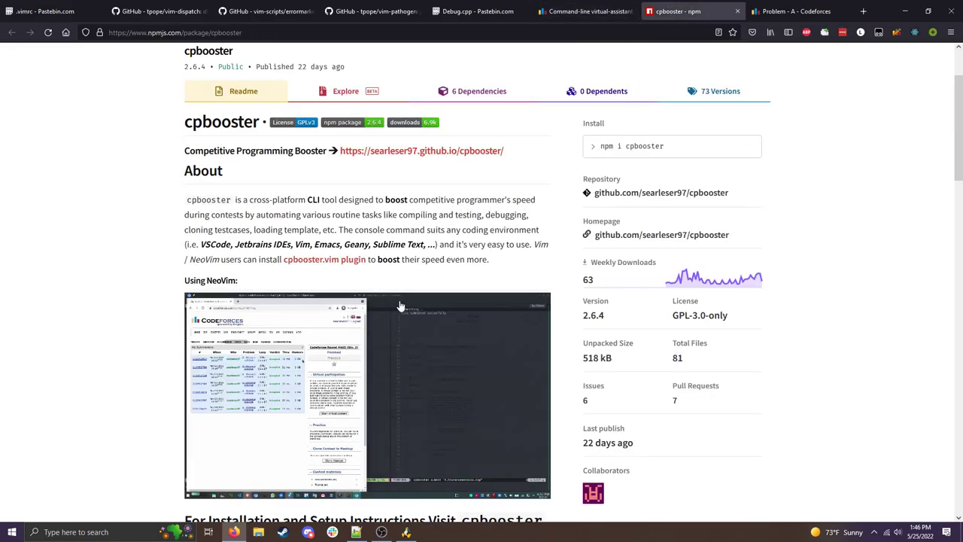
{"action": "scroll", "coordinate": [122, 365], "scroll_direction": "down", "scroll_amount": 5}
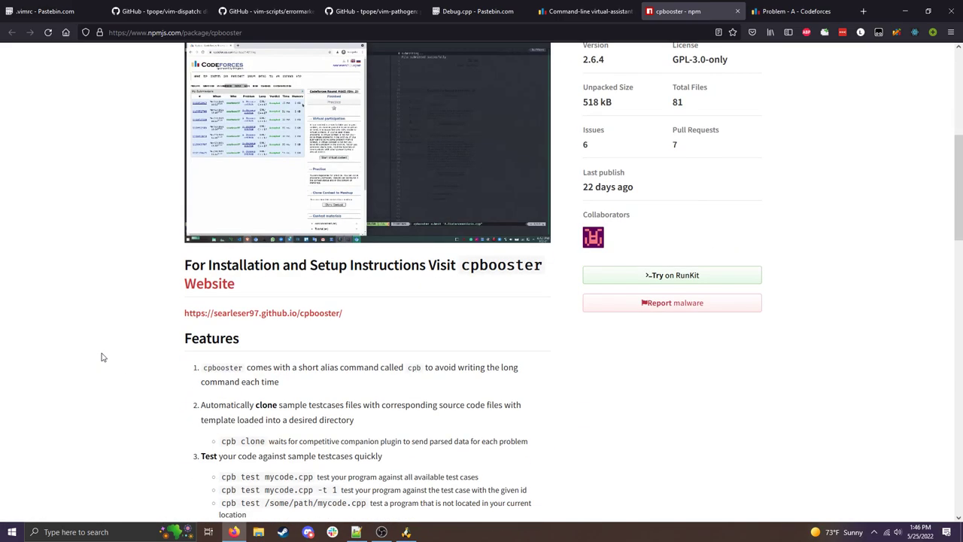
{"action": "left_click", "coordinate": [580, 11]}
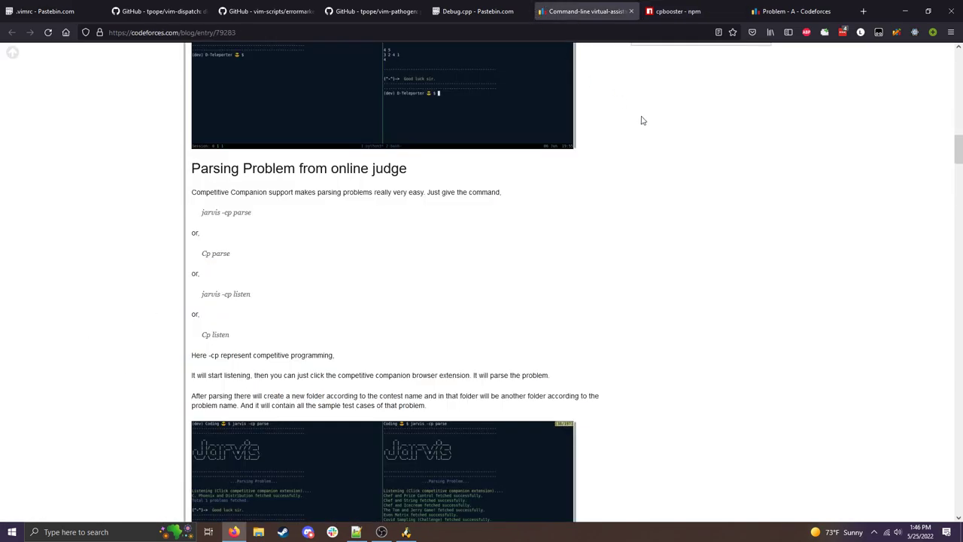
{"action": "left_click", "coordinate": [794, 11]}
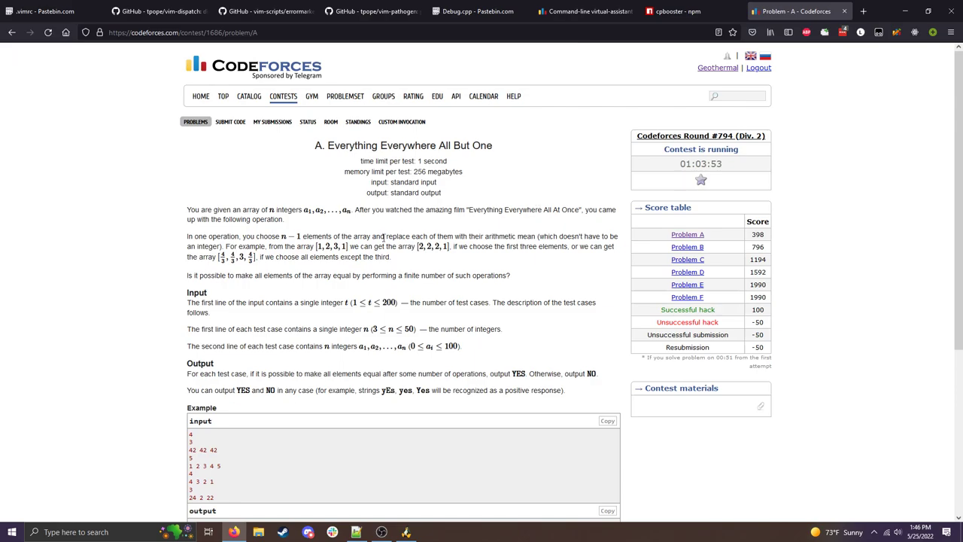
{"action": "double_click", "coordinate": [325, 259]}
{"action": "left_click", "coordinate": [374, 255]}
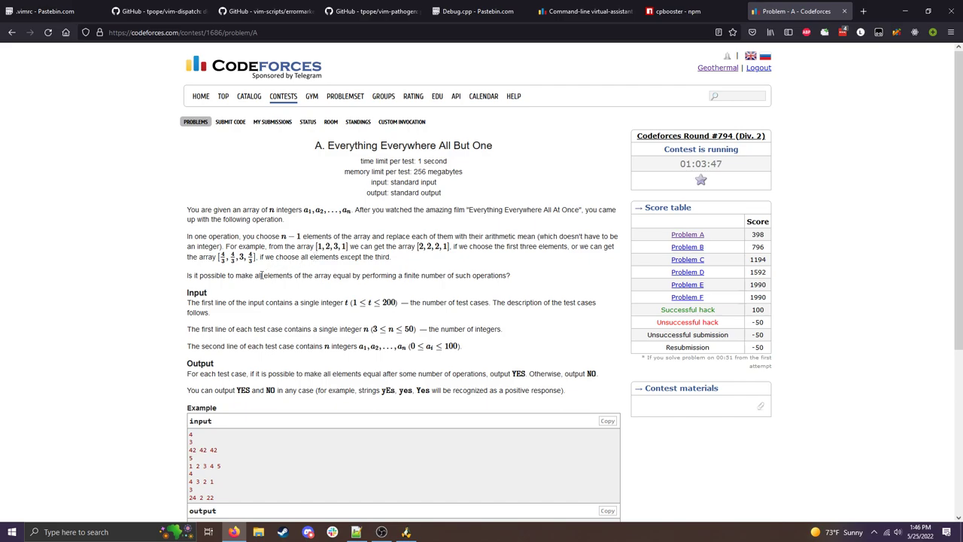